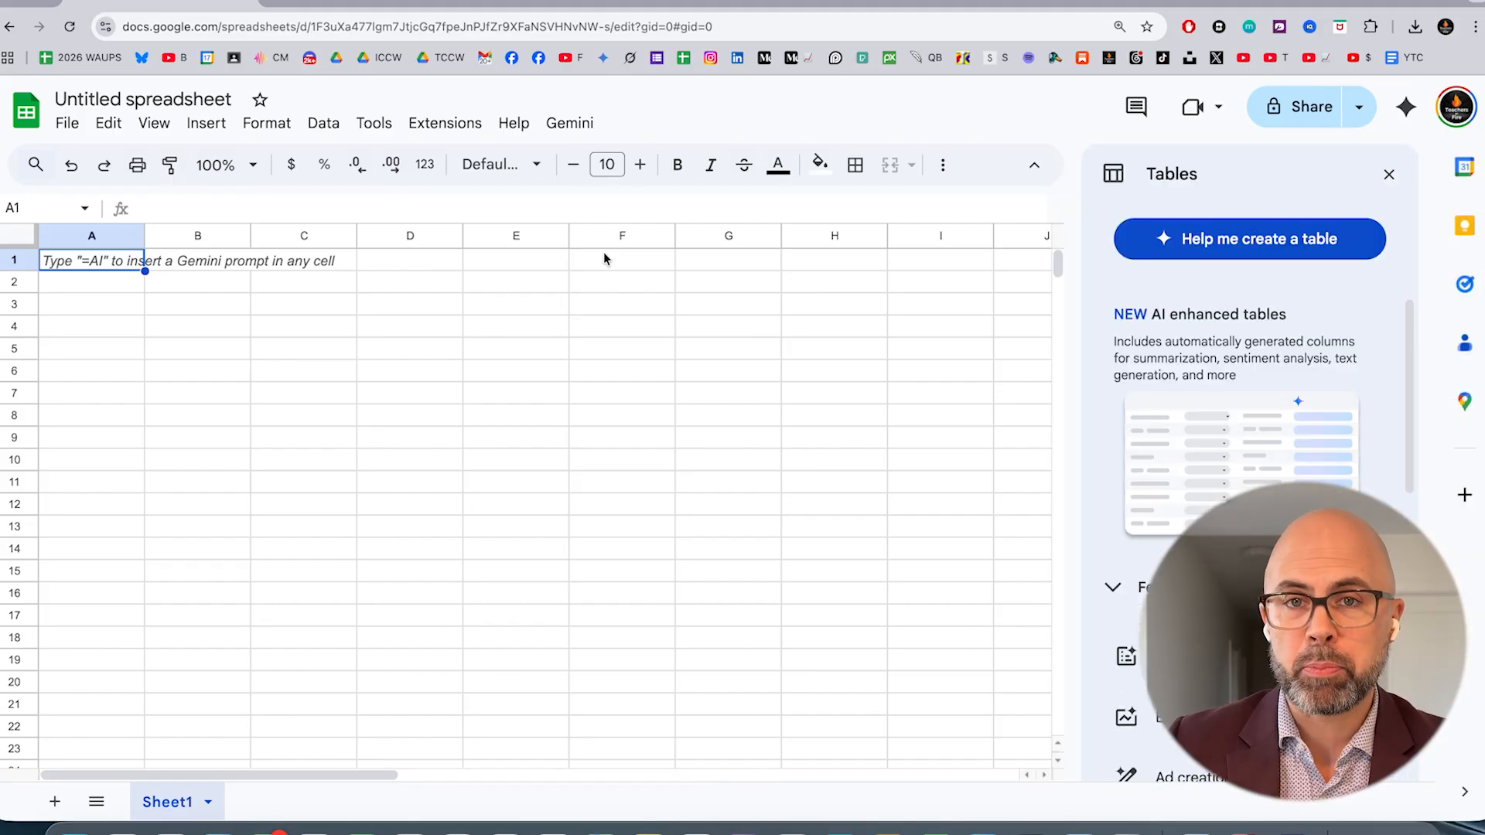
Rename the Sheet1 tab as "Pie Chart"
{"action": "left_click", "coordinate": [210, 807]}
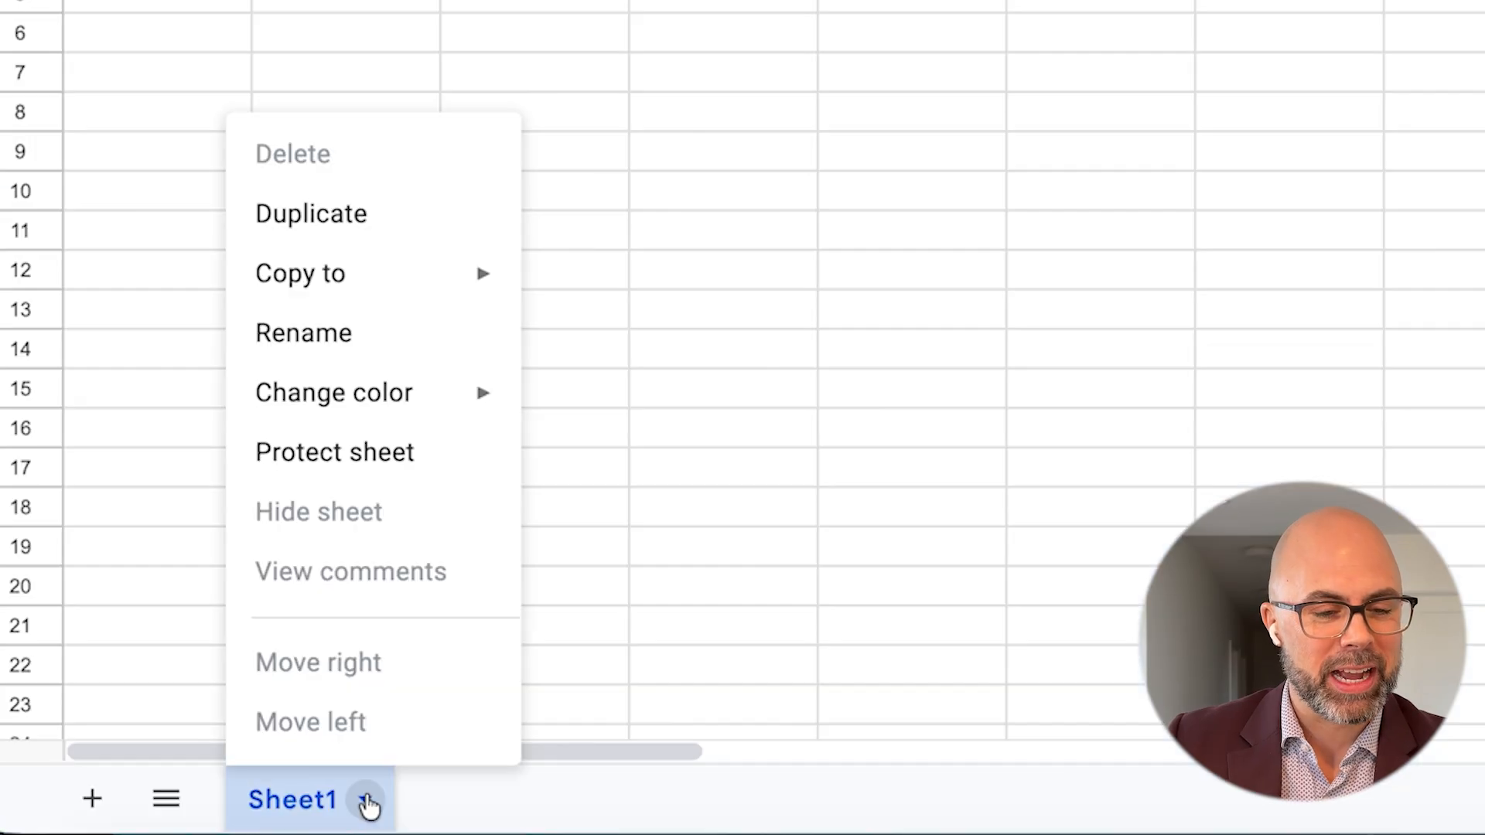
{"action": "left_click", "coordinate": [379, 331]}
{"action": "type", "text": "Pie Chart"}
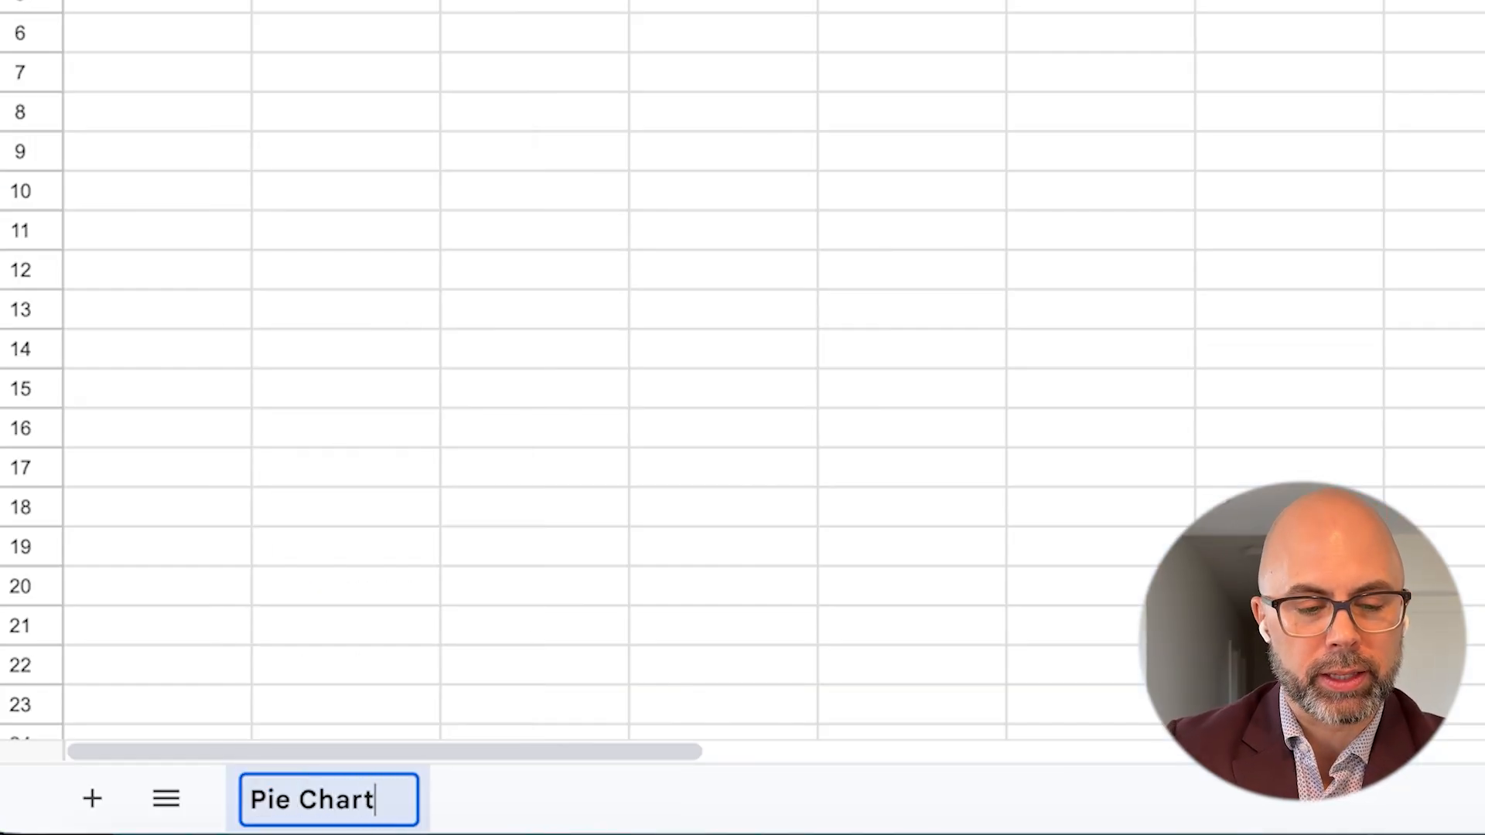
{"action": "key", "text": "Return"}
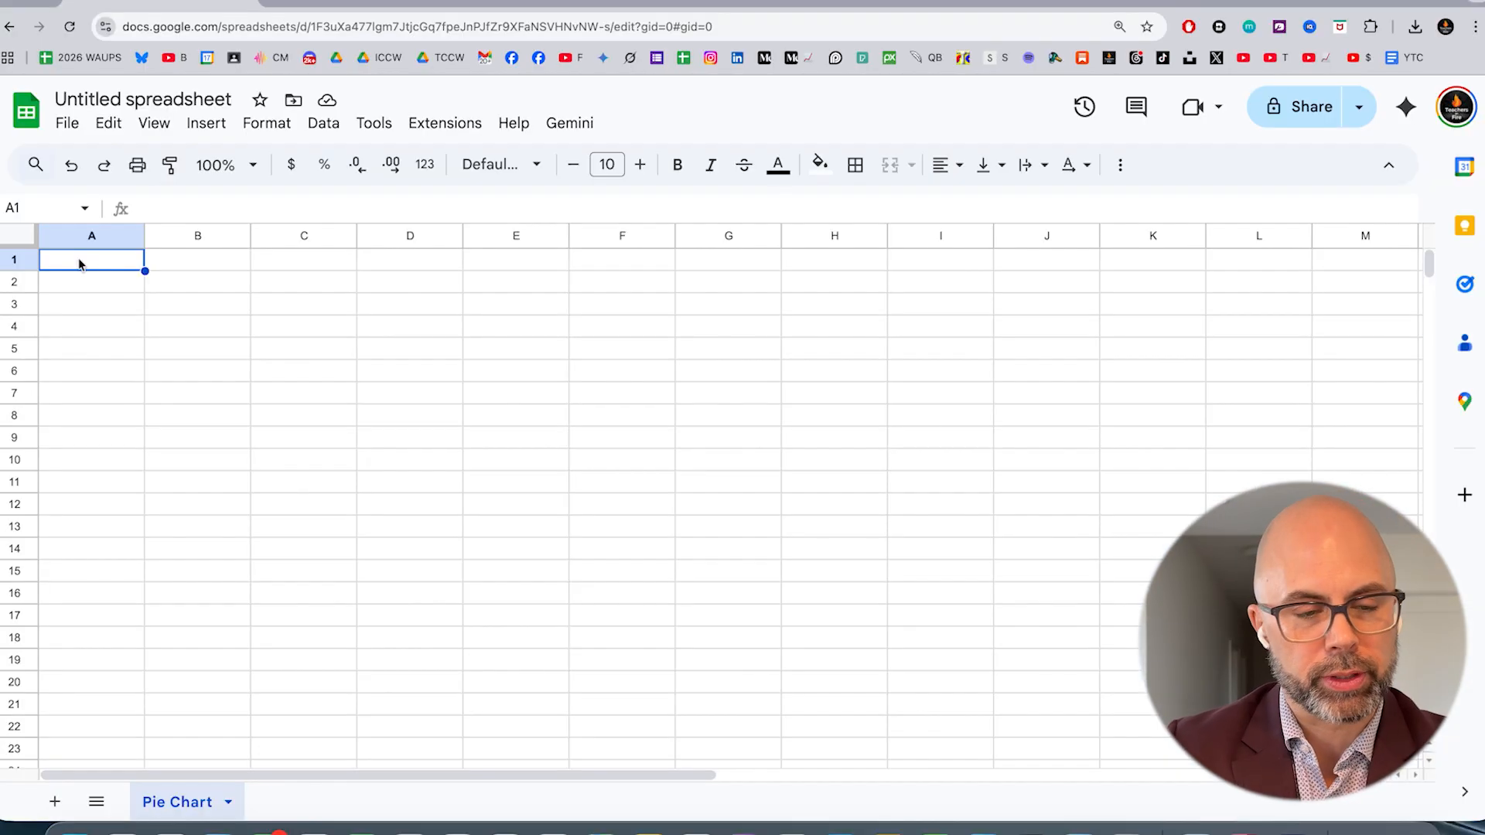
Set the font size of every cell in the sheet to 21
{"action": "key", "text": "ctrl+a"}
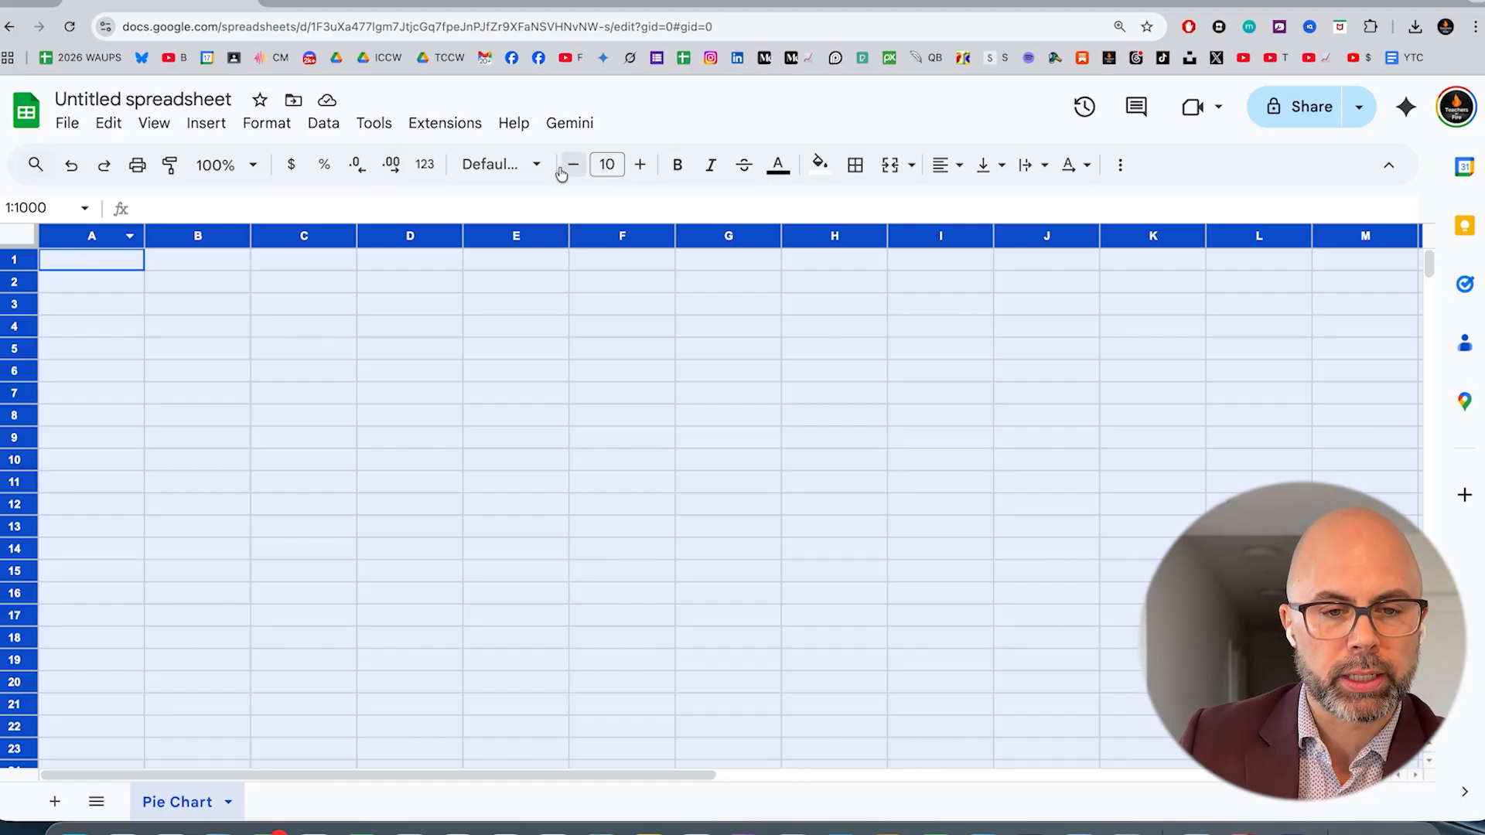
{"action": "left_click", "coordinate": [639, 167]}
{"action": "left_click", "coordinate": [639, 167]}
{"action": "left_click", "coordinate": [639, 167]}
{"action": "left_click", "coordinate": [638, 168]}
{"action": "left_click", "coordinate": [639, 168]}
{"action": "left_click", "coordinate": [639, 167]}
{"action": "left_click", "coordinate": [639, 167]}
{"action": "left_click", "coordinate": [639, 168]}
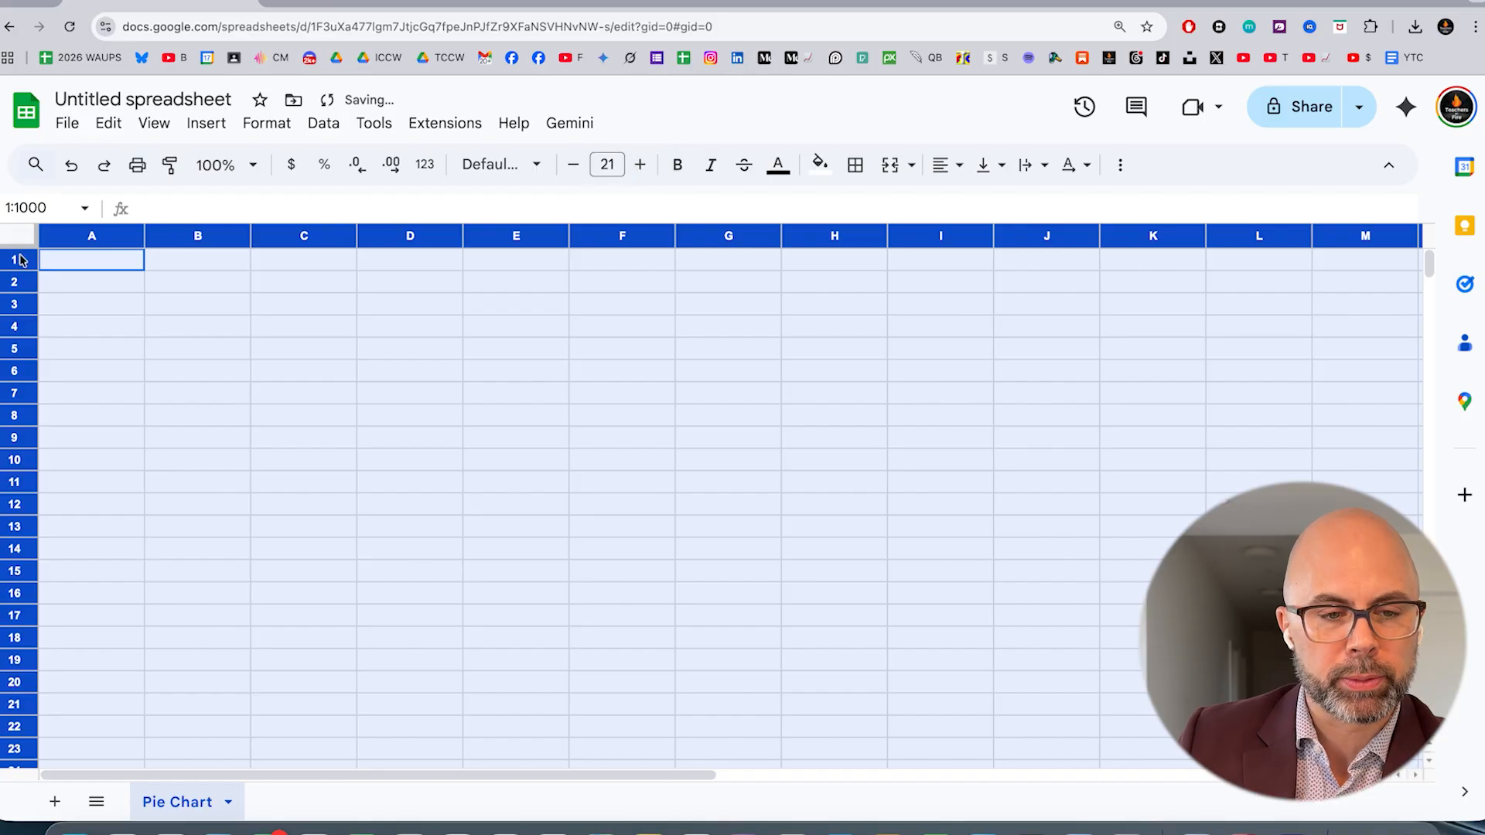
Enter the title "Hair Colours in 7C" in cell A1
{"action": "left_click", "coordinate": [78, 263]}
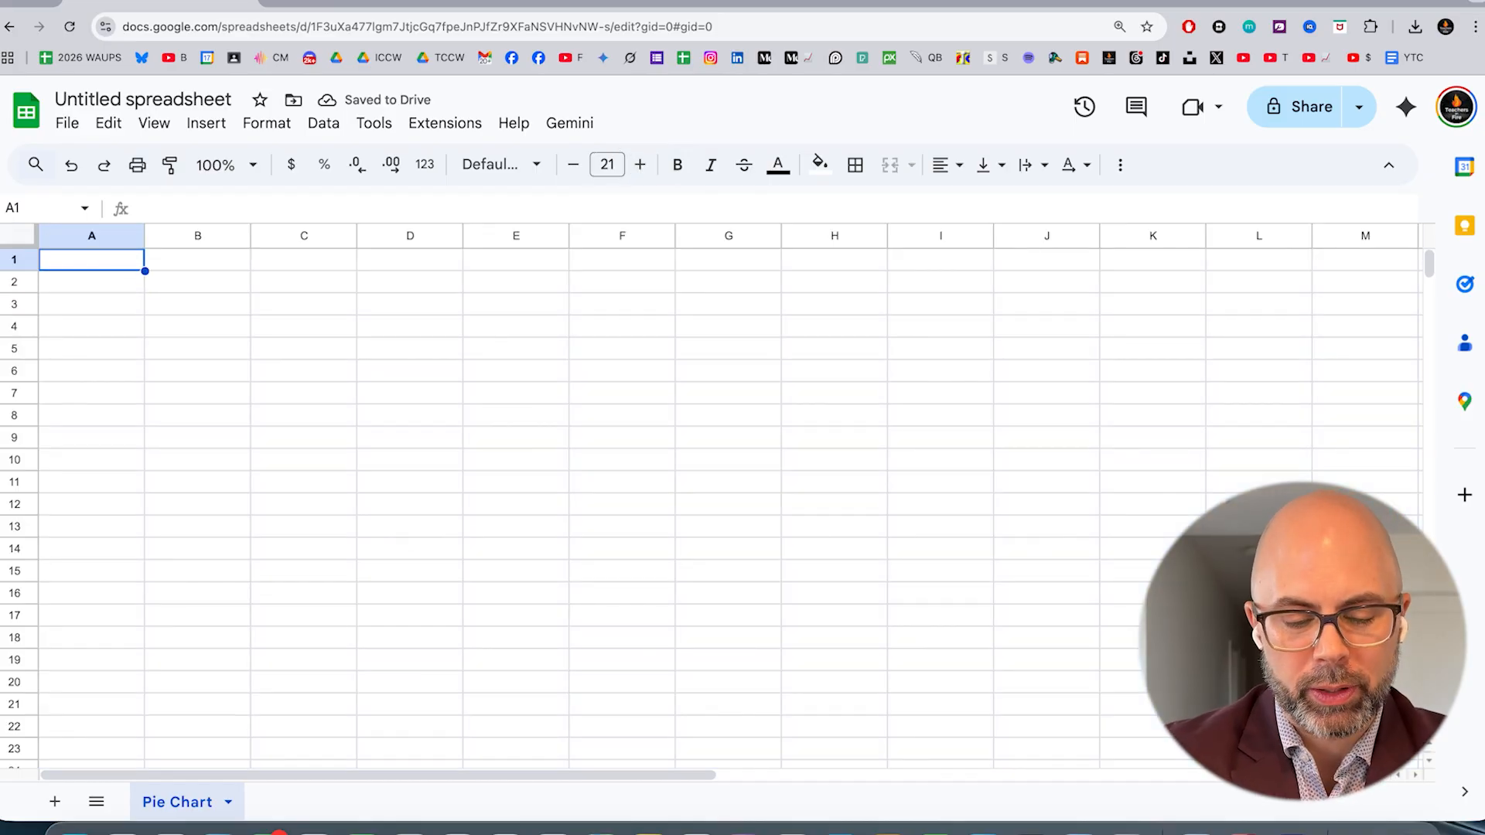
{"action": "type", "text": "Hair Colour"}
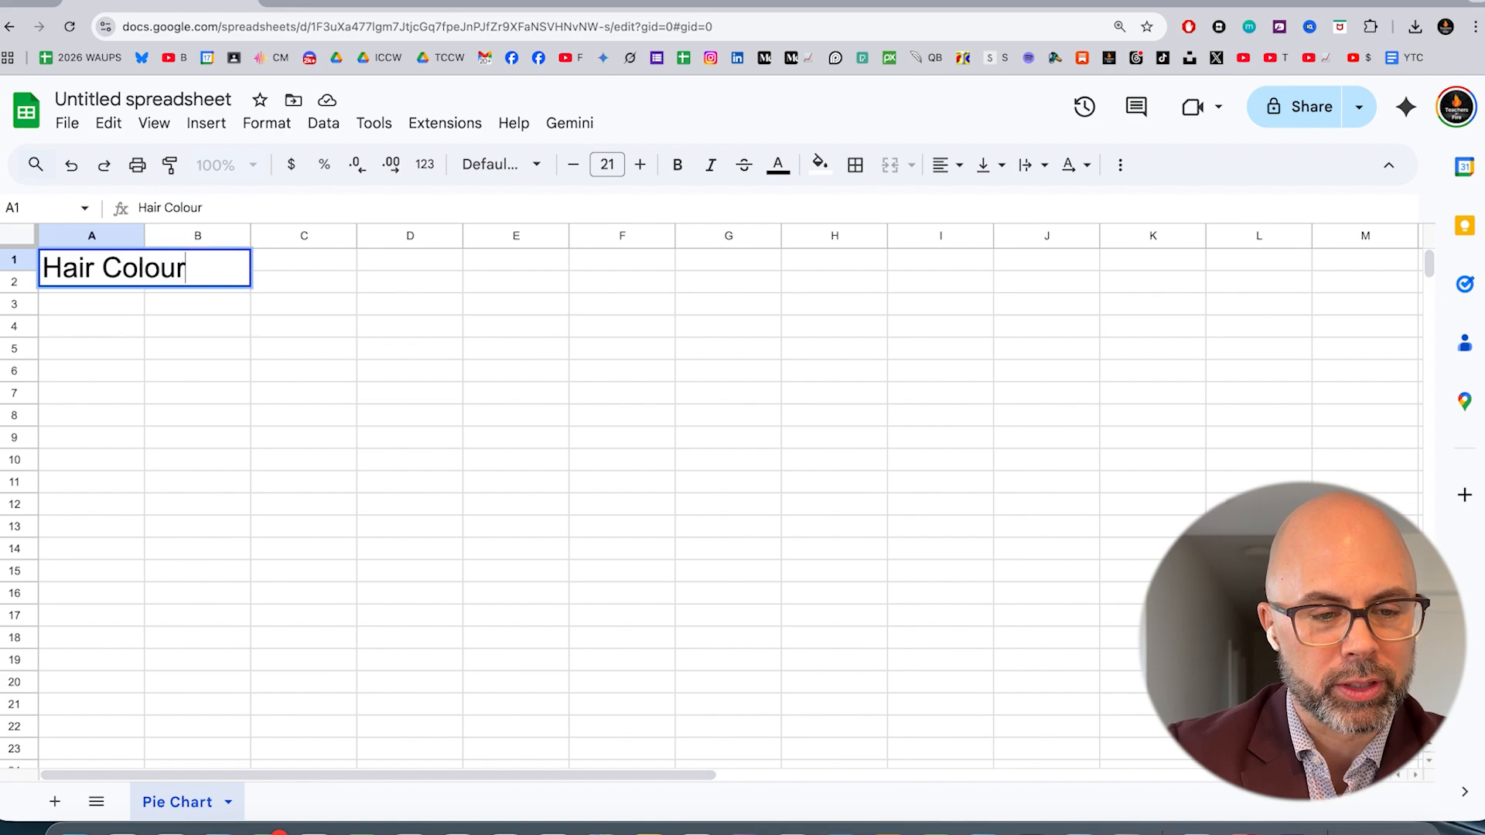
{"action": "type", "text": "s in 7C"}
{"action": "key", "text": "Return"}
List the hair colour categories Black, Brown, Blonde, Bald and Red in cells A3 to A7
{"action": "key", "text": "Down"}
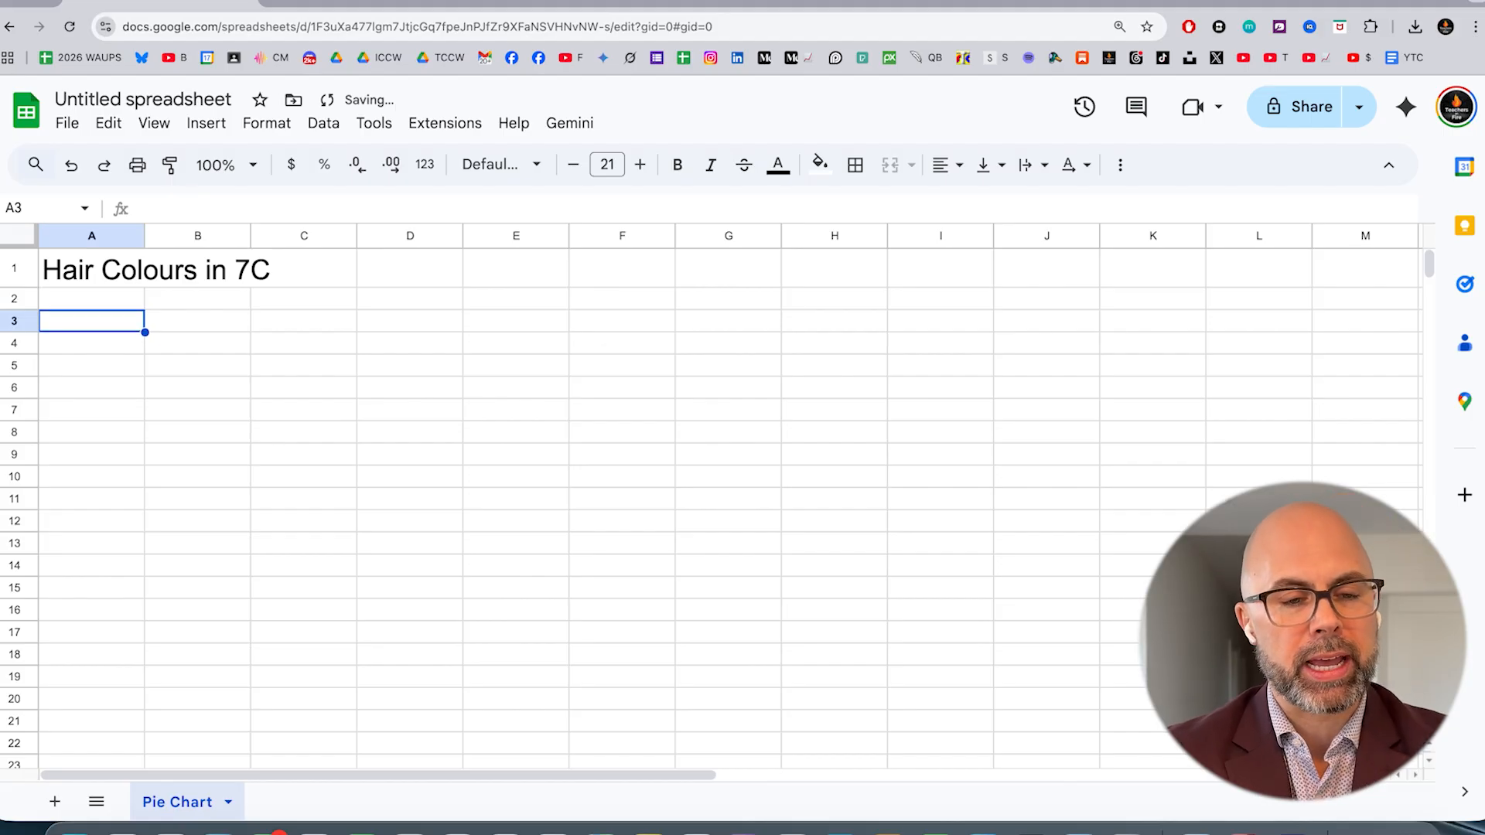
{"action": "type", "text": "Black"}
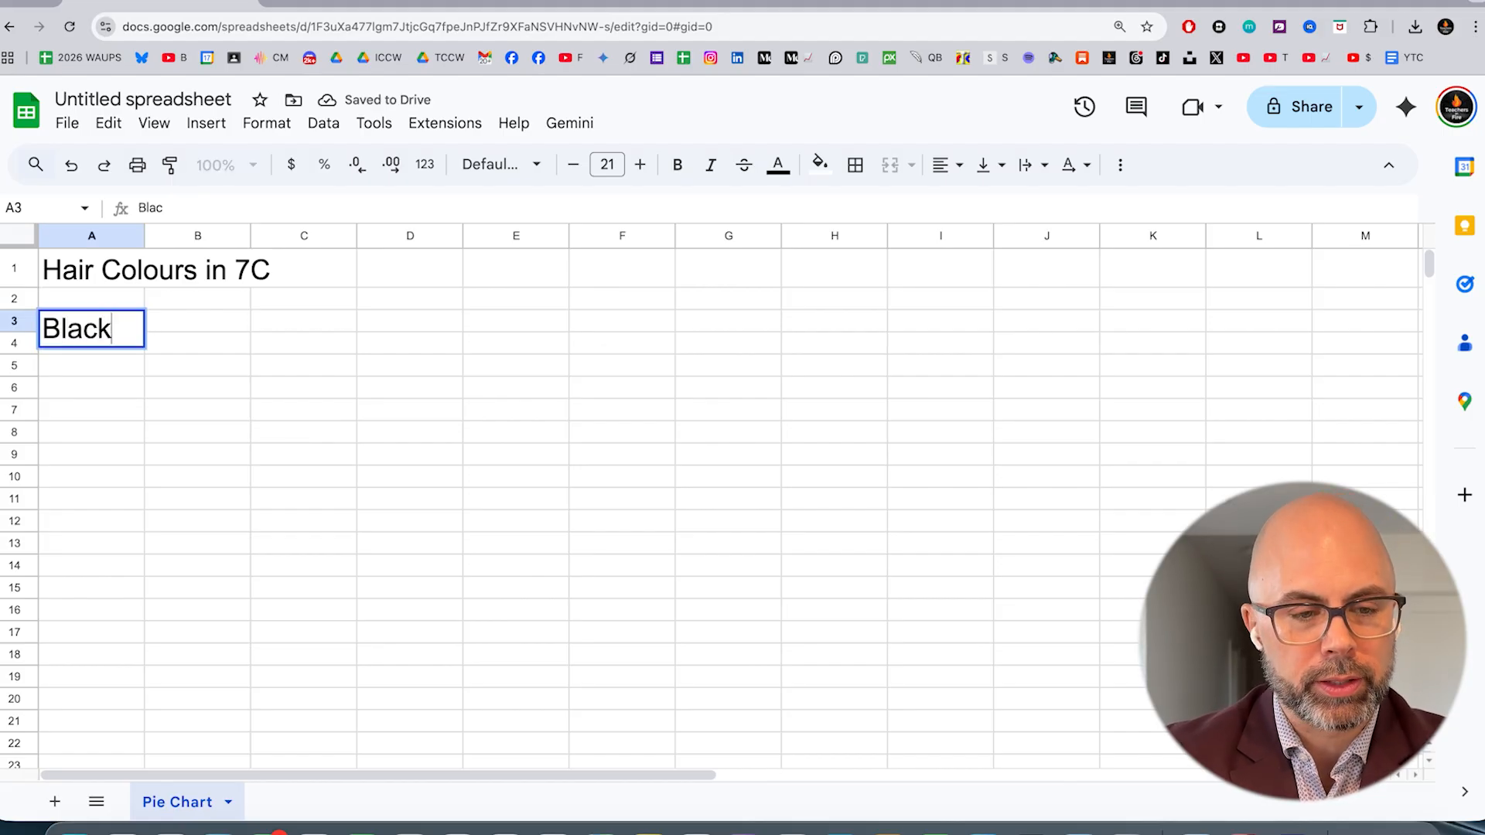
{"action": "key", "text": "Return"}
{"action": "type", "text": "Brown"}
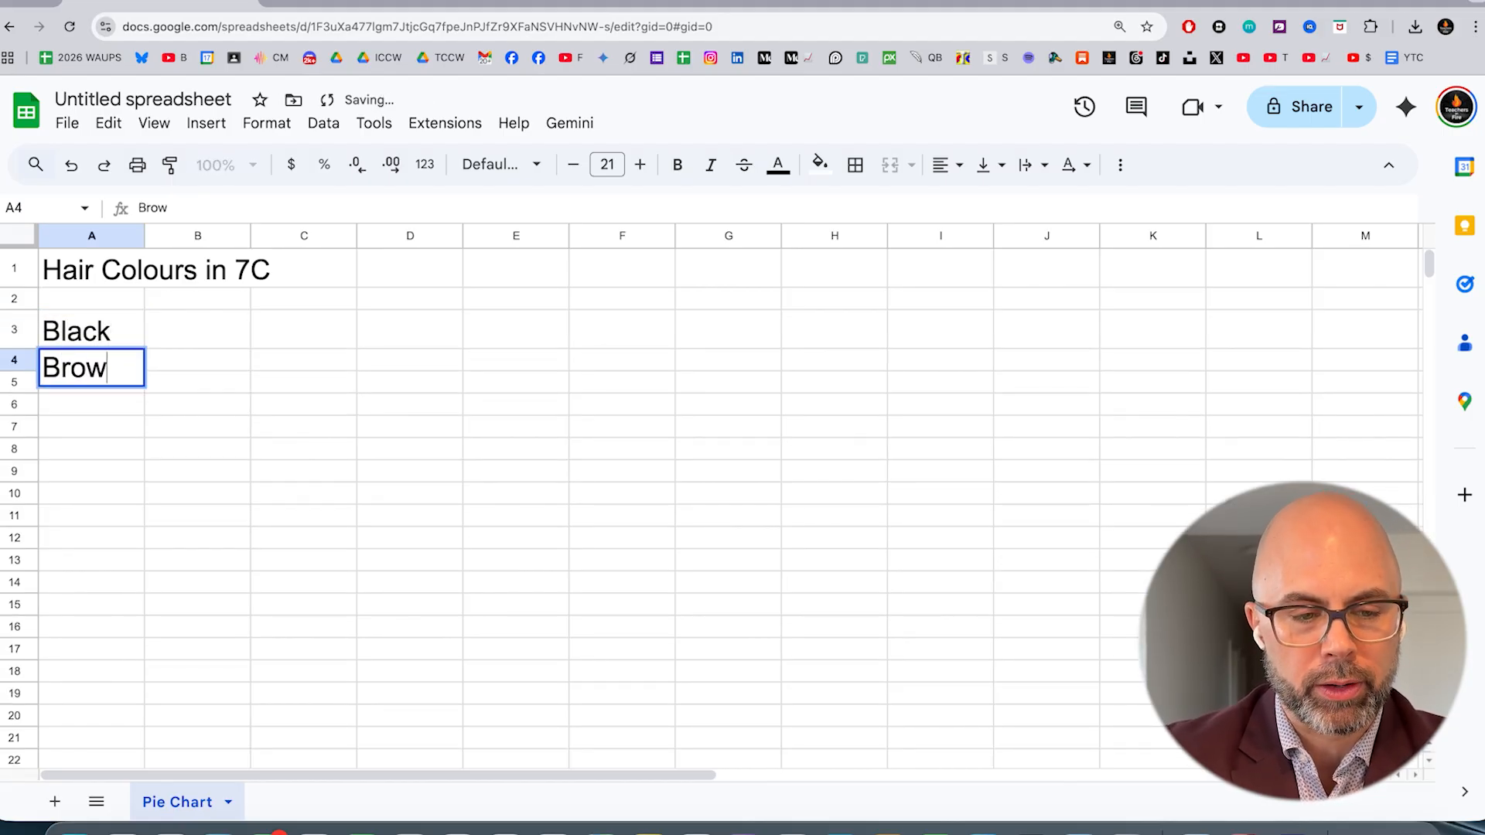
{"action": "key", "text": "Return"}
{"action": "type", "text": "Blonde"}
{"action": "key", "text": "Return"}
{"action": "type", "text": "Bald"}
{"action": "key", "text": "Return"}
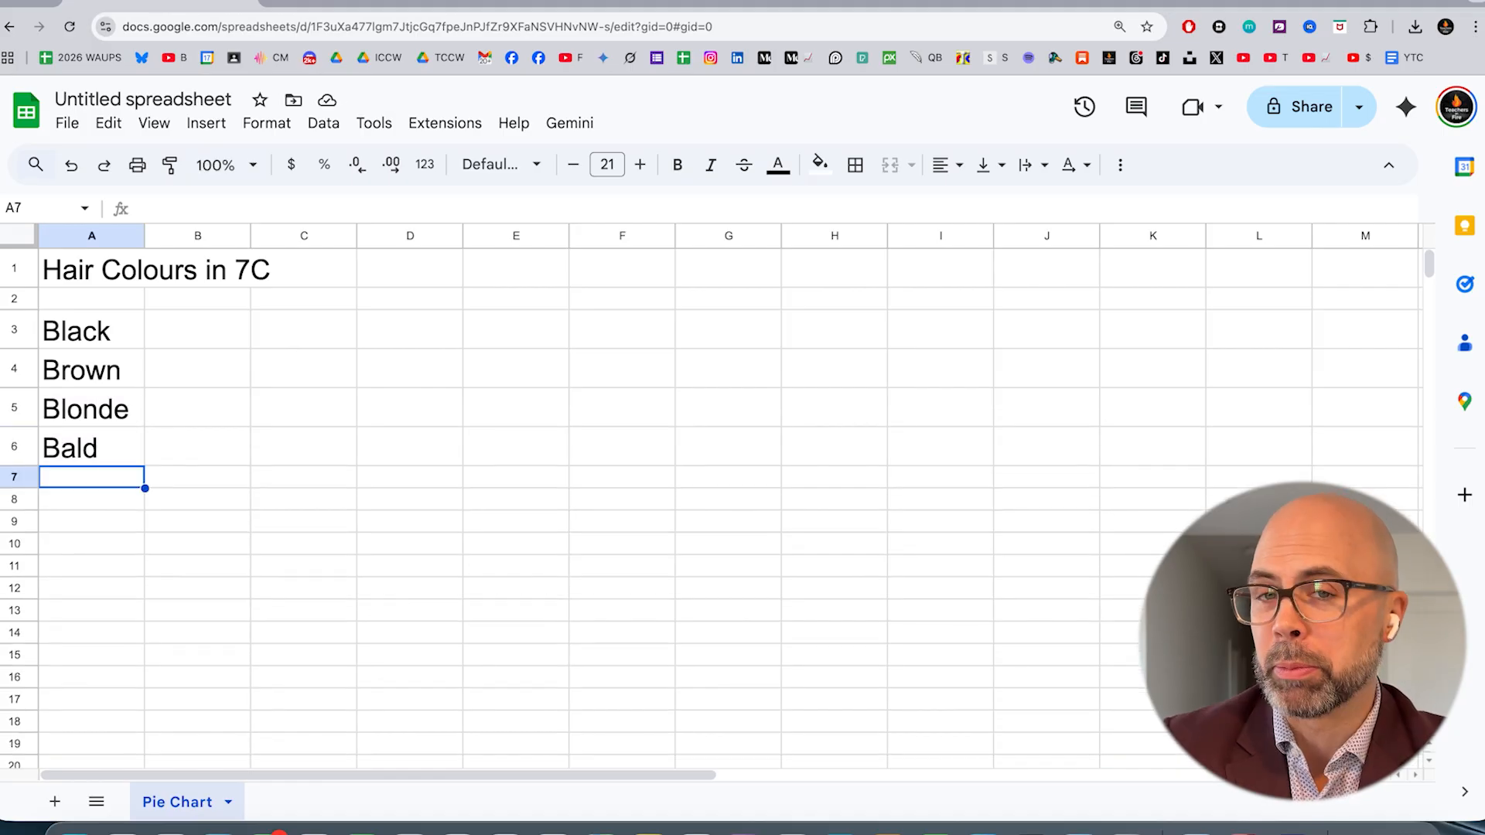
{"action": "type", "text": "Red"}
Enter the counts beside the categories in column B: Red 1, Bald 2, Blonde 3 and Brown 5
{"action": "key", "text": "Tab"}
{"action": "key", "text": "Up"}
{"action": "key", "text": "Up"}
{"action": "key", "text": "Up"}
{"action": "key", "text": "Up"}
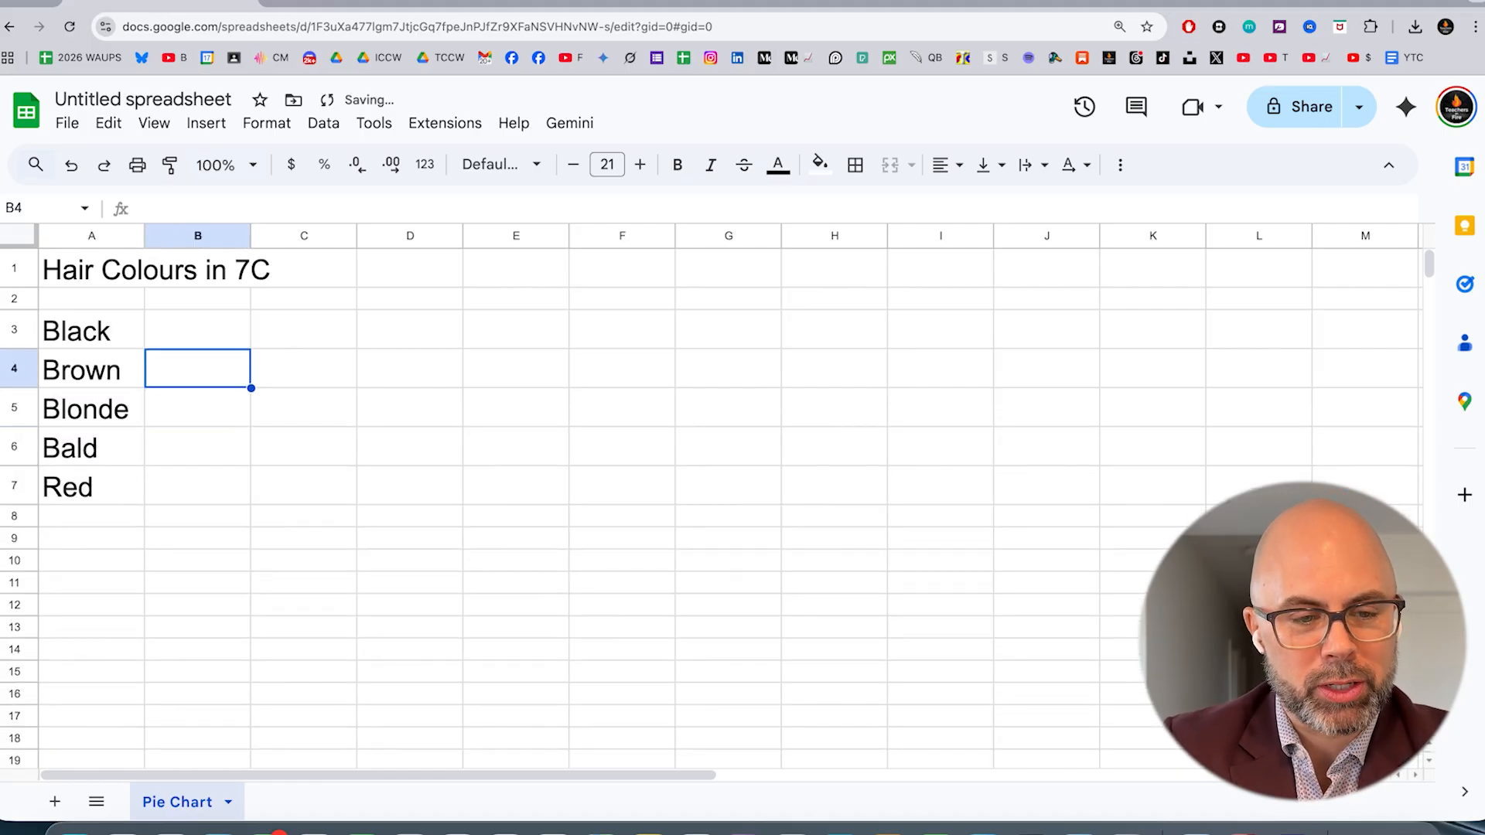
{"action": "key", "text": "Down"}
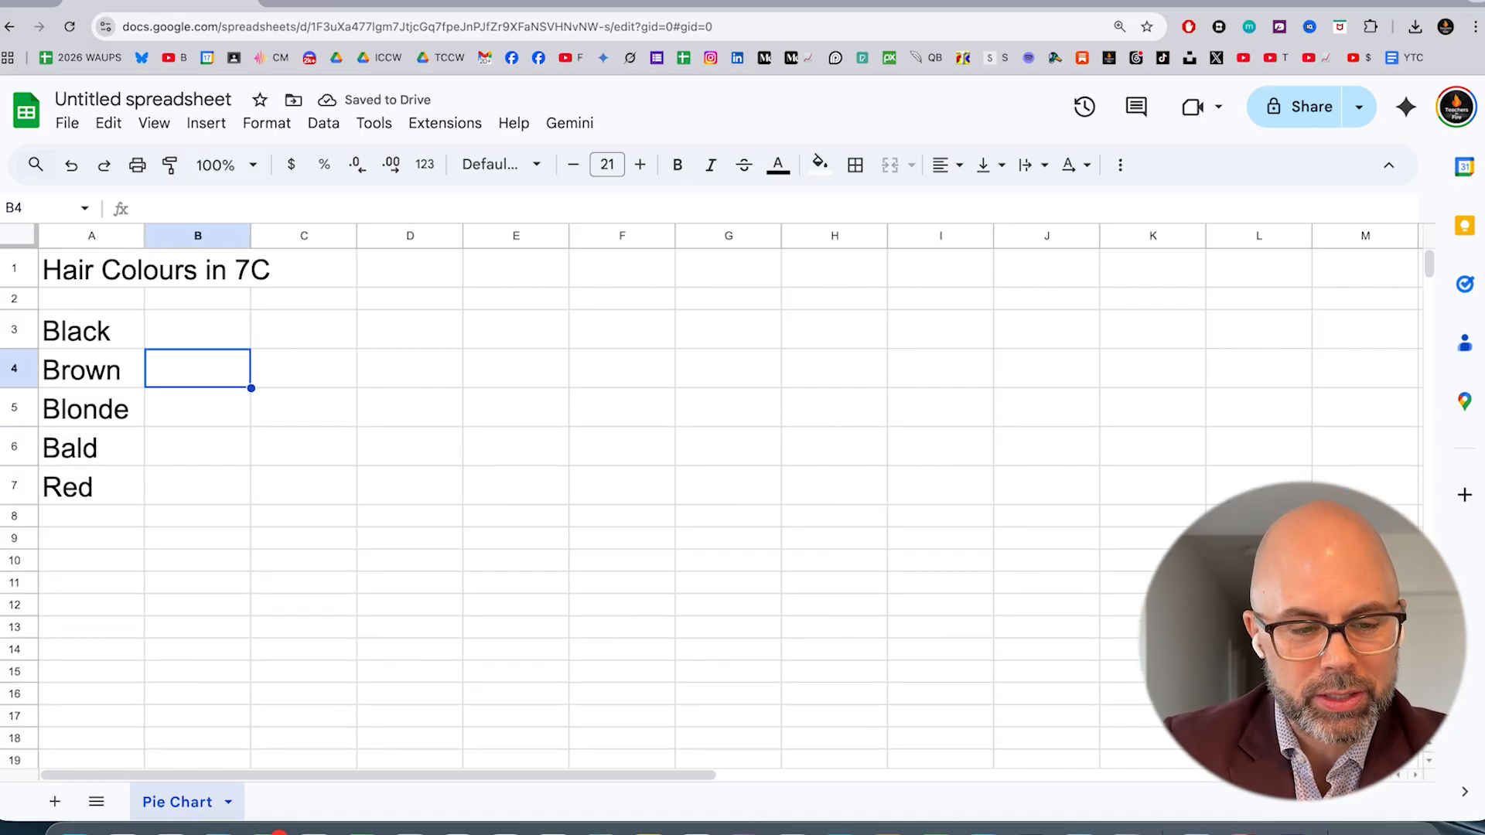
{"action": "key", "text": "Down"}
{"action": "key", "text": "Down"}
{"action": "key", "text": "Down"}
{"action": "type", "text": "1"}
{"action": "key", "text": "Up"}
{"action": "type", "text": "2"}
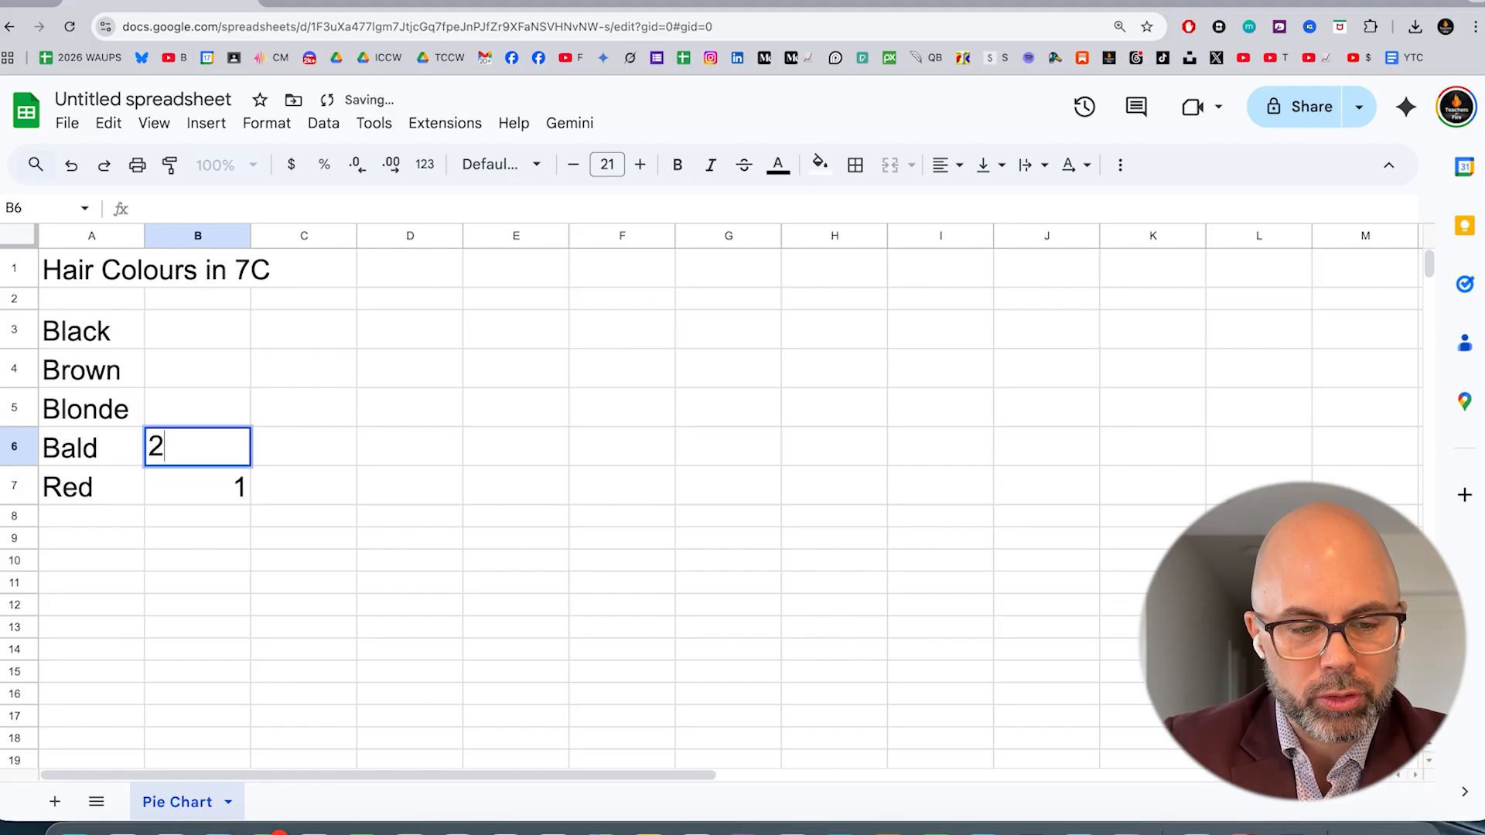
{"action": "key", "text": "Up"}
{"action": "type", "text": "3"}
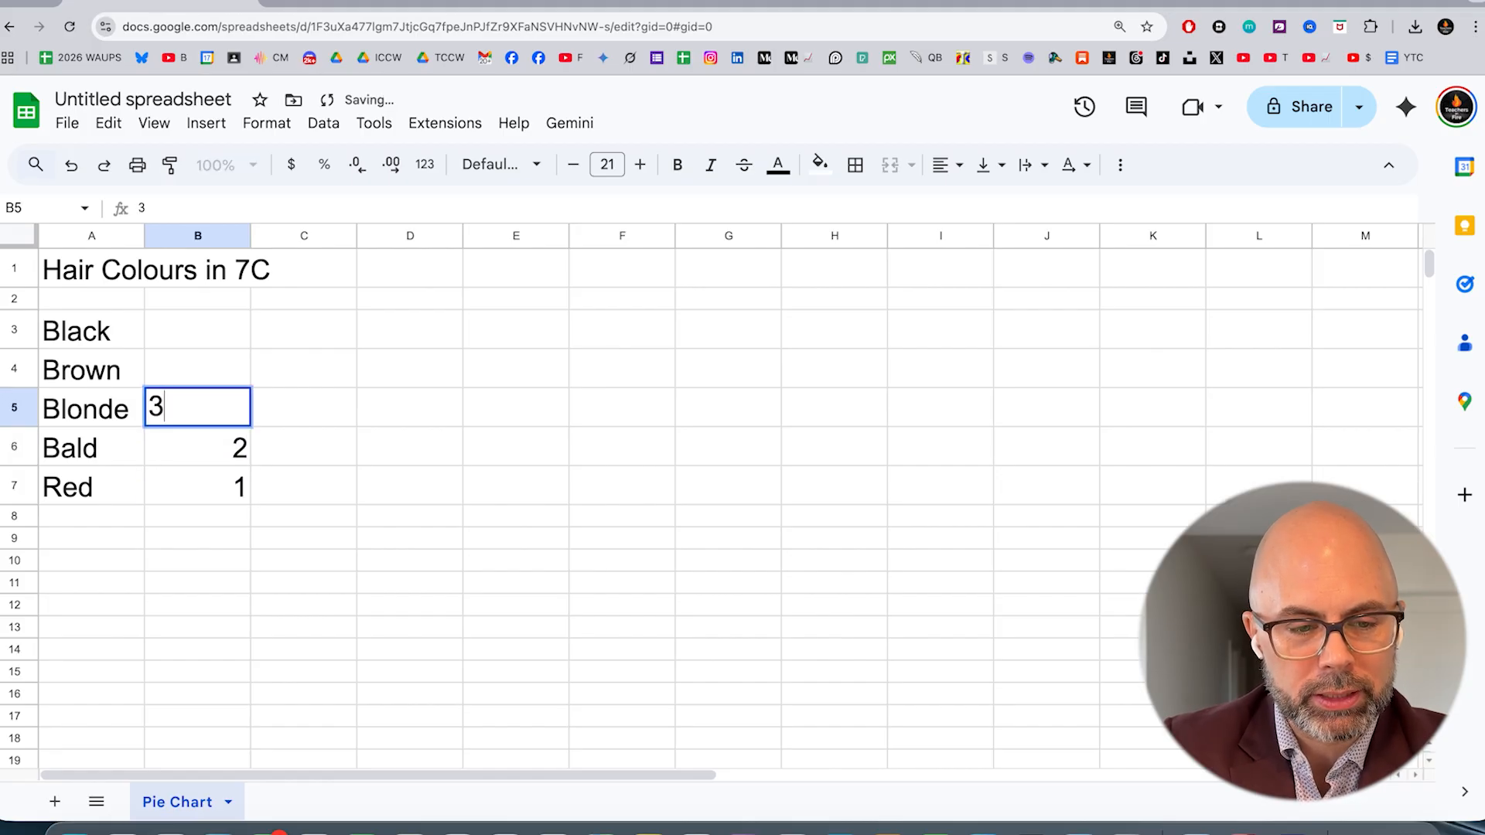
{"action": "key", "text": "Up"}
{"action": "type", "text": "5"}
{"action": "key", "text": "Up"}
Check the sum of the counts in B4:B7, and enter 14 for Black in cell B3
{"action": "key", "text": "Down"}
{"action": "key", "text": "shift+Down"}
{"action": "key", "text": "shift+Down"}
{"action": "key", "text": "shift+Down"}
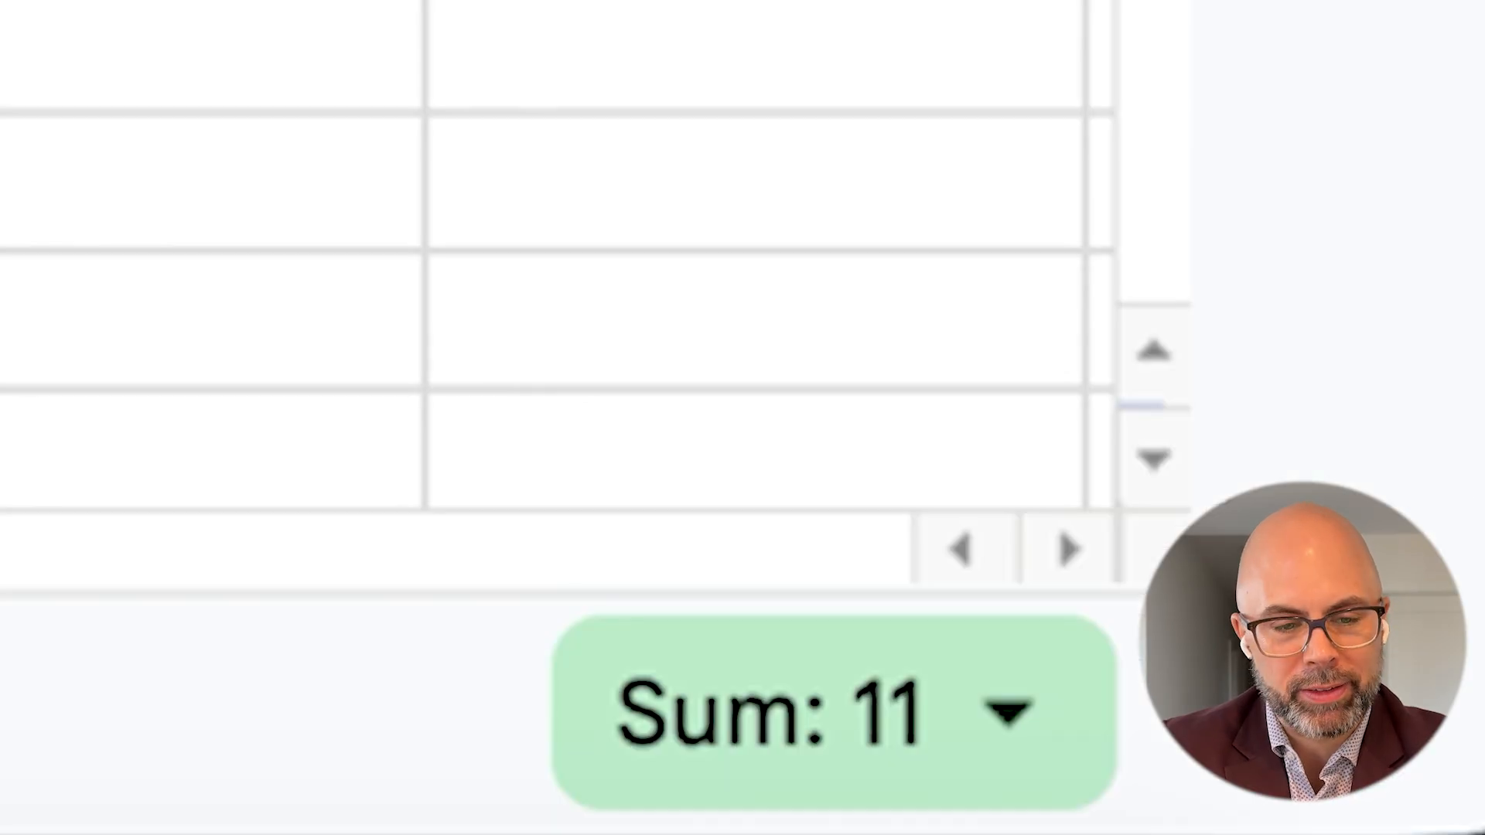
{"action": "key", "text": "Up"}
{"action": "type", "text": "1"}
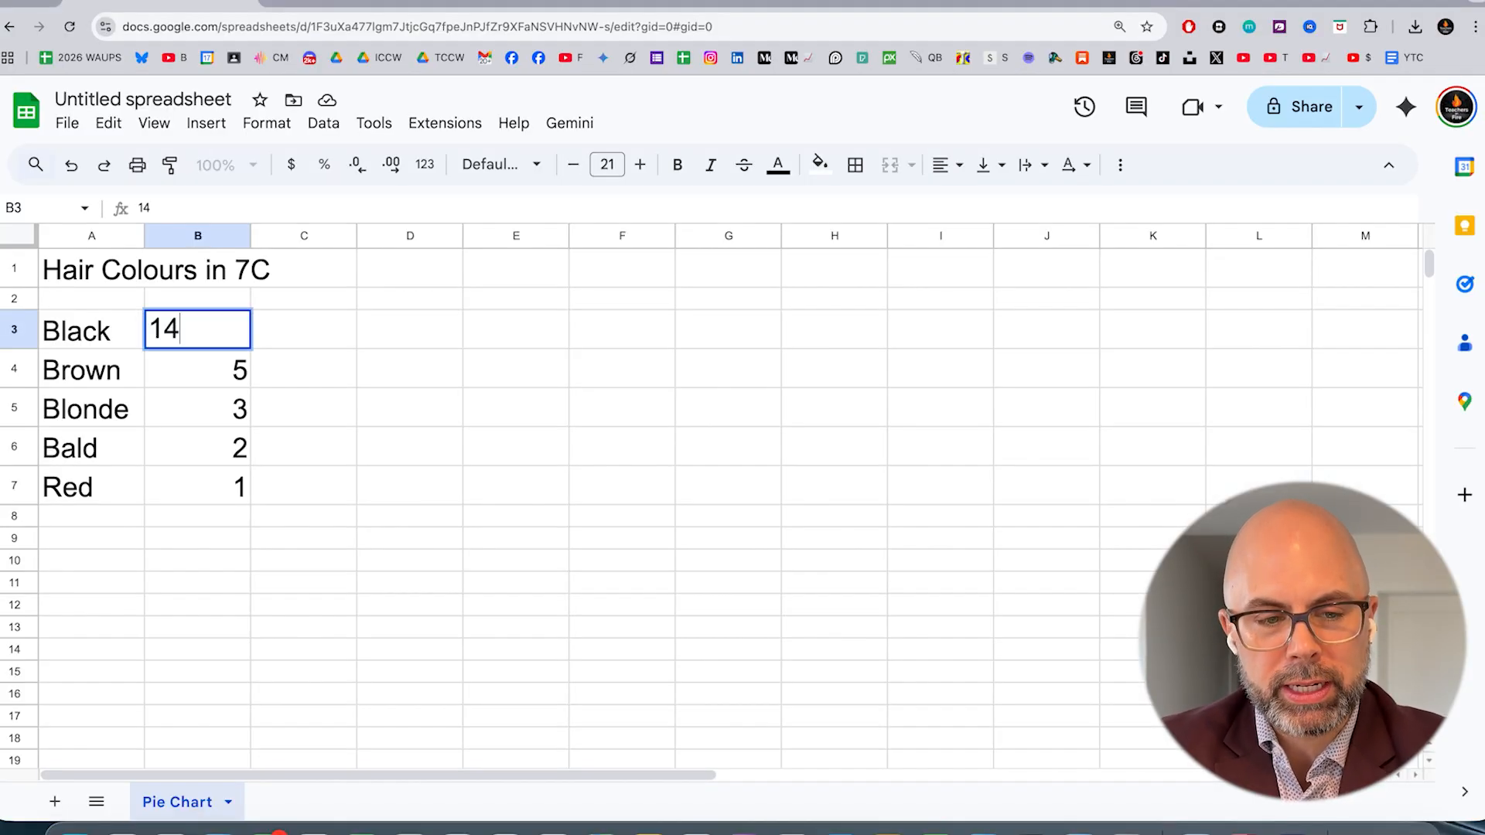
{"action": "key", "text": "Return"}
{"action": "key", "text": "Down"}
{"action": "key", "text": "Down"}
{"action": "key", "text": "Down"}
{"action": "key", "text": "Down"}
{"action": "key", "text": "Left"}
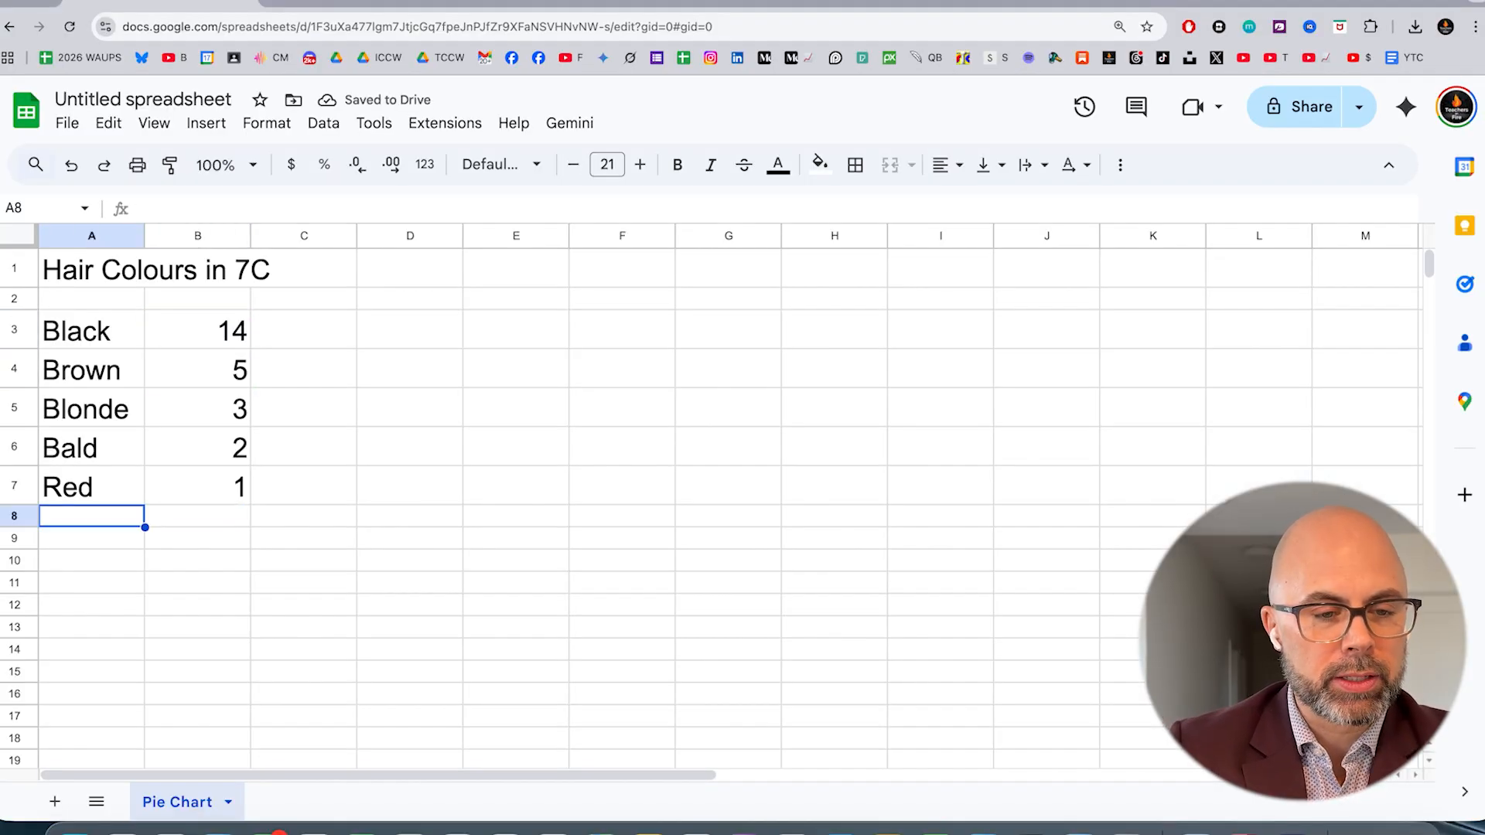
{"action": "key", "text": "Up"}
{"action": "key", "text": "Up"}
{"action": "key", "text": "Up"}
{"action": "key", "text": "Up"}
{"action": "key", "text": "Up"}
{"action": "key", "text": "Up"}
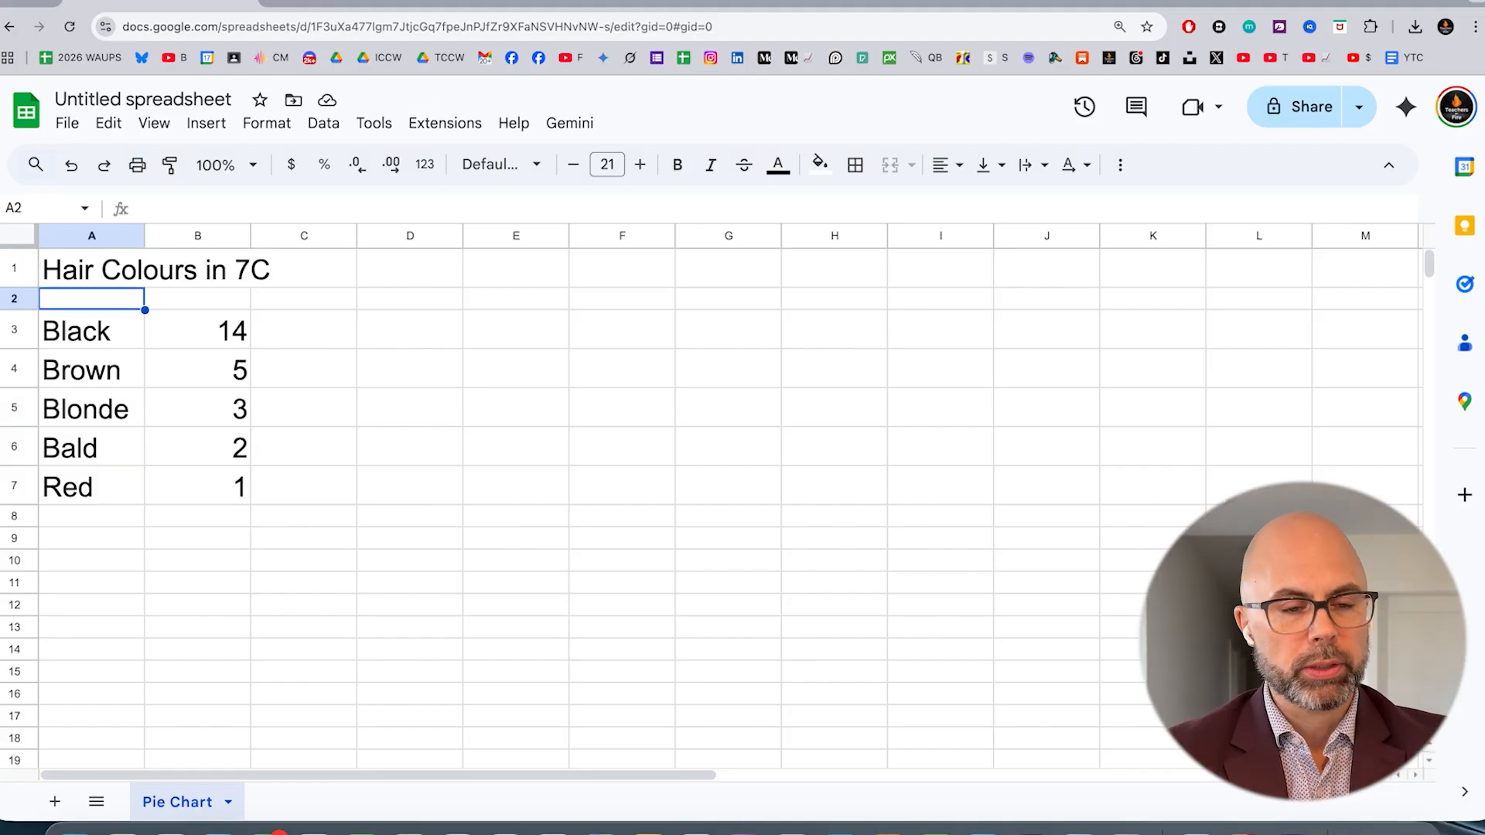
Insert a chart from cells A1:B7 and move it clear of the data table, closing the chart editor
{"action": "key", "text": "Down"}
{"action": "key", "text": "Down"}
{"action": "key", "text": "Down"}
{"action": "key", "text": "Down"}
{"action": "key", "text": "Down"}
{"action": "key", "text": "Right"}
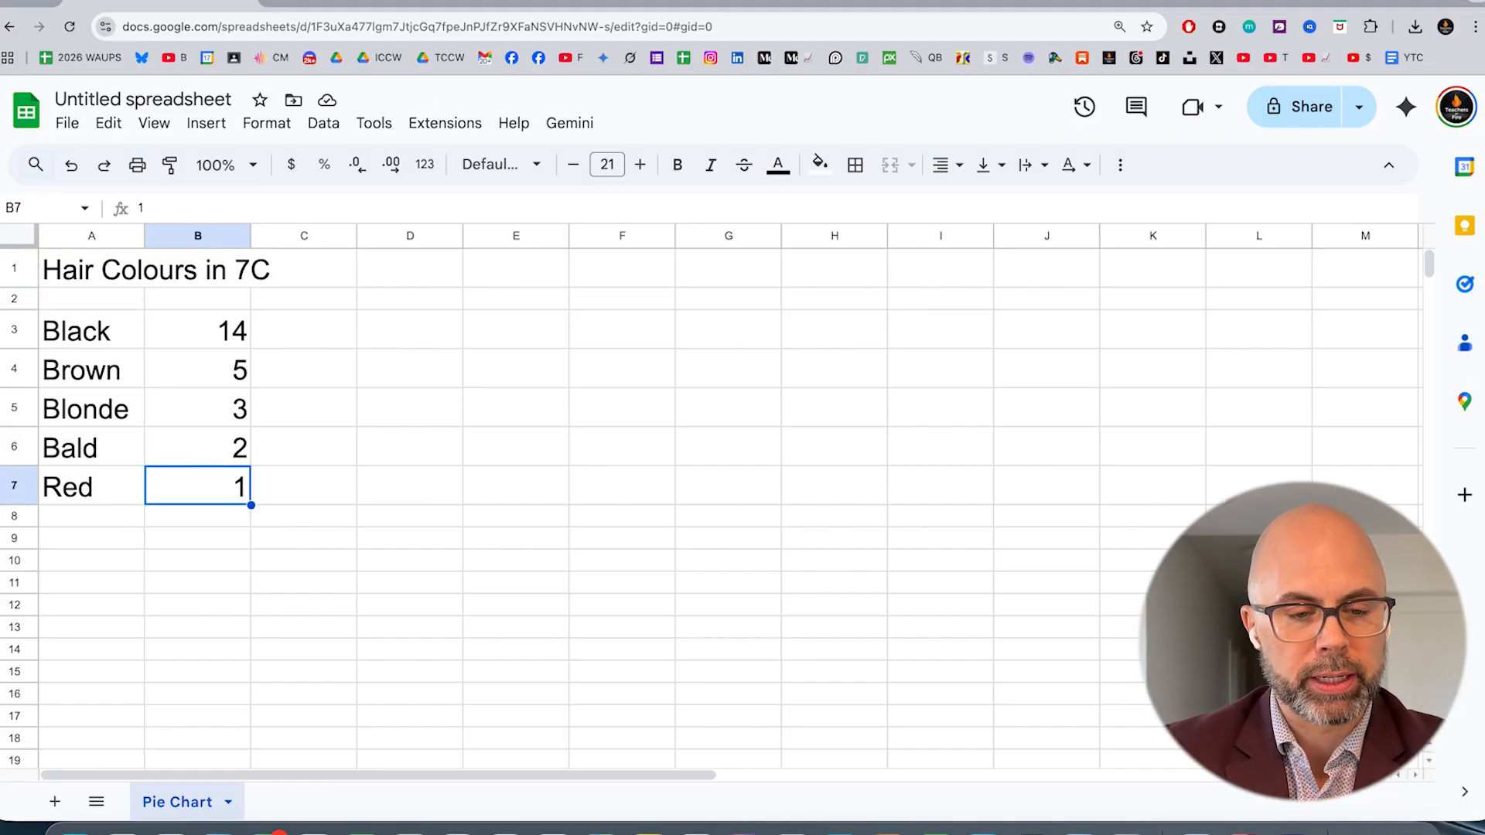
{"action": "key", "text": "shift+Up"}
{"action": "key", "text": "shift+Up"}
{"action": "key", "text": "shift+Up"}
{"action": "key", "text": "shift+Up"}
{"action": "key", "text": "shift+Up"}
{"action": "key", "text": "shift+Up"}
{"action": "key", "text": "shift+Left"}
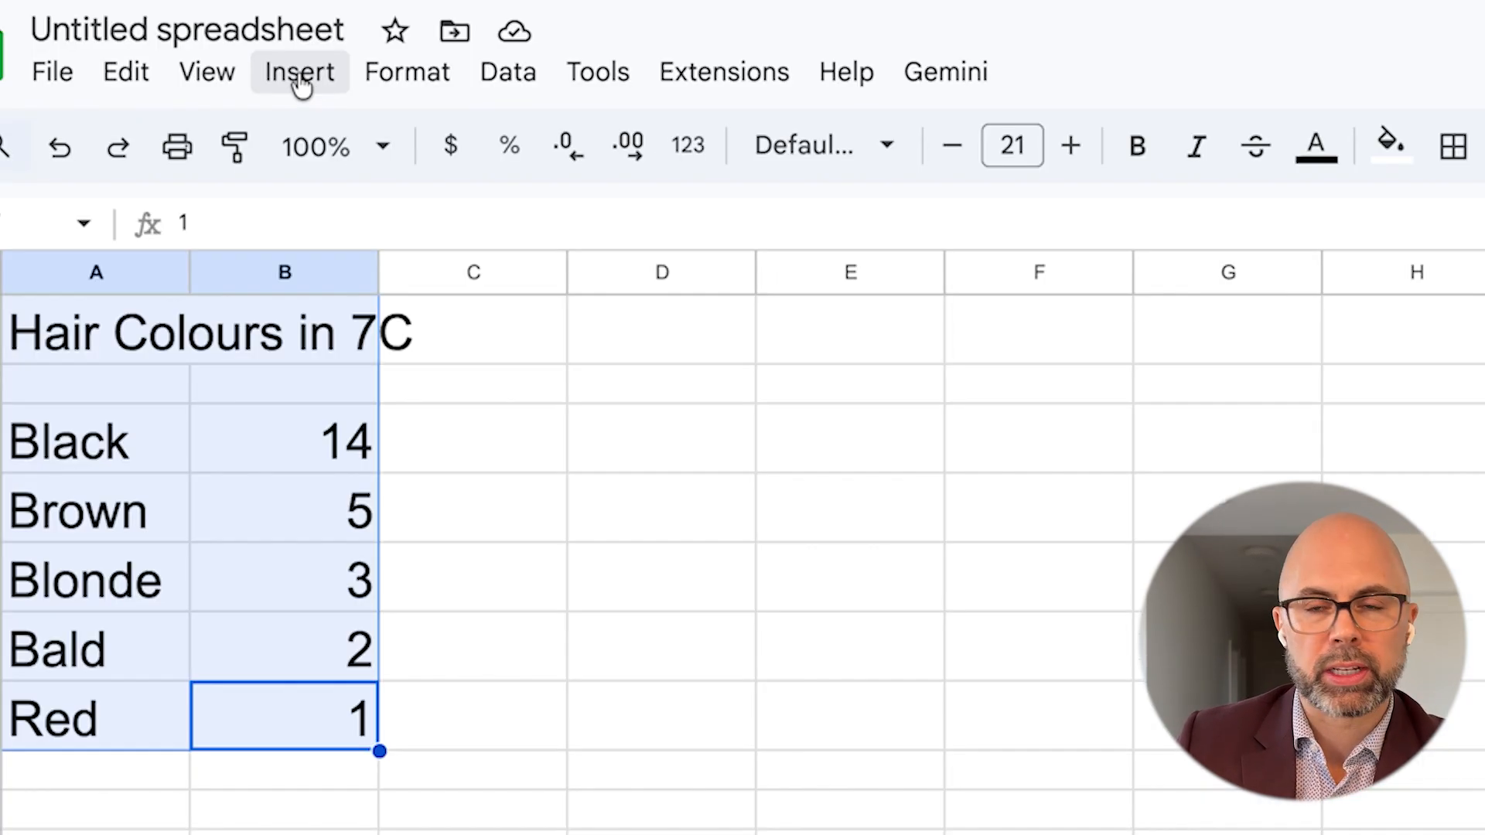
{"action": "left_click", "coordinate": [208, 128]}
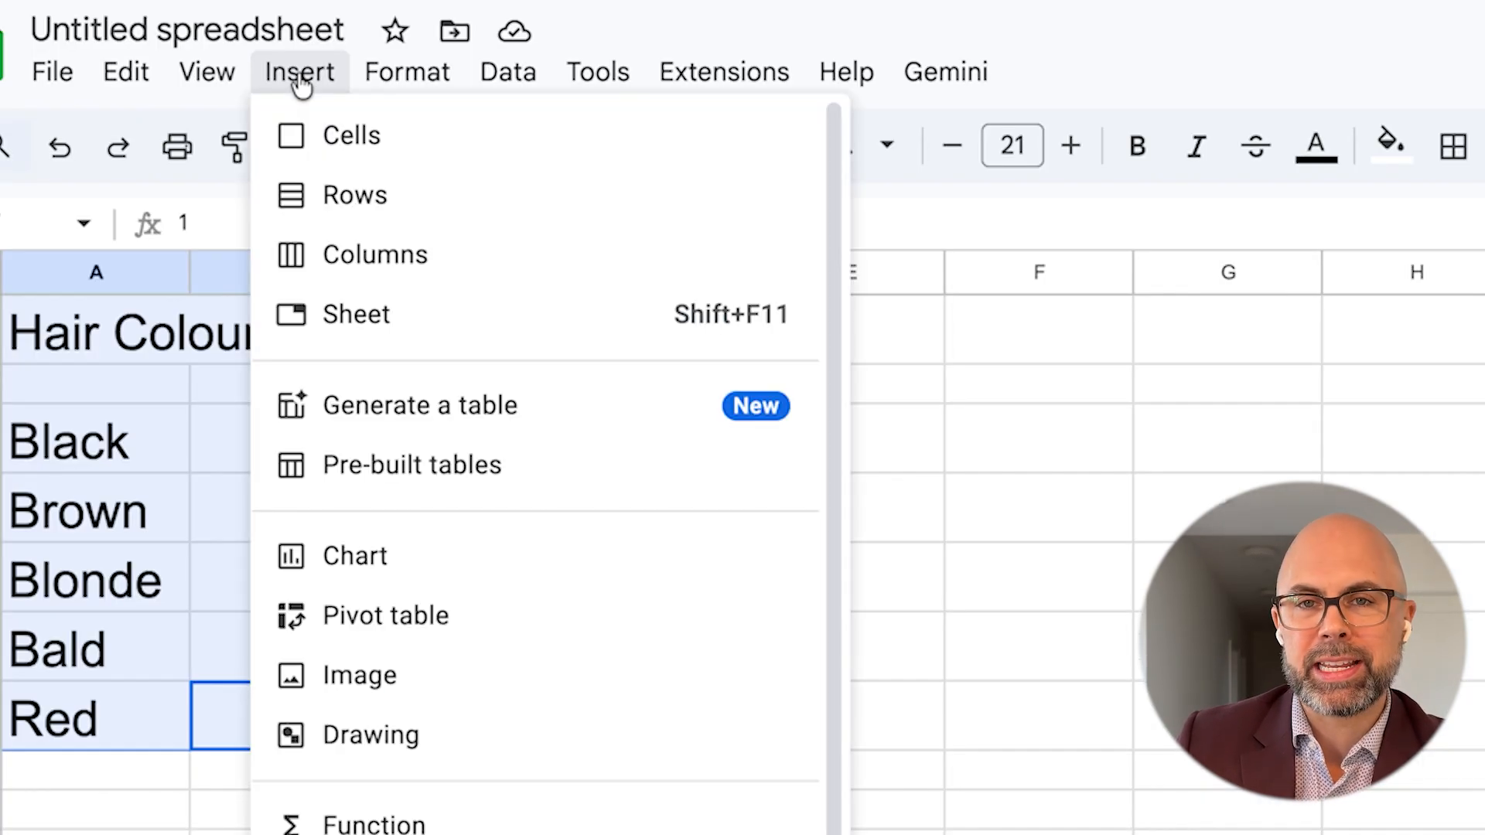
{"action": "left_click", "coordinate": [410, 565]}
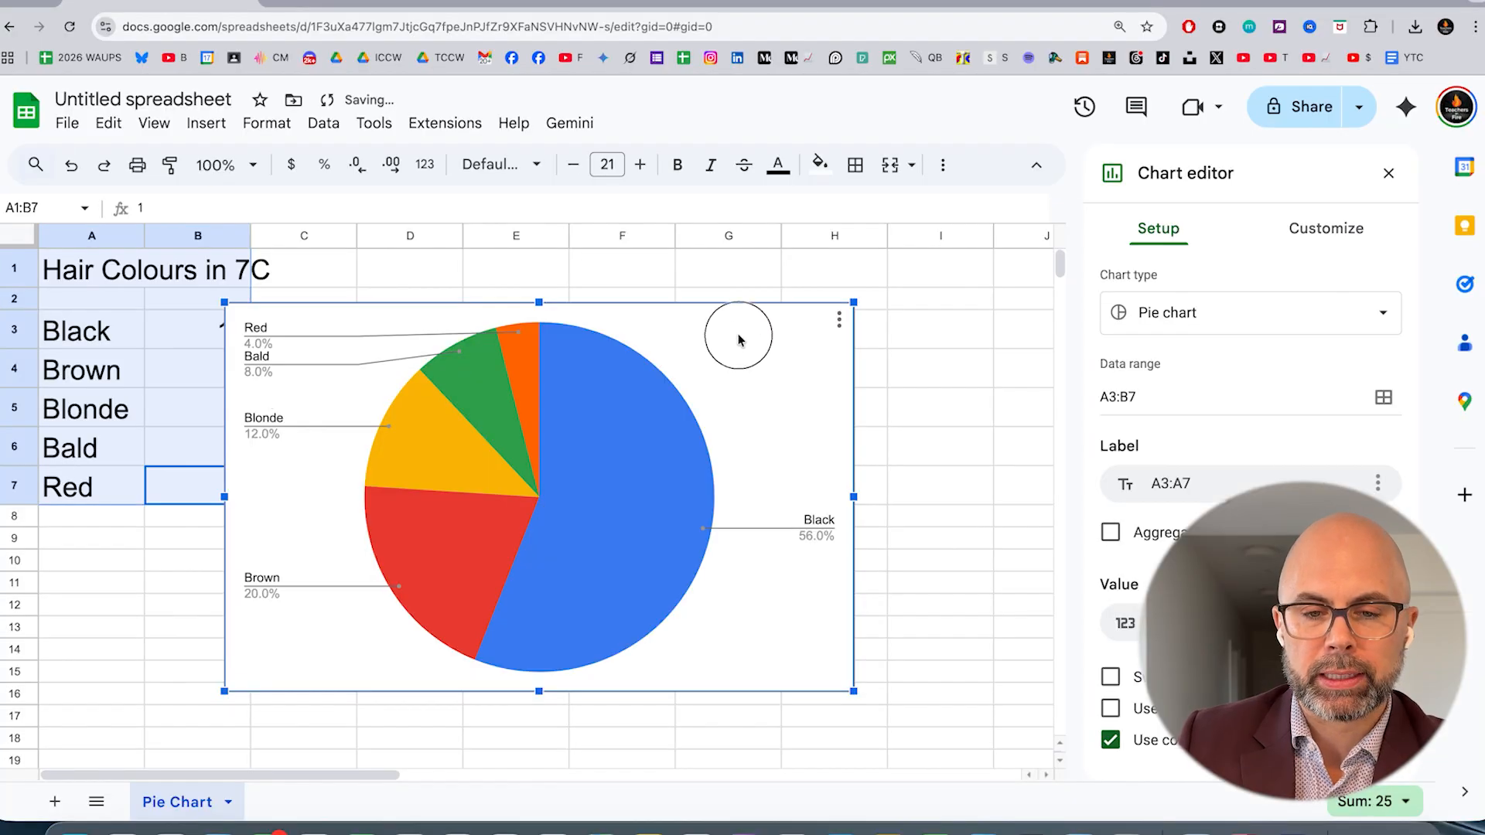
{"action": "left_click_drag", "start_coordinate": [736, 331], "coordinate": [850, 310]}
{"action": "left_click", "coordinate": [1389, 175]}
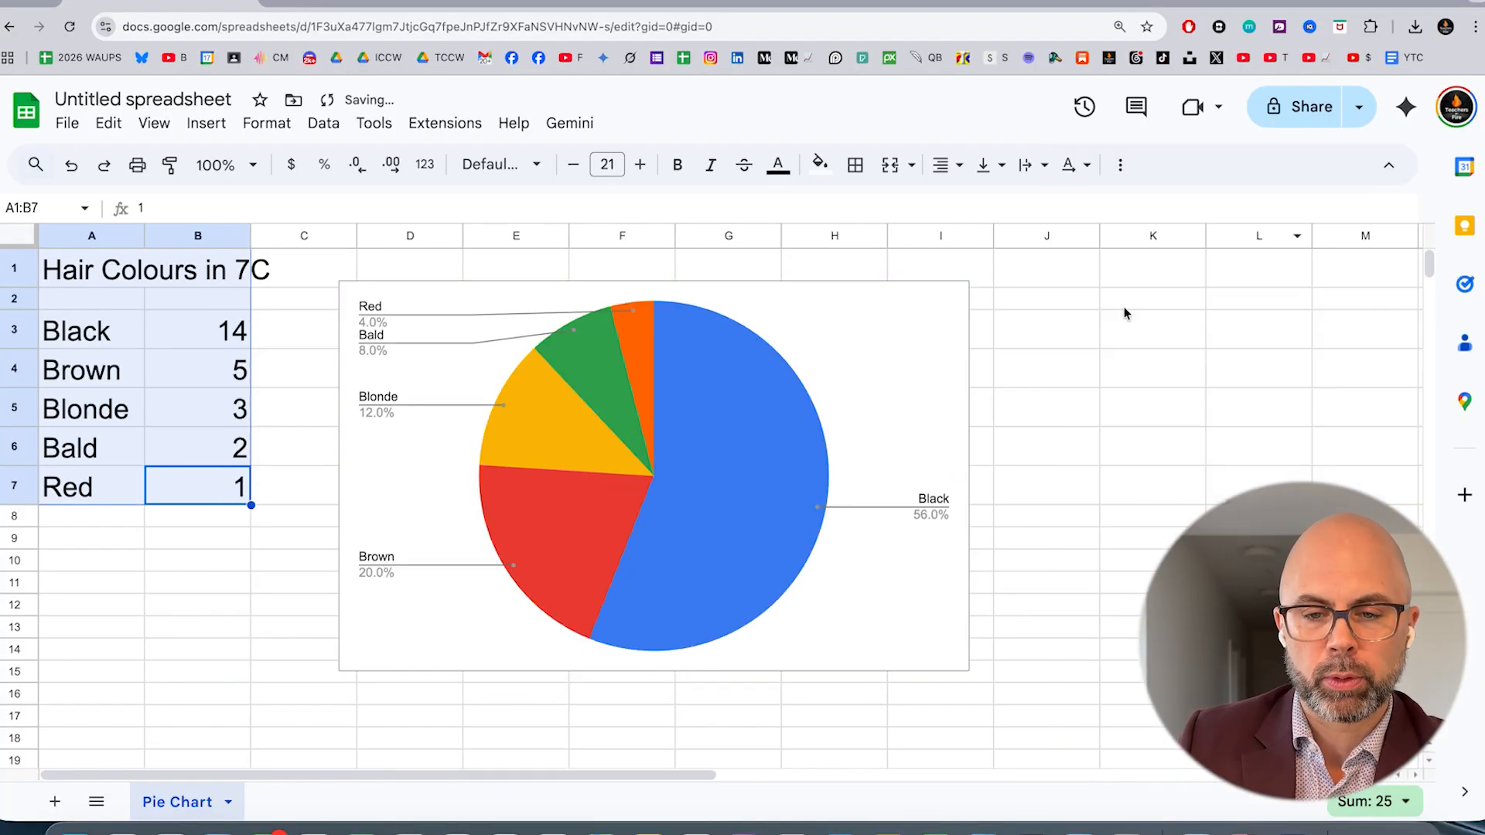
Reopen the chart for editing and change its type to 3D pie chart
{"action": "left_click", "coordinate": [953, 298]}
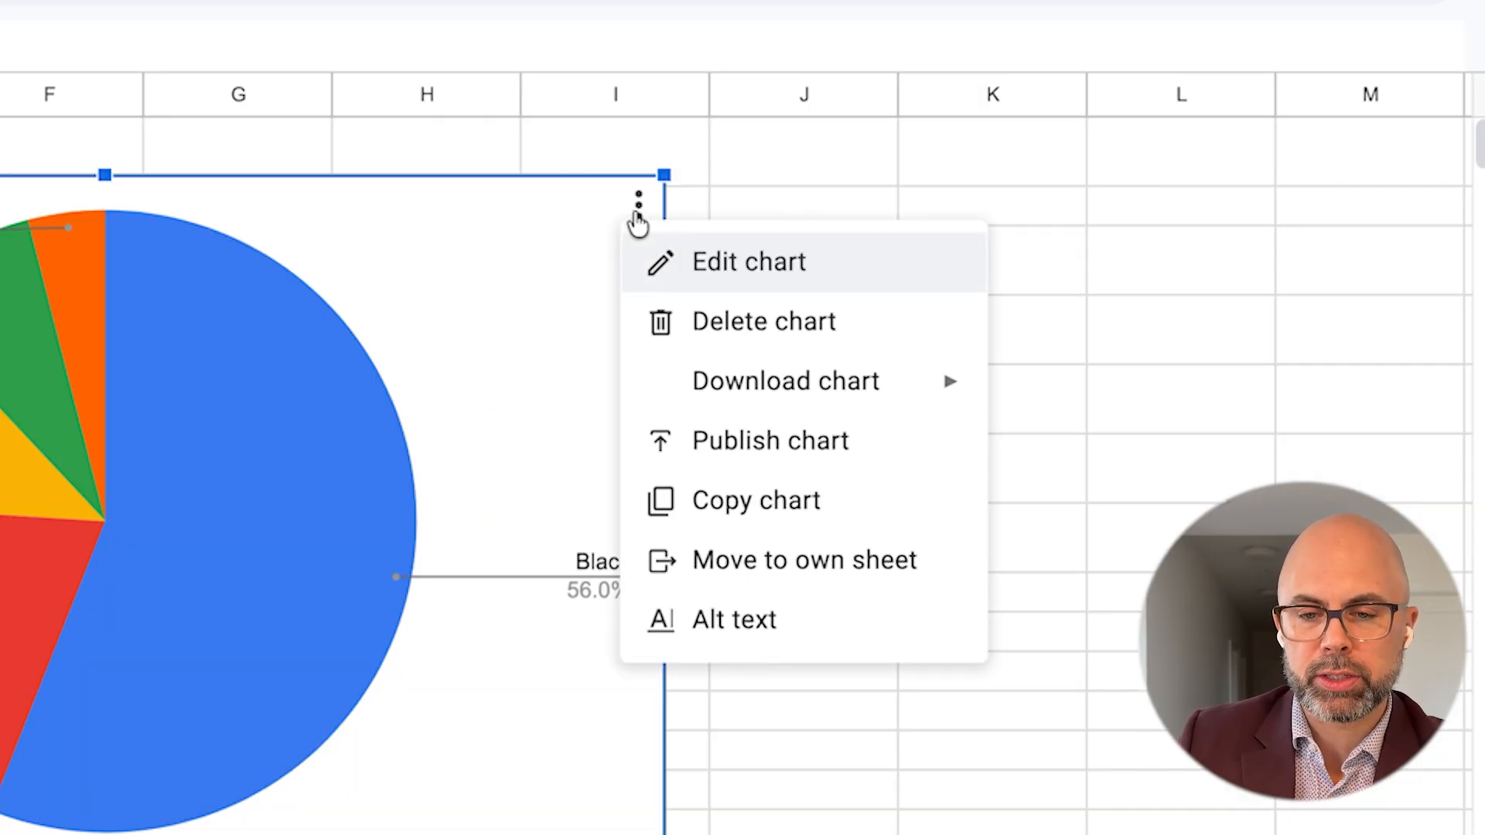
{"action": "left_click", "coordinate": [715, 263]}
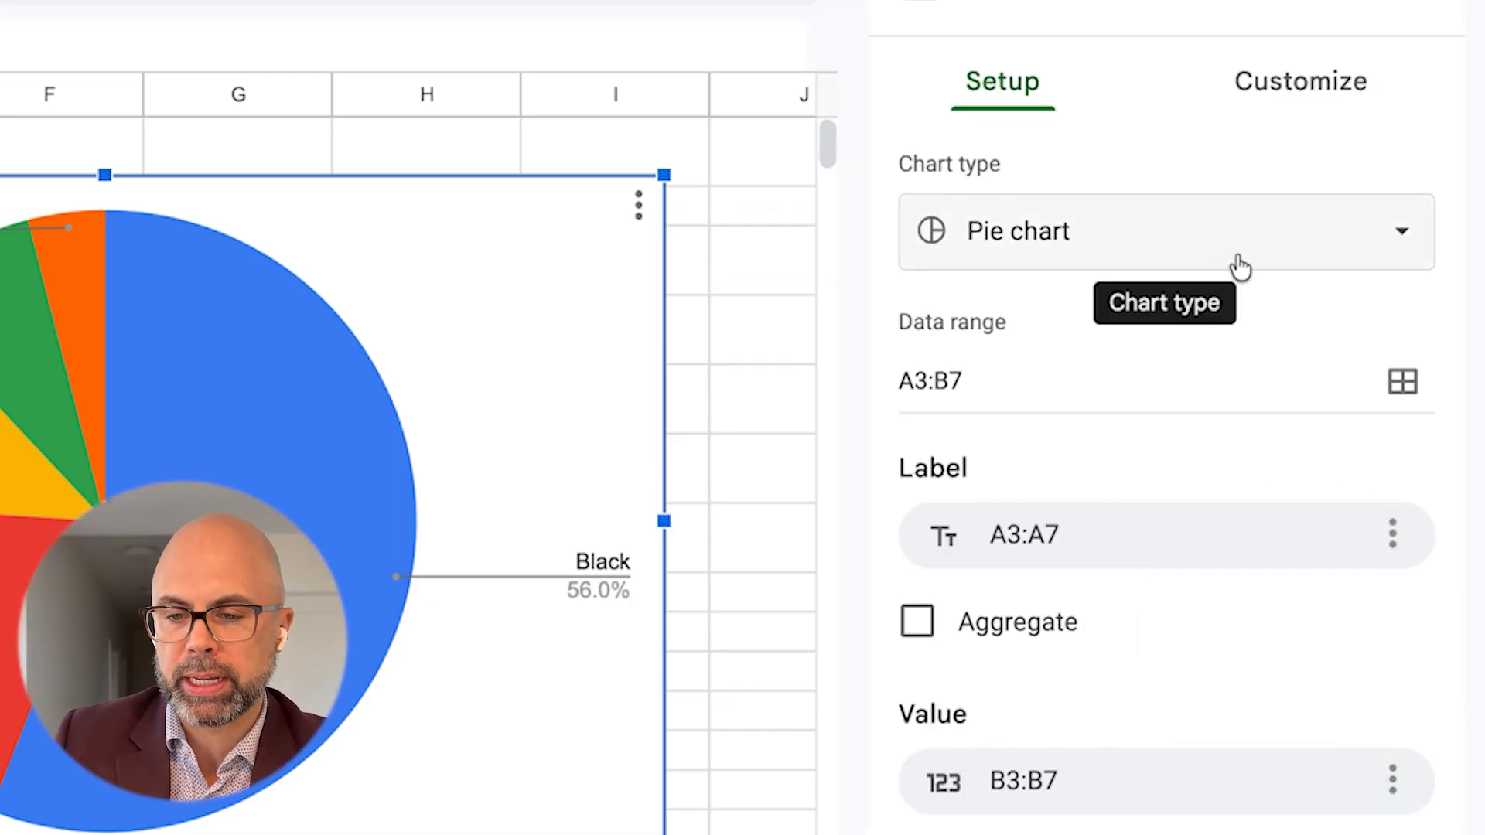
{"action": "left_click", "coordinate": [1267, 249]}
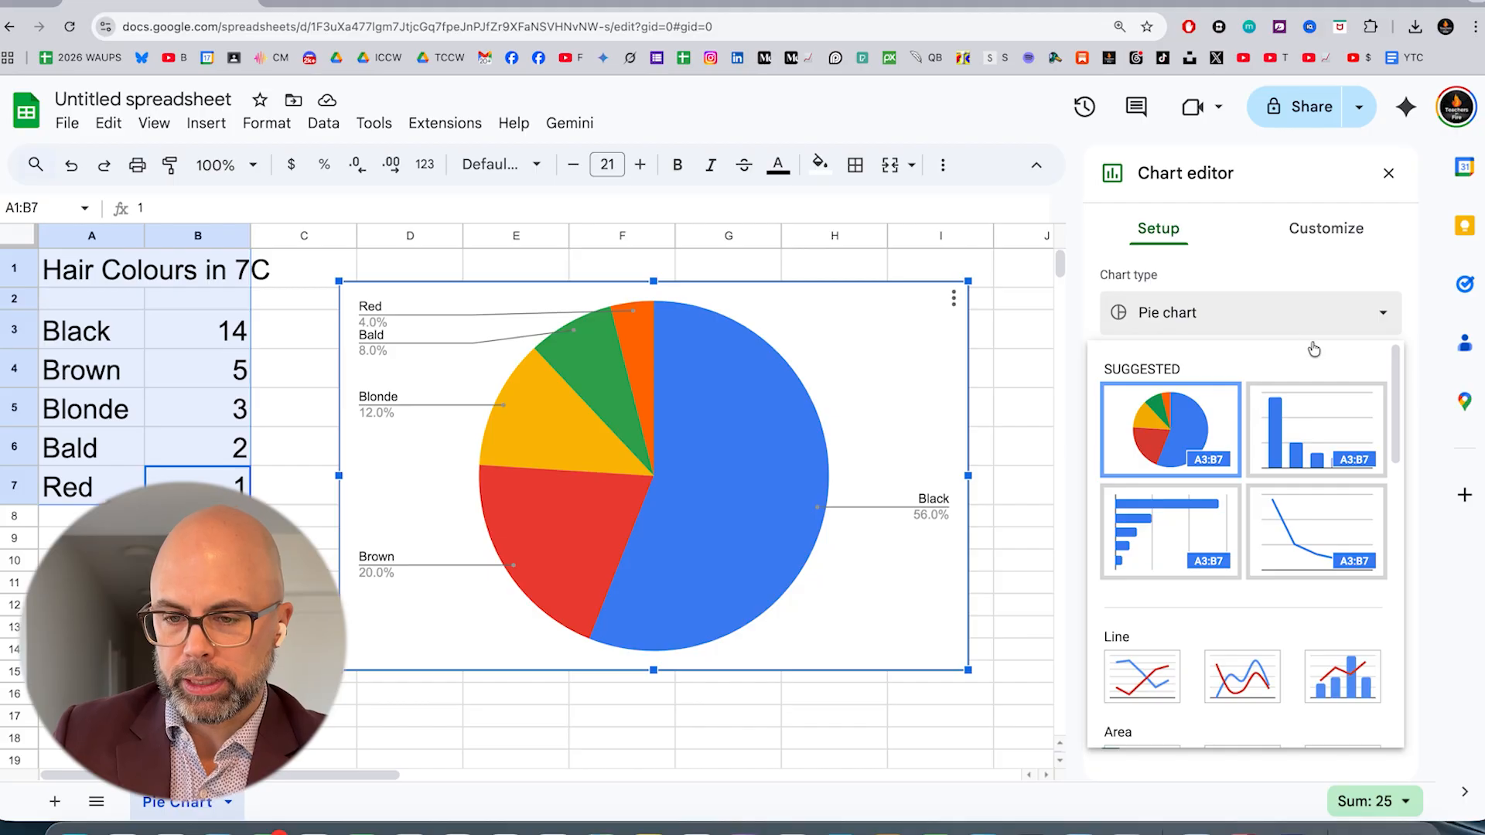
{"action": "scroll", "coordinate": [1314, 456], "scroll_direction": "down", "scroll_amount": 15}
{"action": "scroll", "coordinate": [1314, 455], "scroll_direction": "up", "scroll_amount": 5}
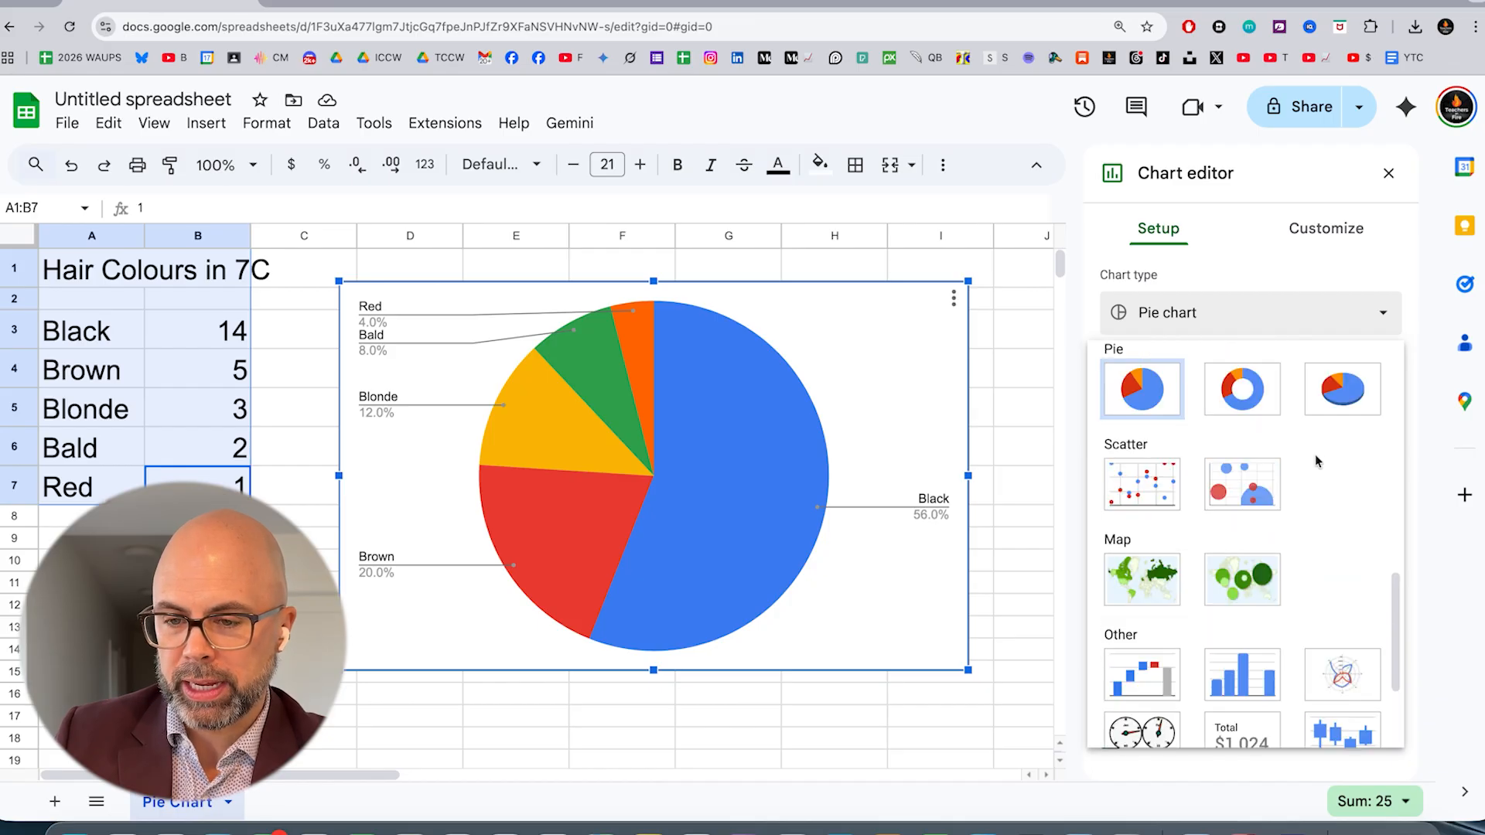
{"action": "left_click", "coordinate": [1342, 388]}
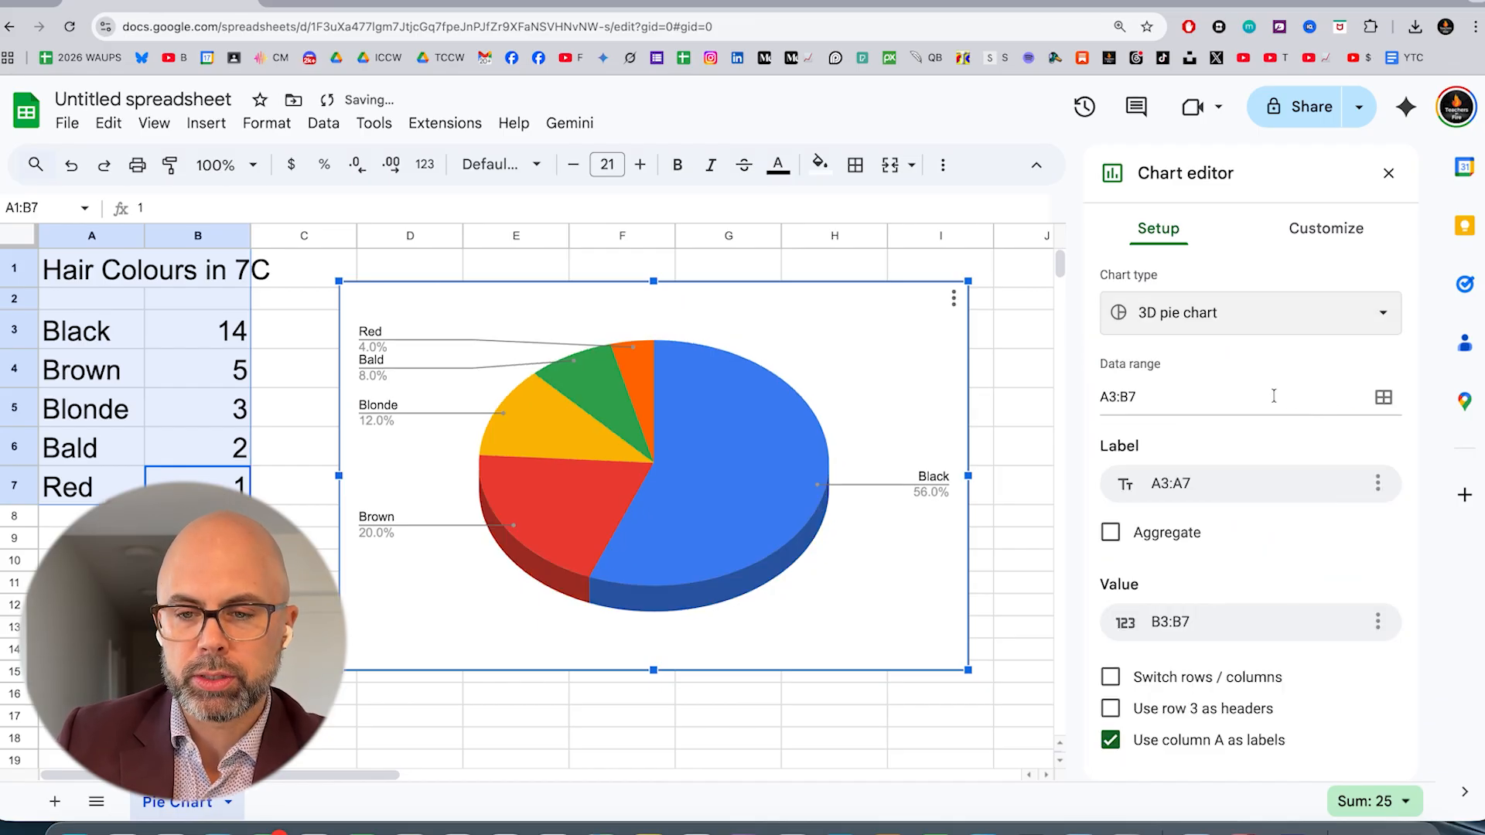
Customize the pie slices by colouring the Black slice black
{"action": "left_click", "coordinate": [1327, 237]}
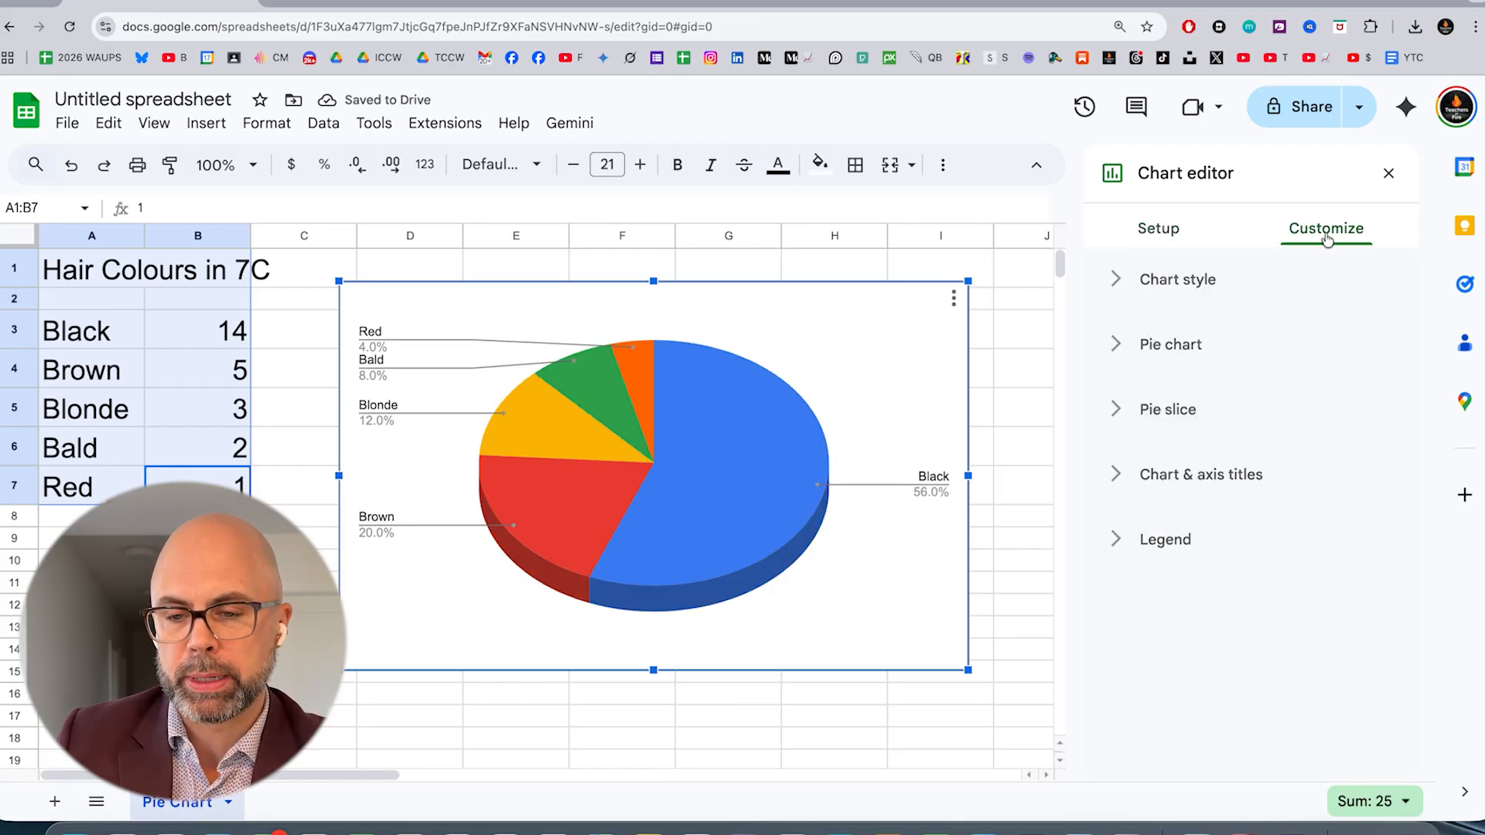
{"action": "left_click", "coordinate": [1120, 410]}
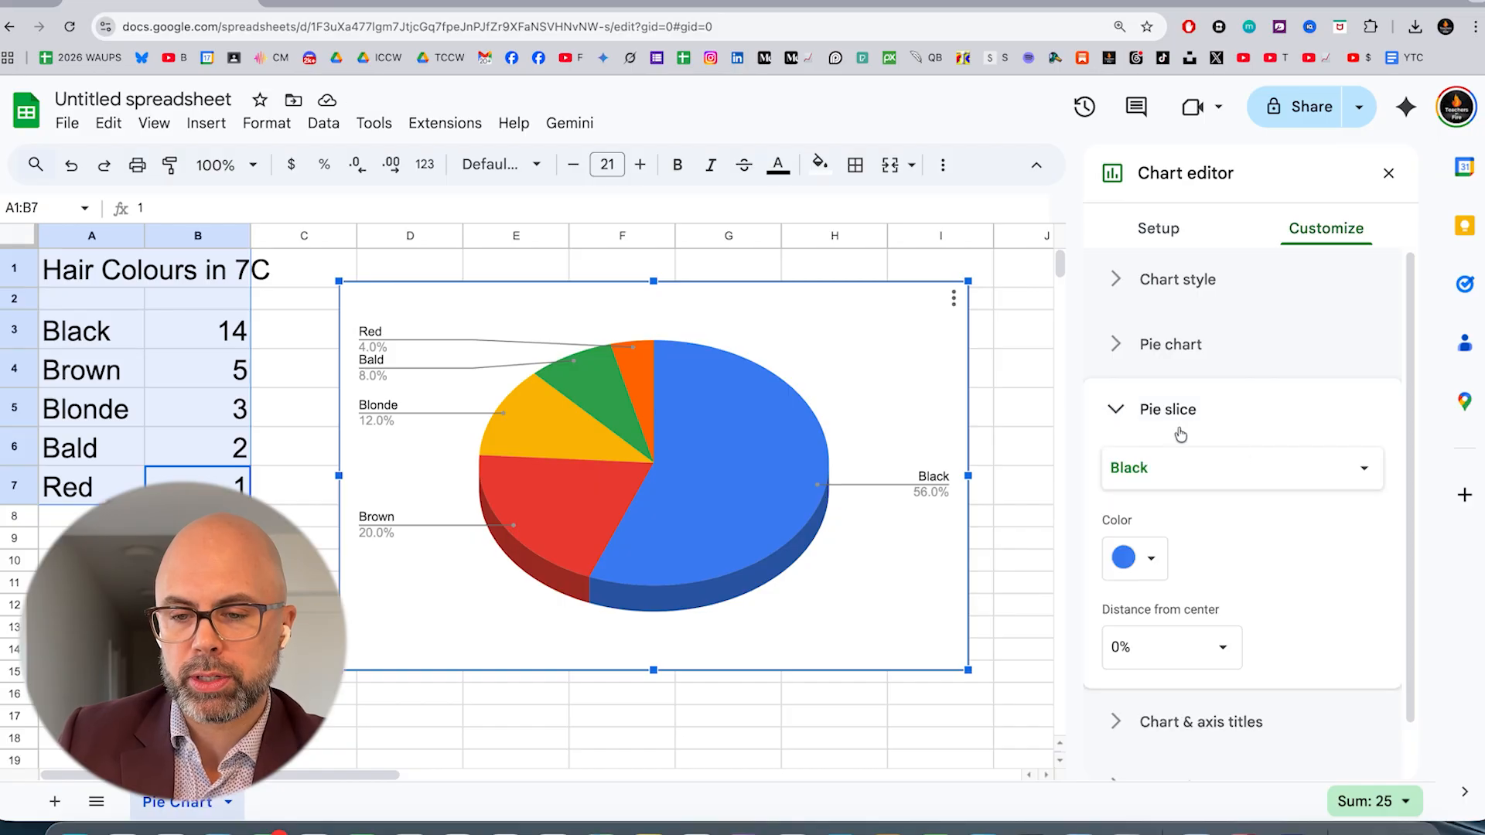
{"action": "left_click", "coordinate": [1268, 473]}
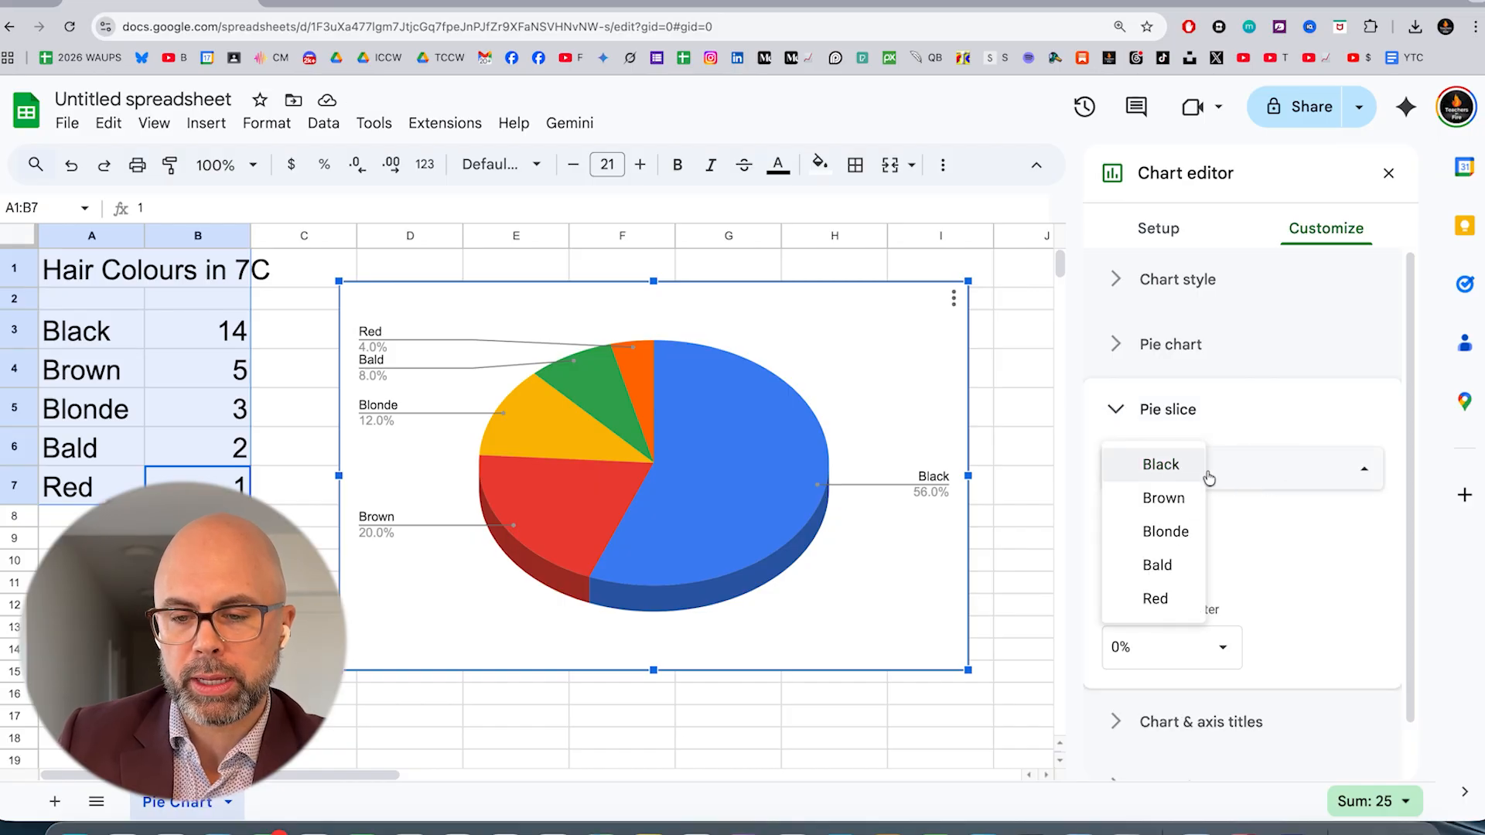
{"action": "left_click", "coordinate": [1332, 567]}
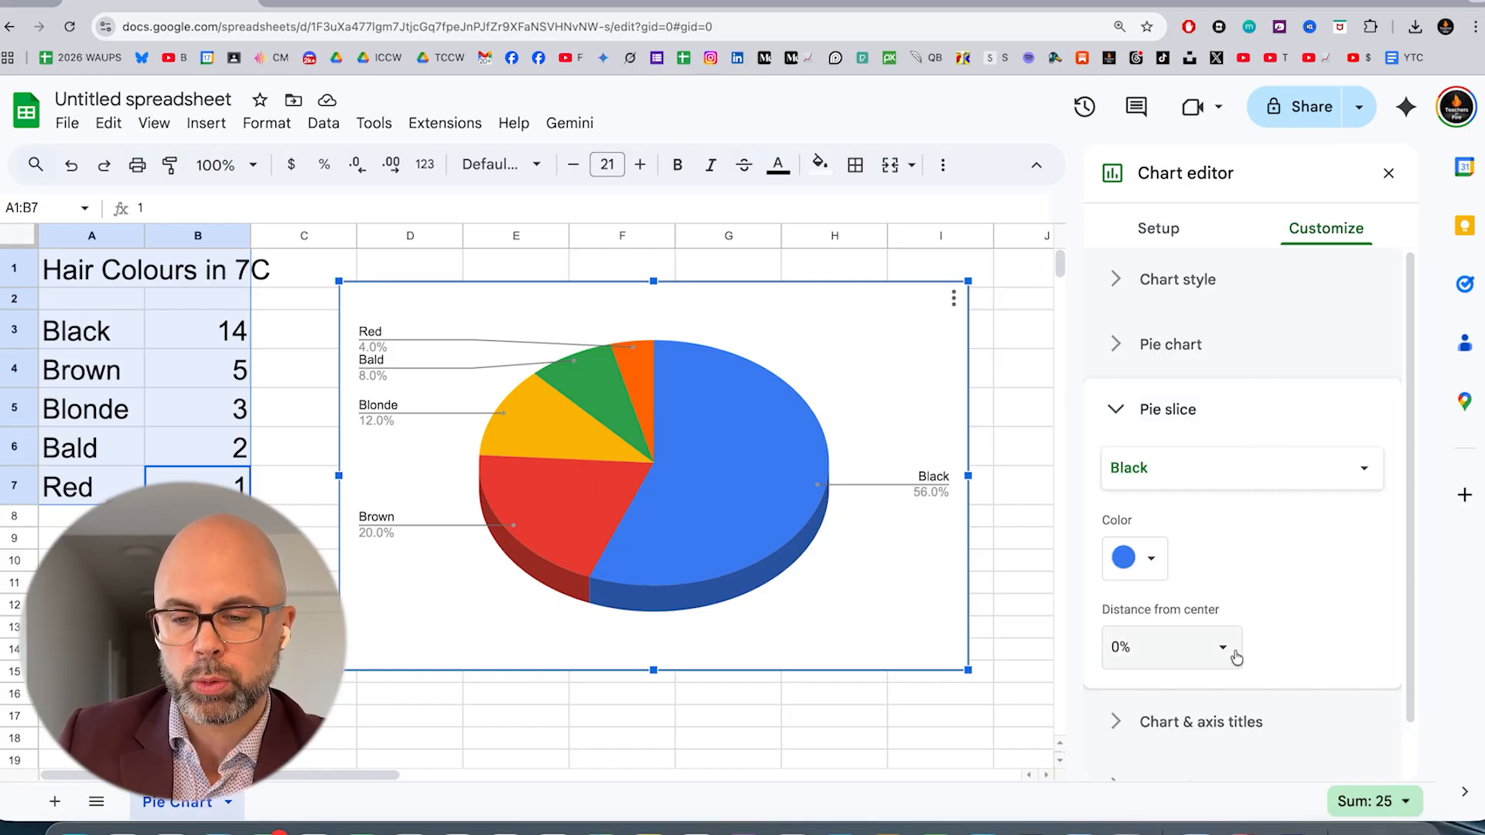
{"action": "left_click", "coordinate": [1143, 560]}
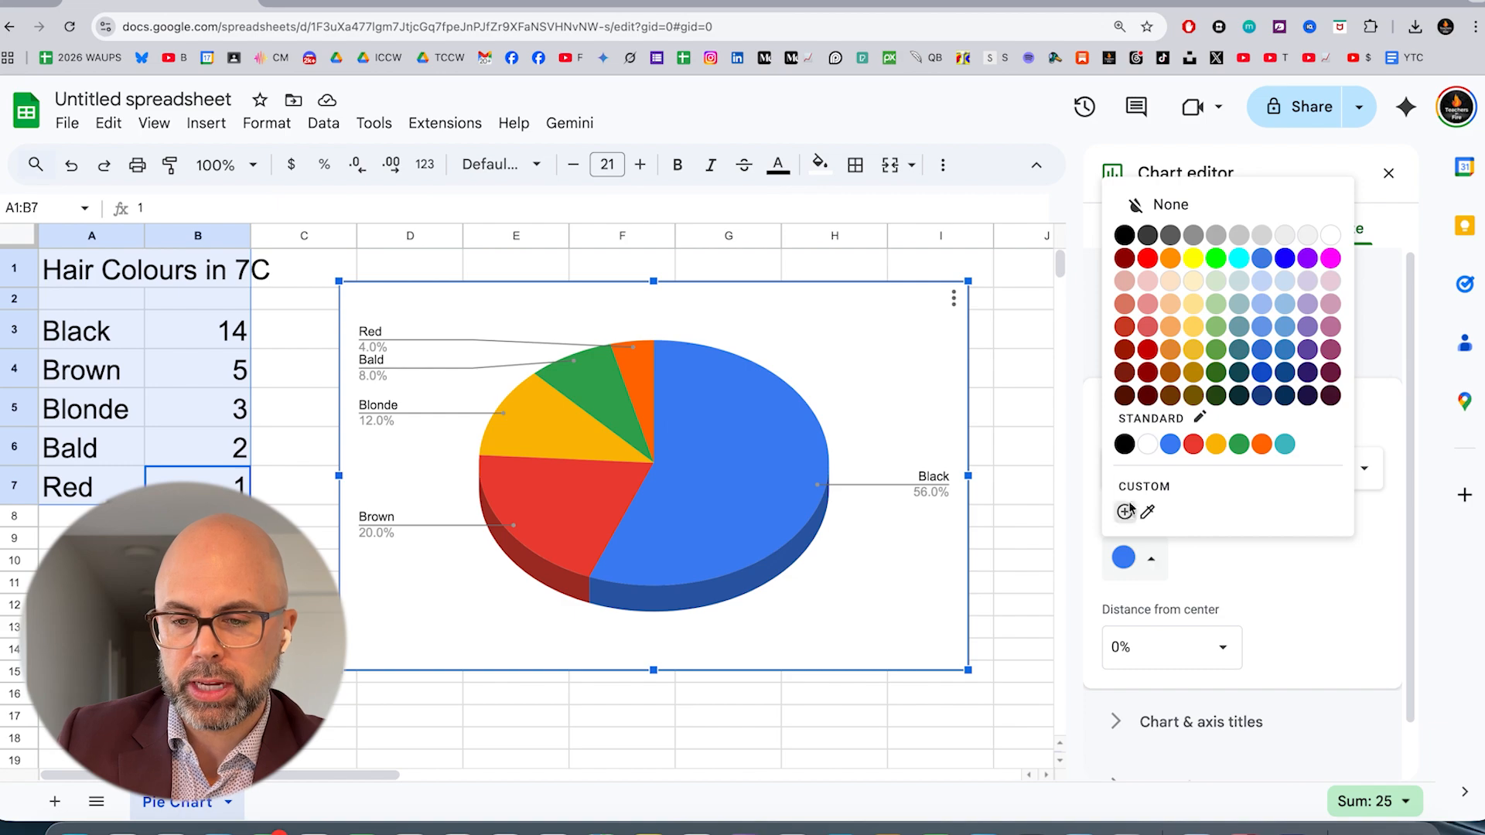
{"action": "left_click", "coordinate": [1124, 236]}
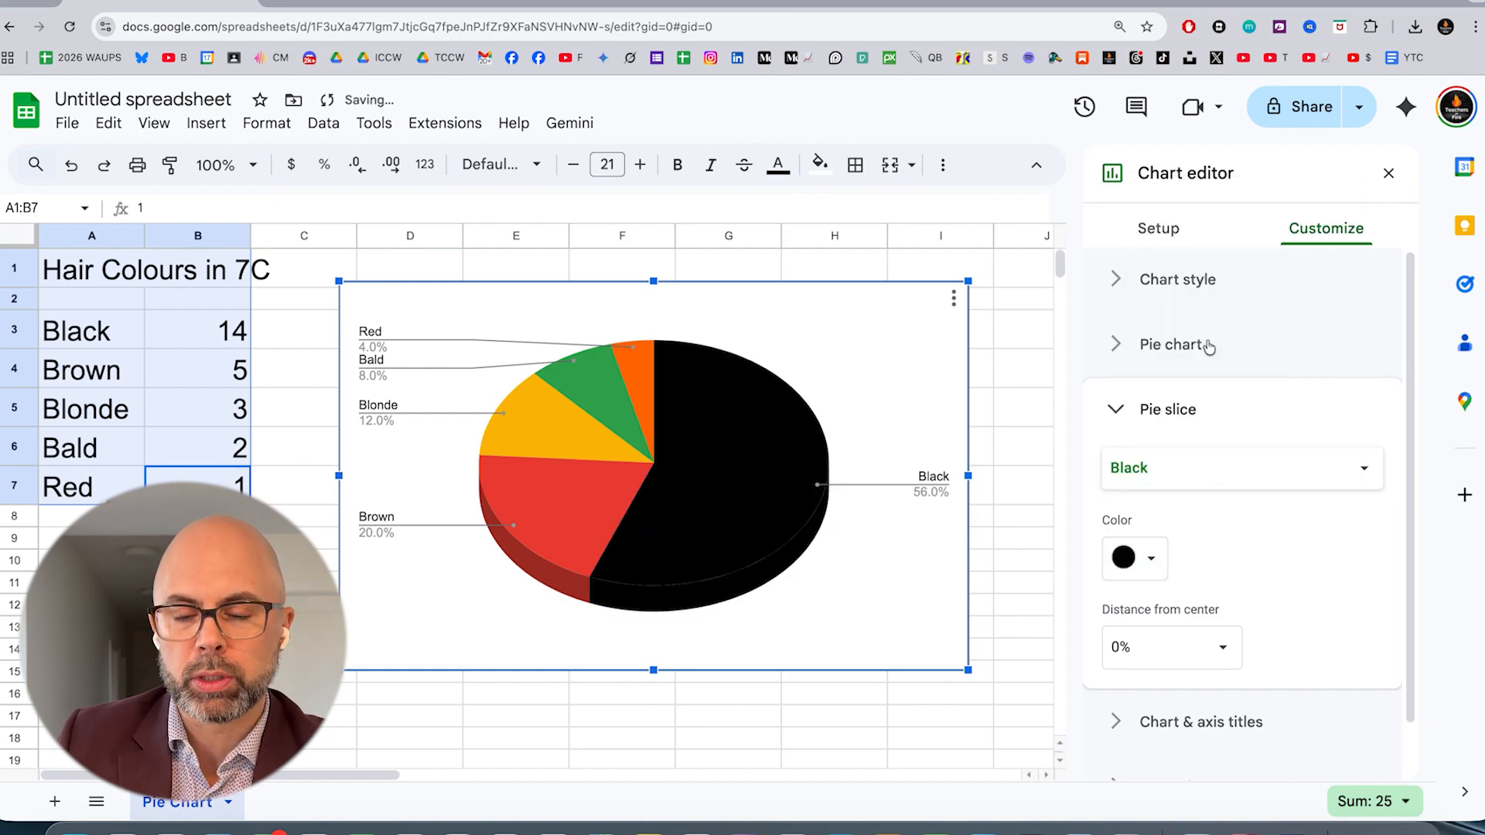
Change the Brown slice's colour to a dark brown
{"action": "left_click", "coordinate": [1259, 473]}
{"action": "left_click", "coordinate": [1160, 497]}
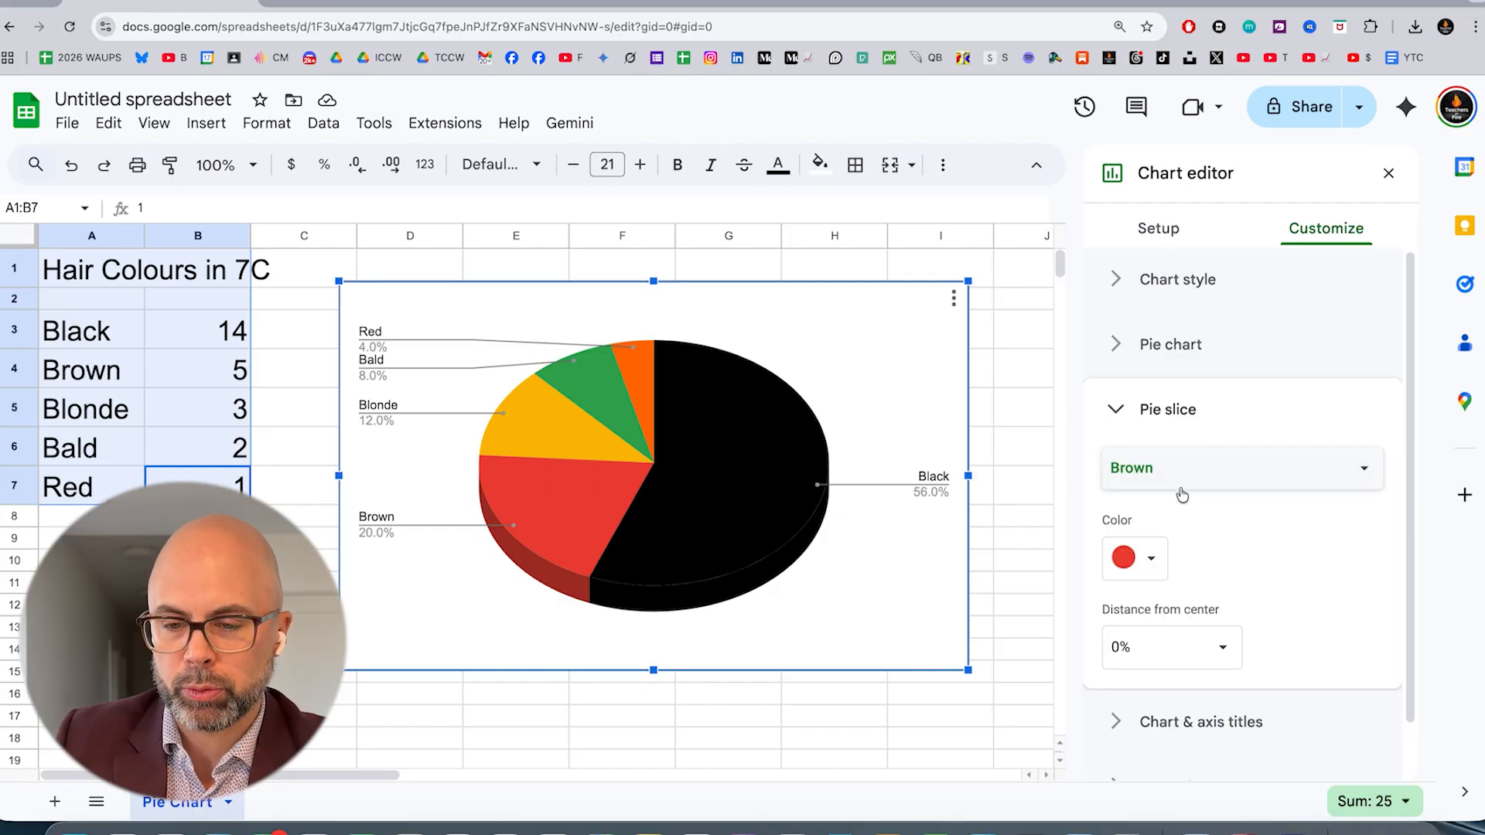
{"action": "left_click", "coordinate": [1151, 556]}
{"action": "left_click", "coordinate": [1196, 401]}
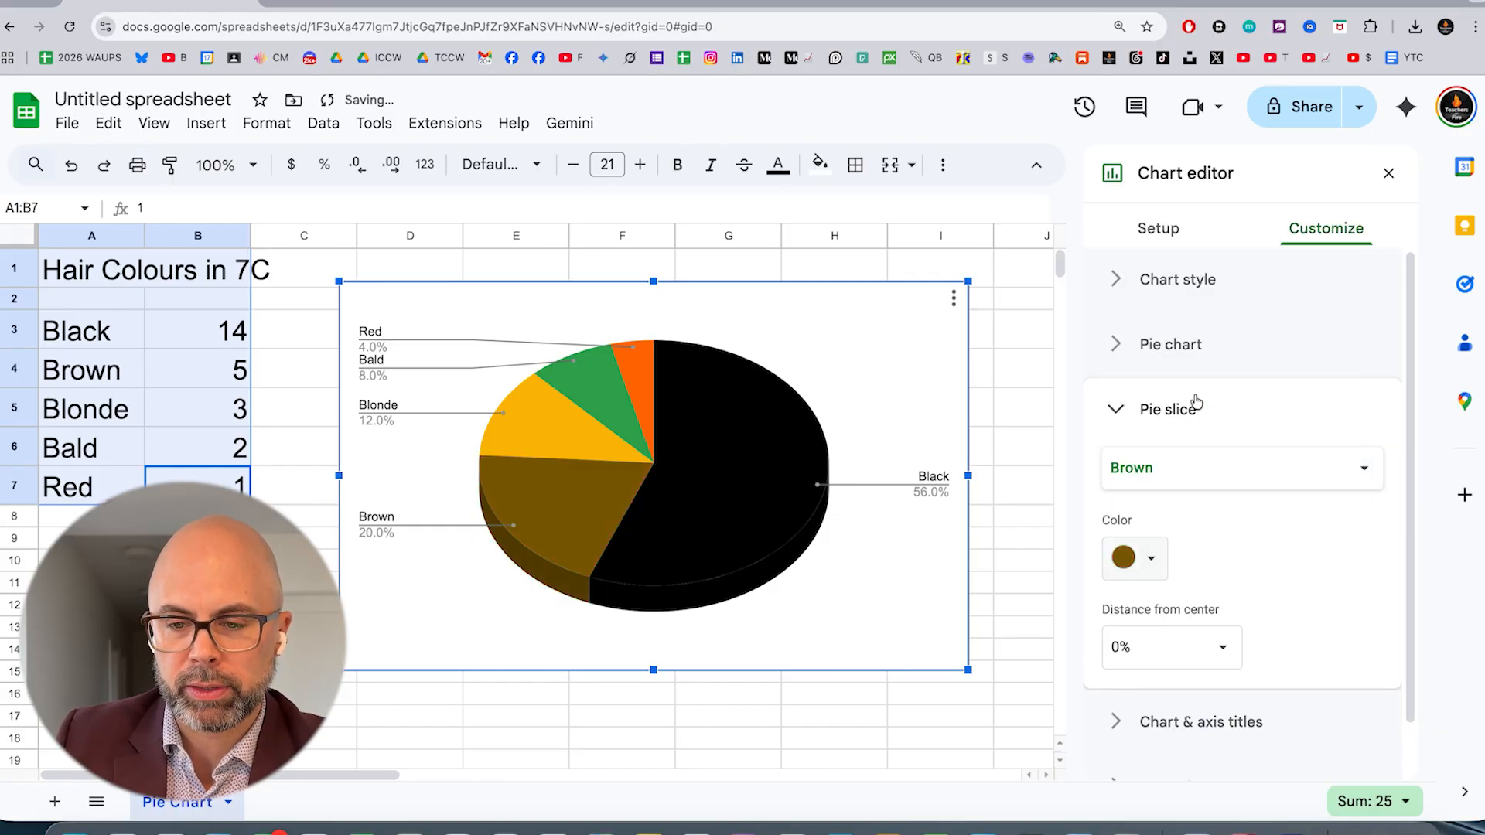
Colour the Blonde slice pale yellow and the Bald slice light blue
{"action": "left_click", "coordinate": [1214, 475]}
{"action": "left_click", "coordinate": [1183, 528]}
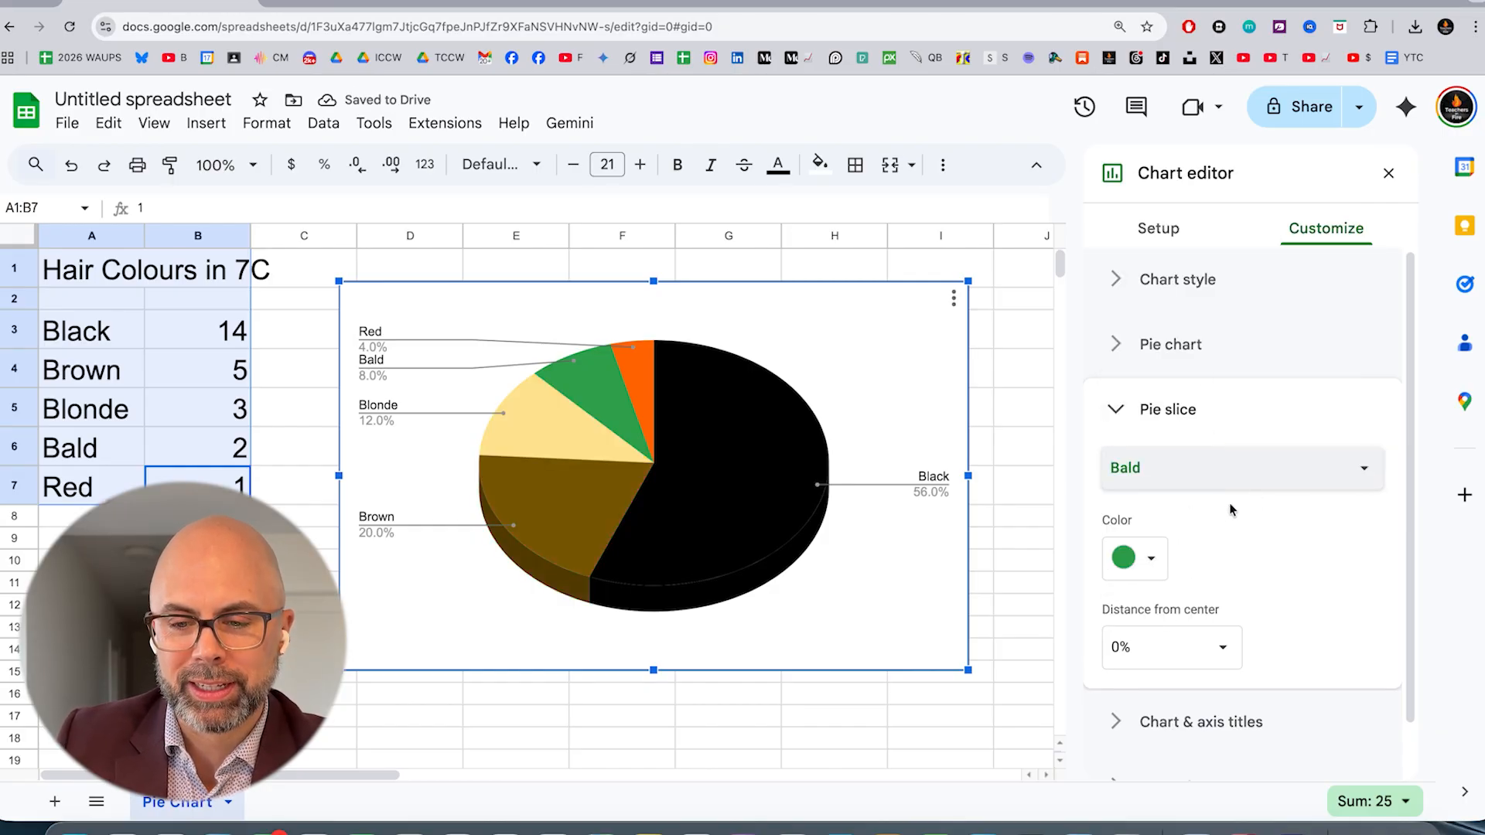
{"action": "left_click", "coordinate": [1151, 557]}
{"action": "left_click", "coordinate": [1283, 298]}
Colour the Red slice orange and close the chart editor
{"action": "left_click", "coordinate": [1160, 468]}
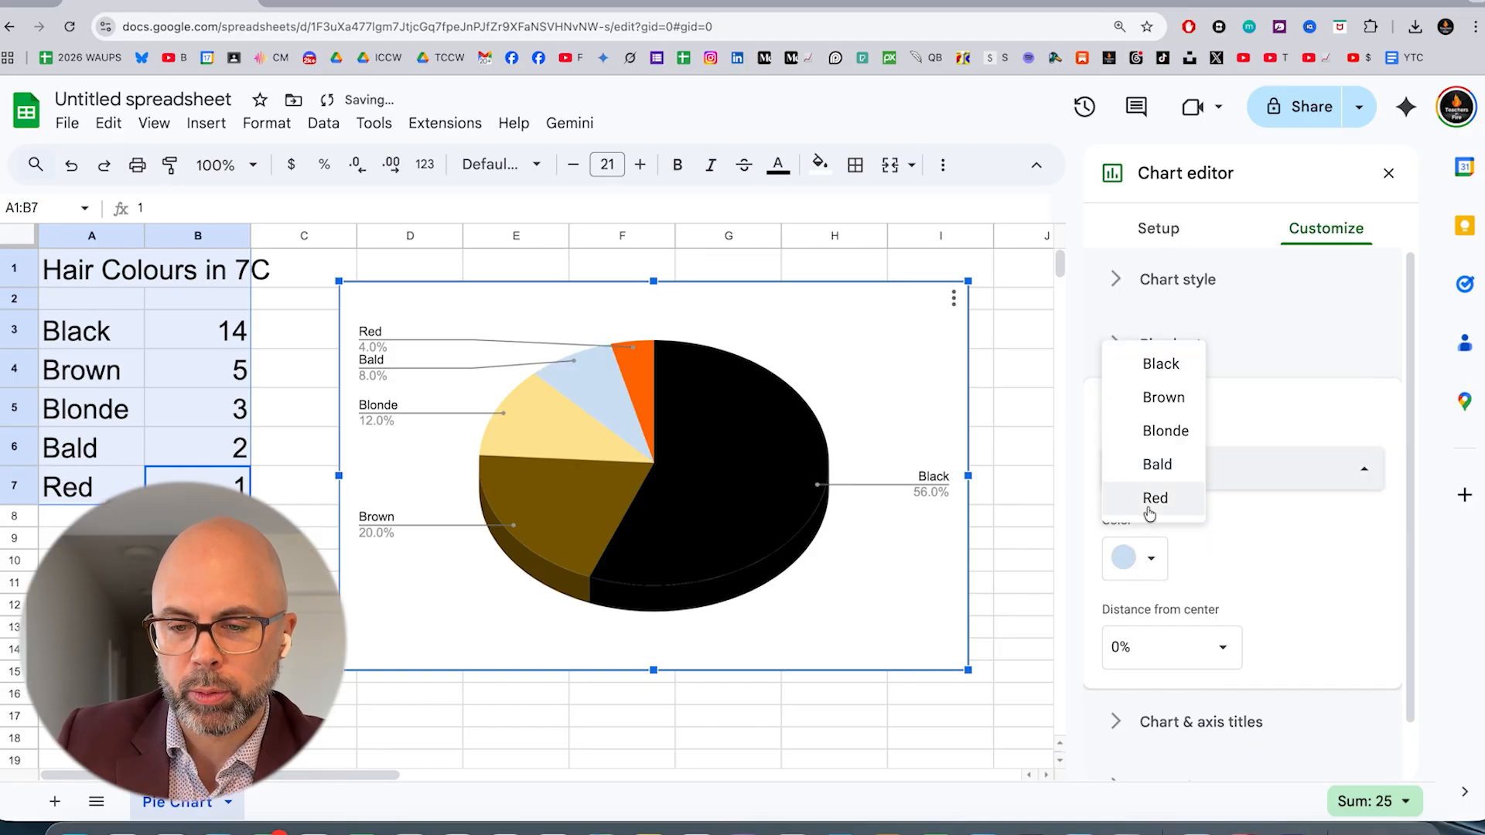
{"action": "left_click", "coordinate": [1155, 499]}
{"action": "left_click", "coordinate": [1151, 557]}
{"action": "left_click", "coordinate": [1175, 358]}
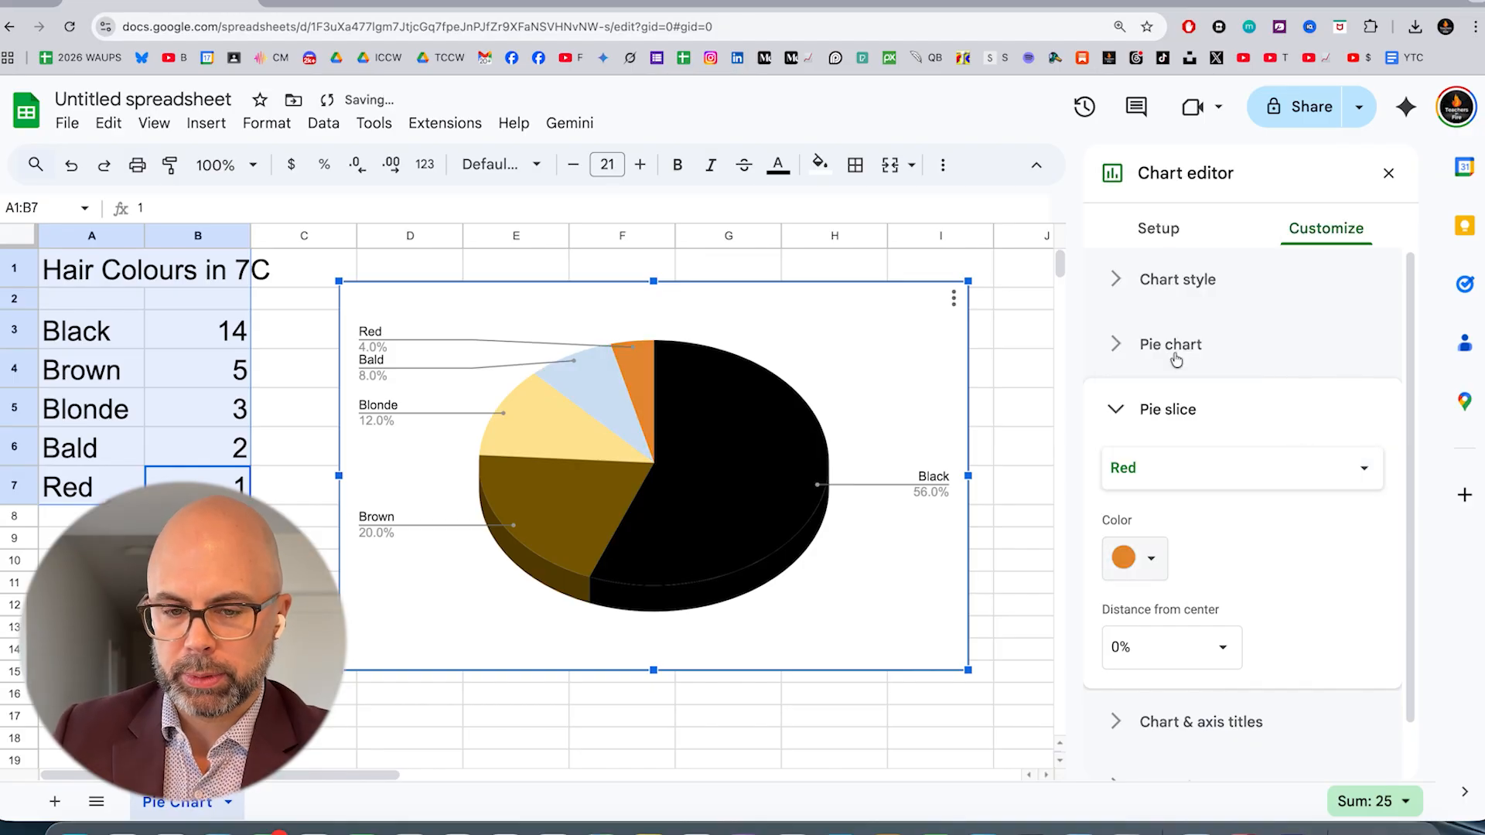
{"action": "left_click", "coordinate": [197, 616]}
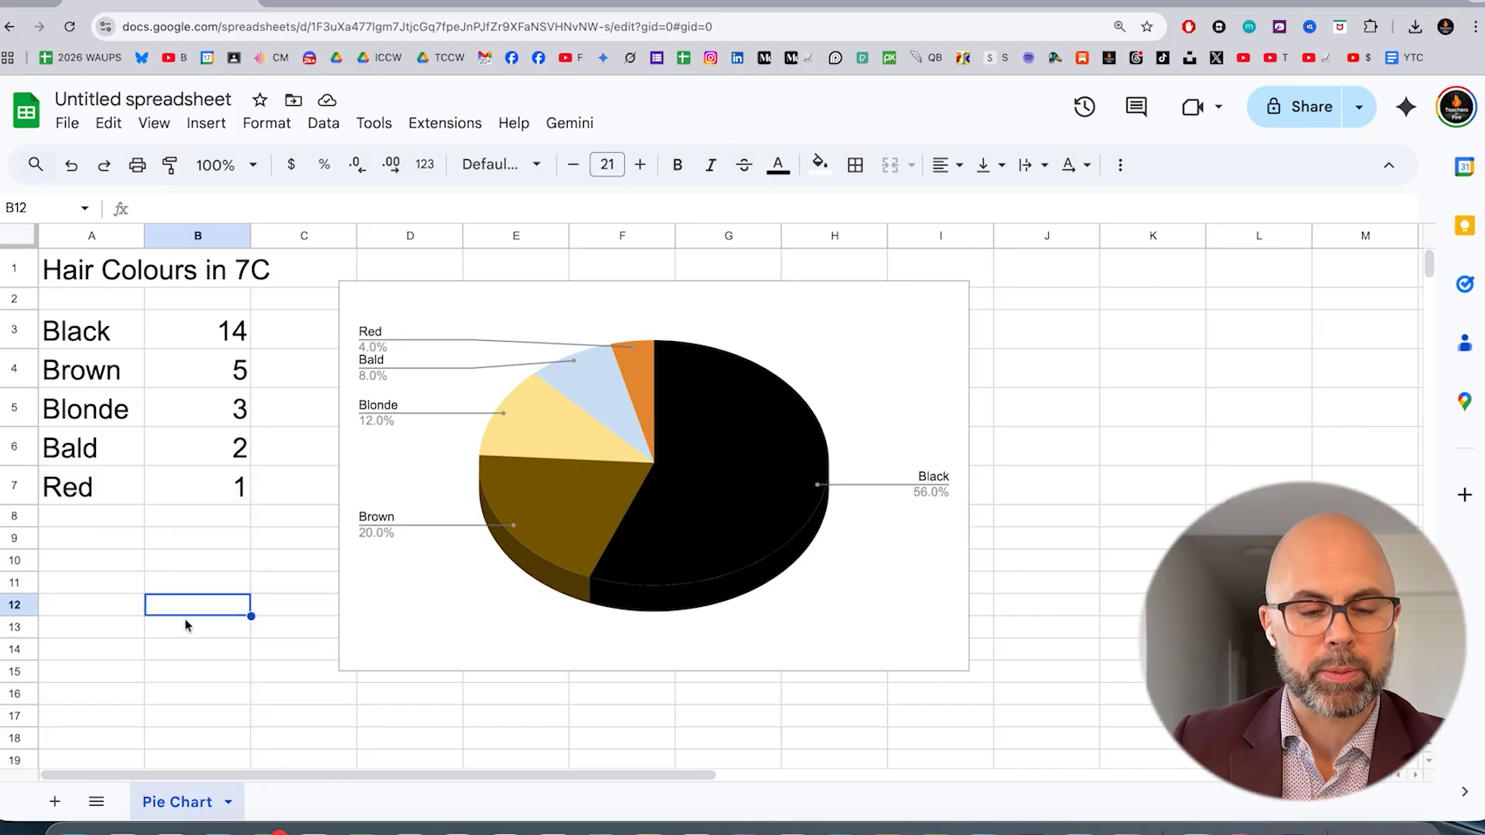
Add a new sheet and rename it Bar Graph
{"action": "left_click", "coordinate": [51, 803]}
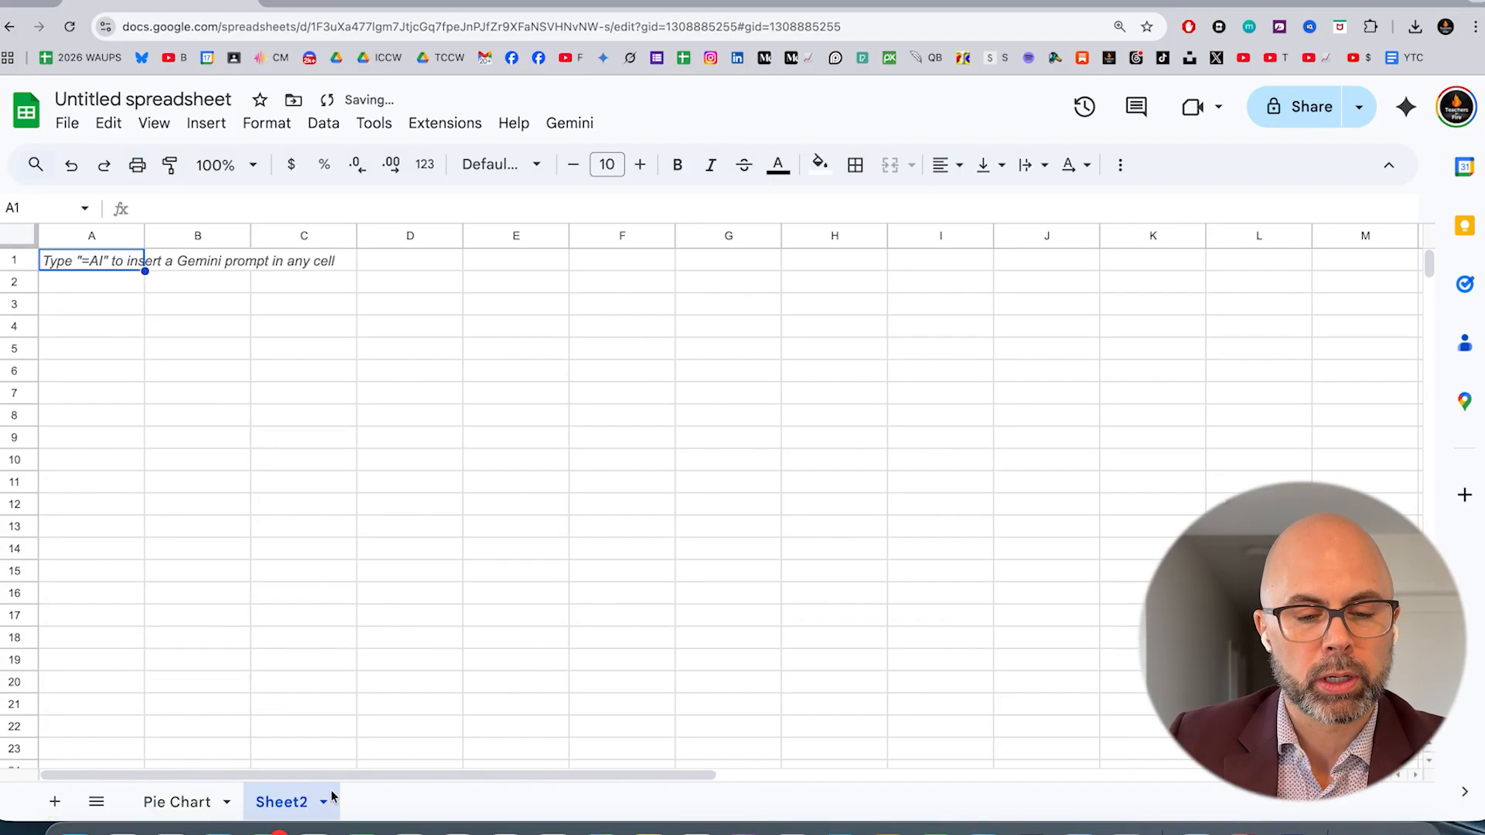
{"action": "left_click", "coordinate": [327, 807]}
{"action": "left_click", "coordinate": [313, 541]}
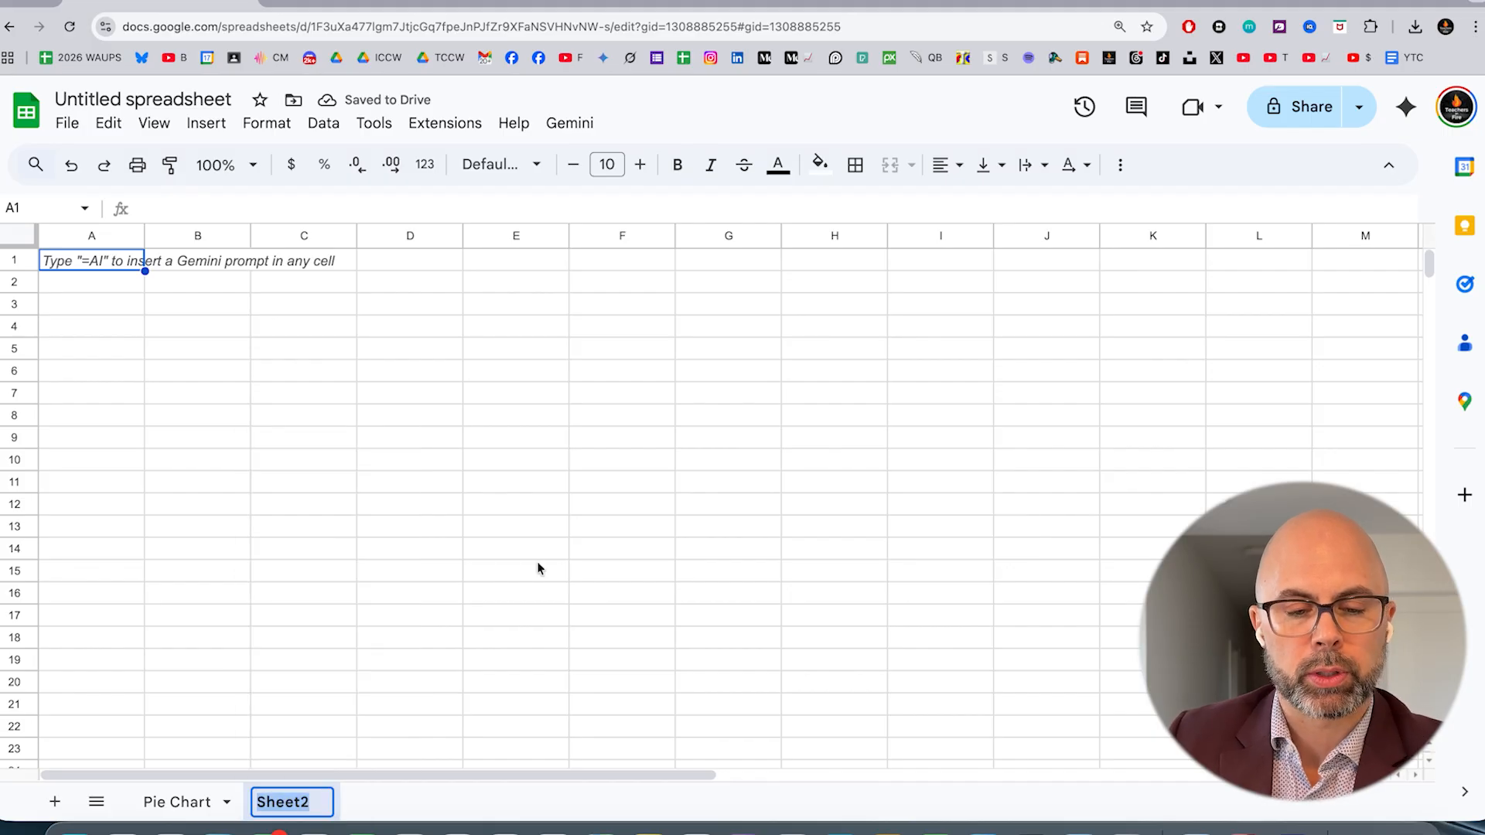
{"action": "type", "text": "Bar C"}
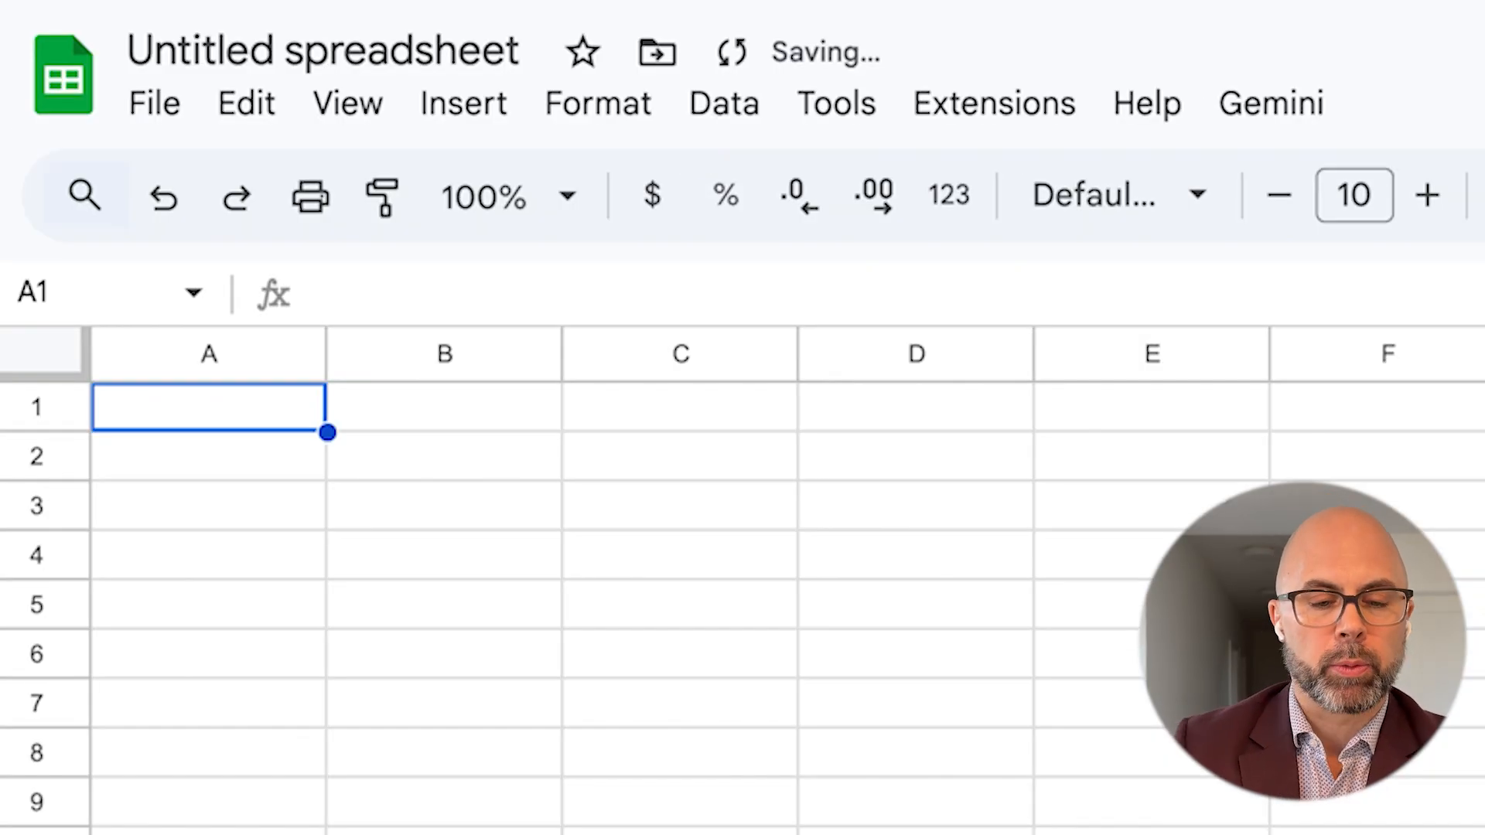
Rename the spreadsheet file as "How to Make Pie Charts and Bar Graphs in Google Sheets"
{"action": "left_click", "coordinate": [337, 51]}
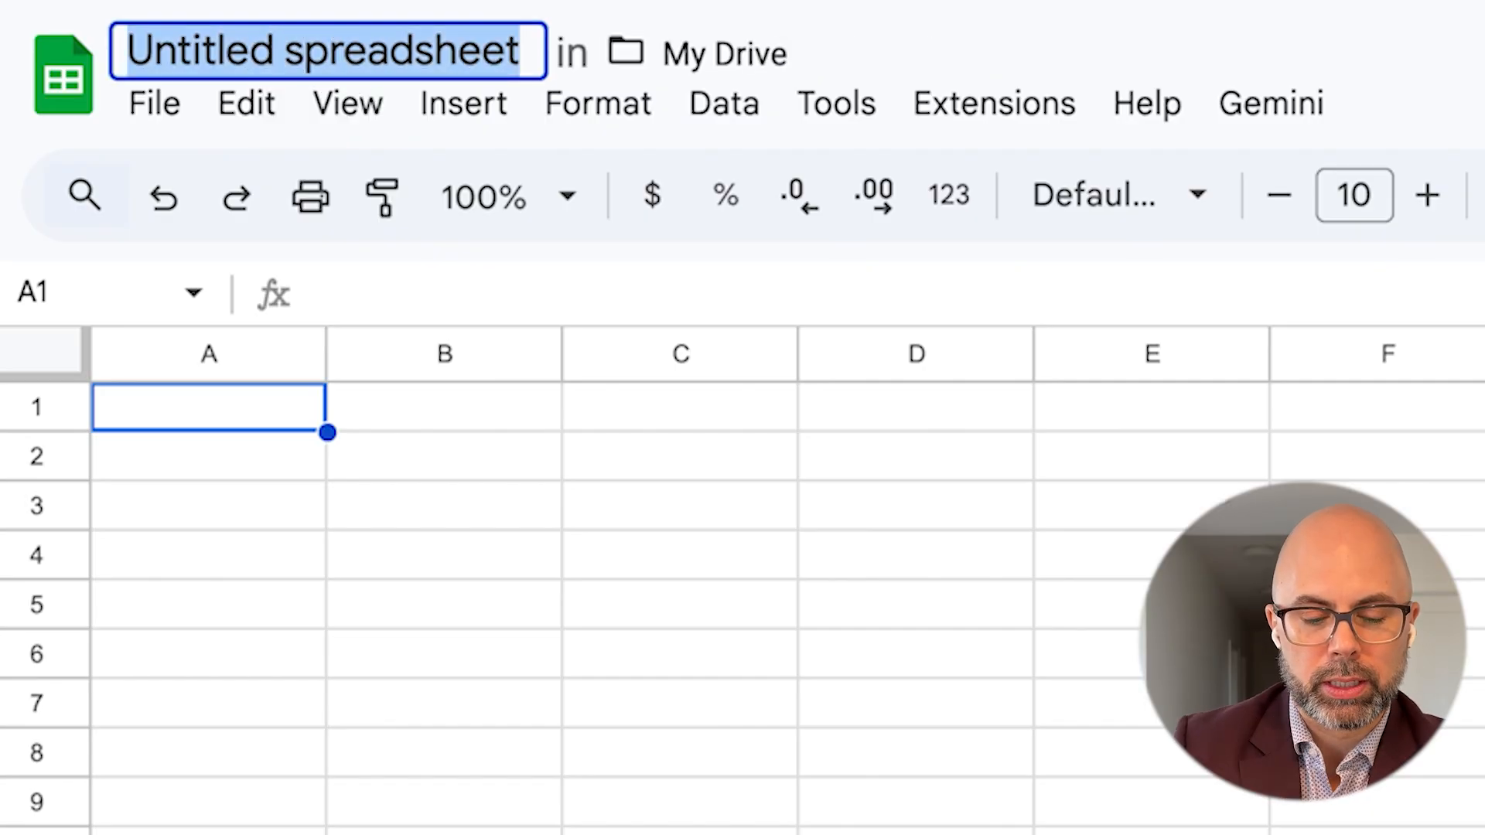
{"action": "type", "text": "How to "}
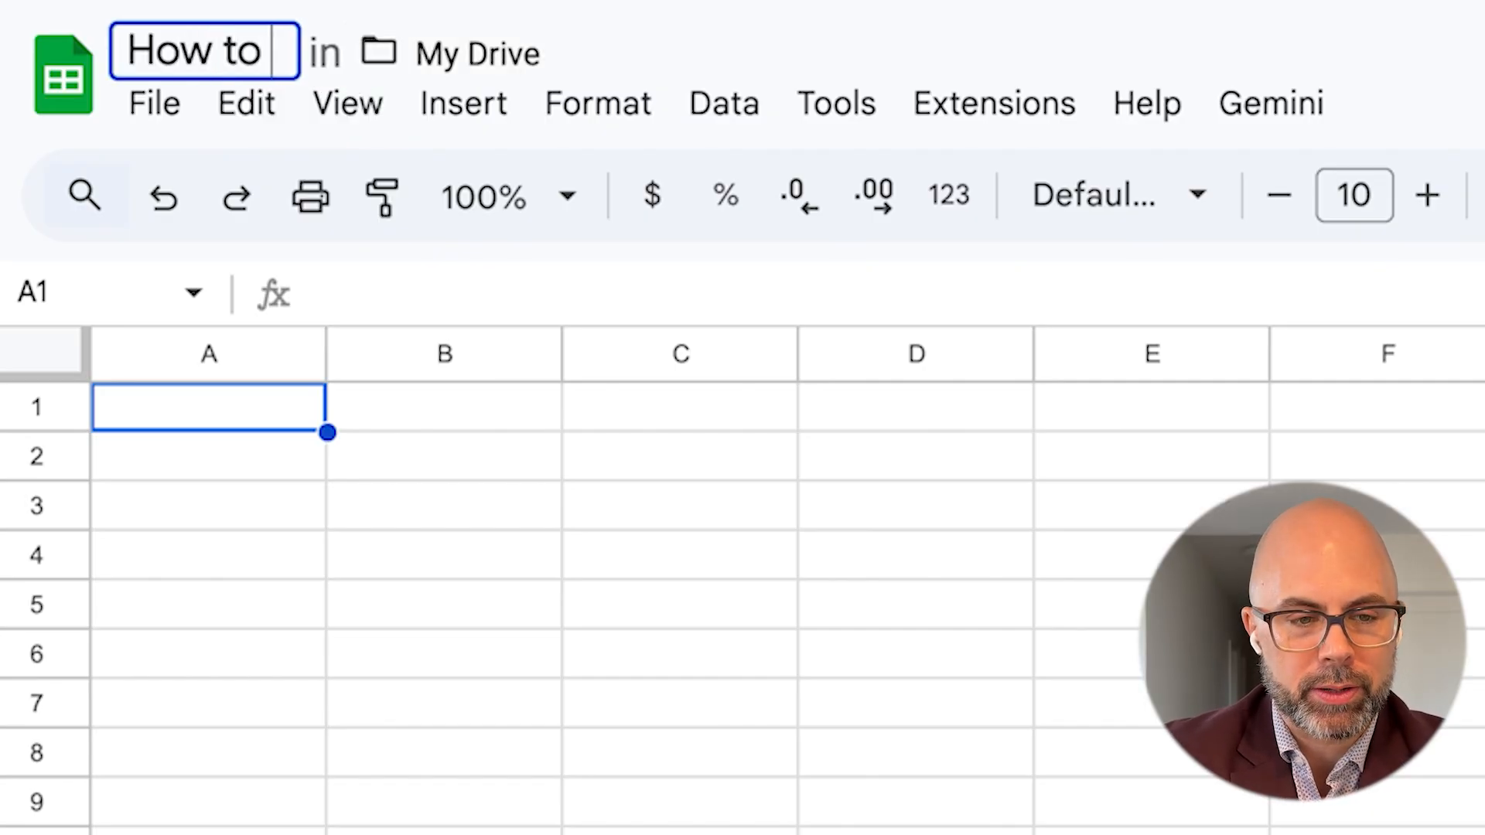
{"action": "type", "text": "Make Pie Charts an"}
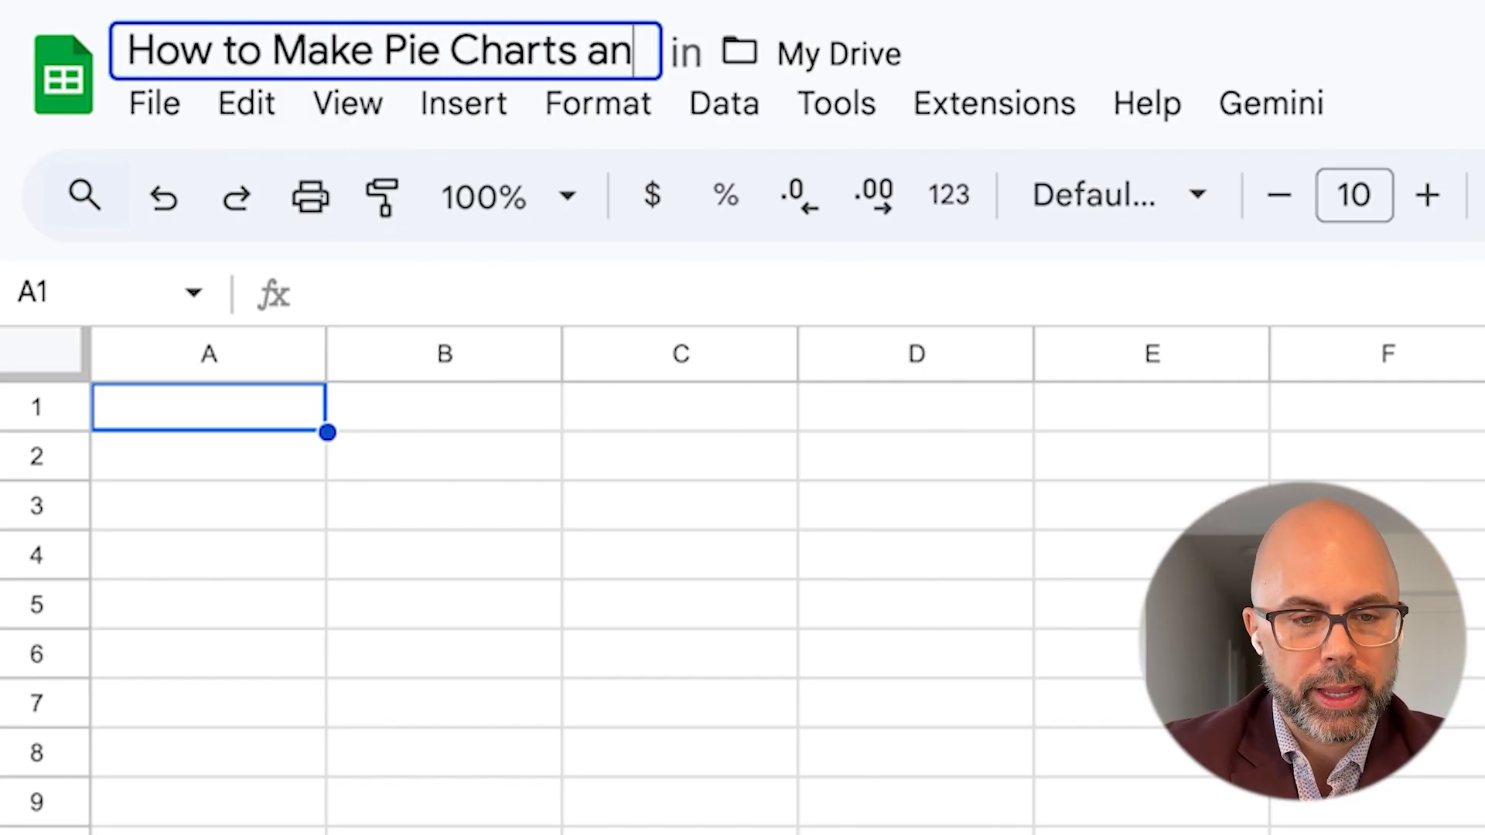
{"action": "type", "text": "d Bar Graphs in Goog"}
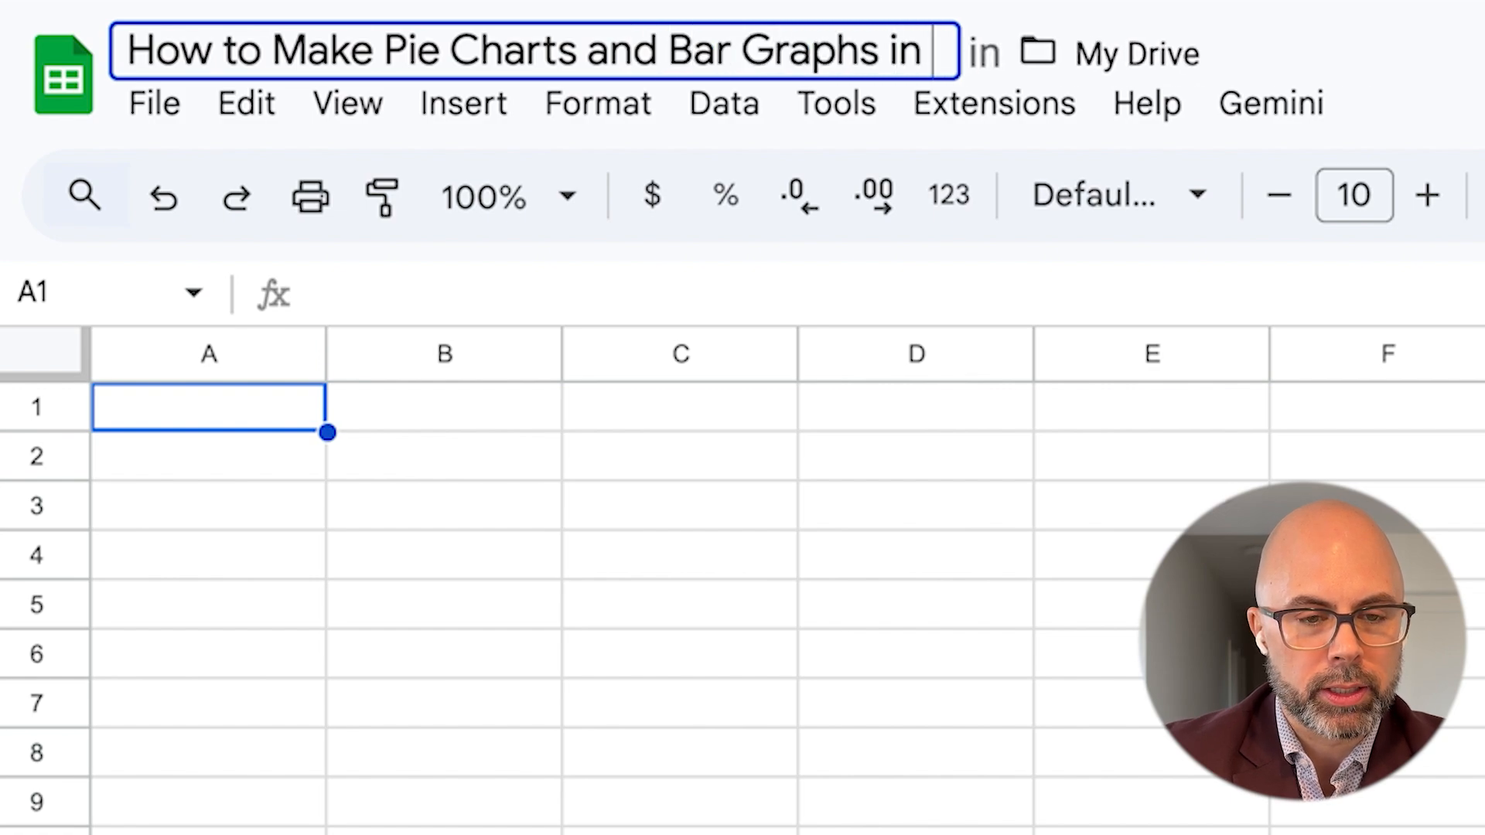
{"action": "type", "text": "le Sheets"}
{"action": "key", "text": "Return"}
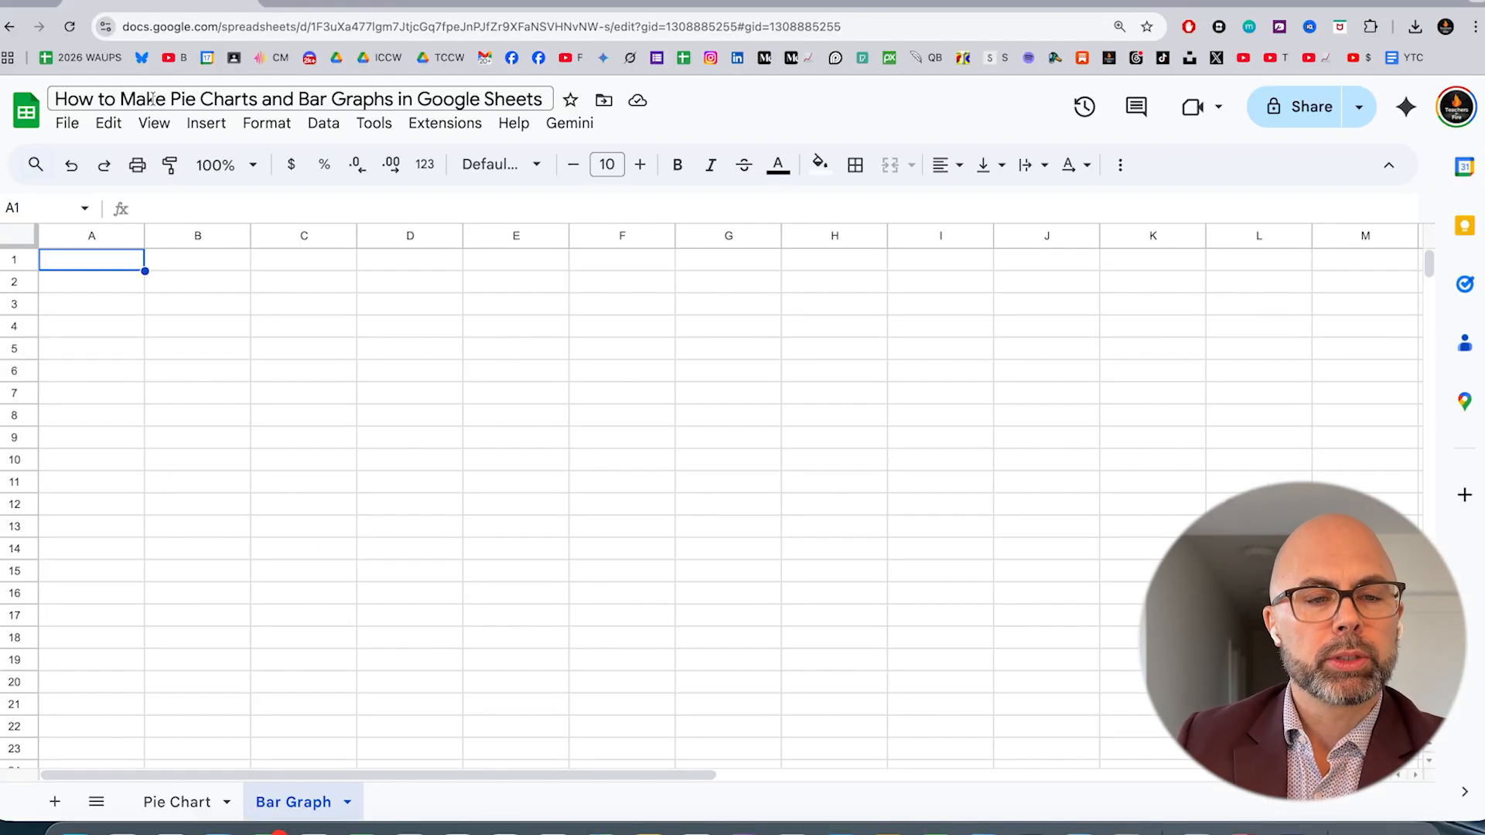
Set the font size of all cells in the Bar Graph sheet to 21
{"action": "left_click", "coordinate": [96, 289]}
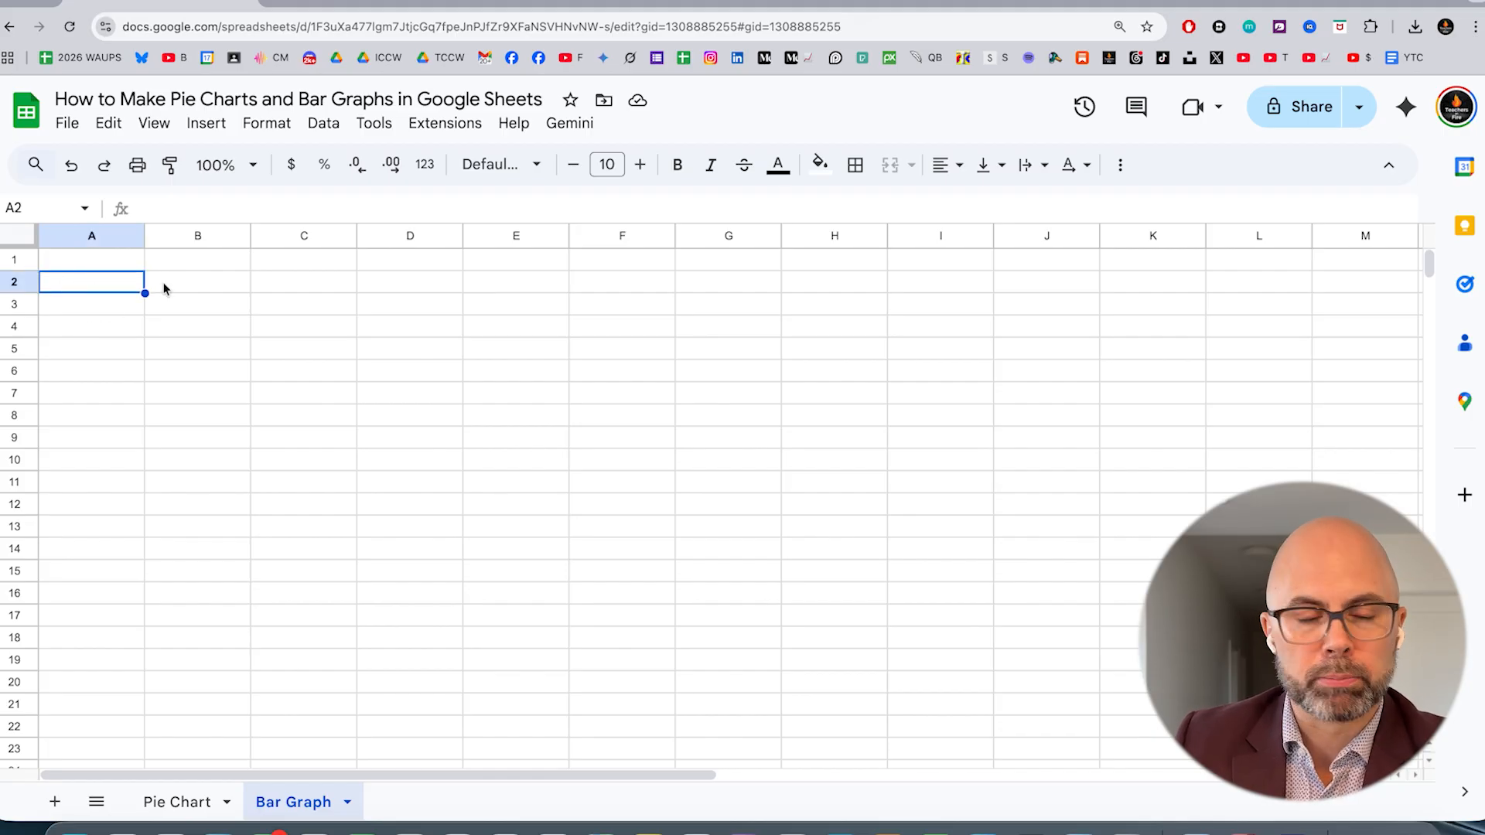
{"action": "left_click", "coordinate": [86, 262]}
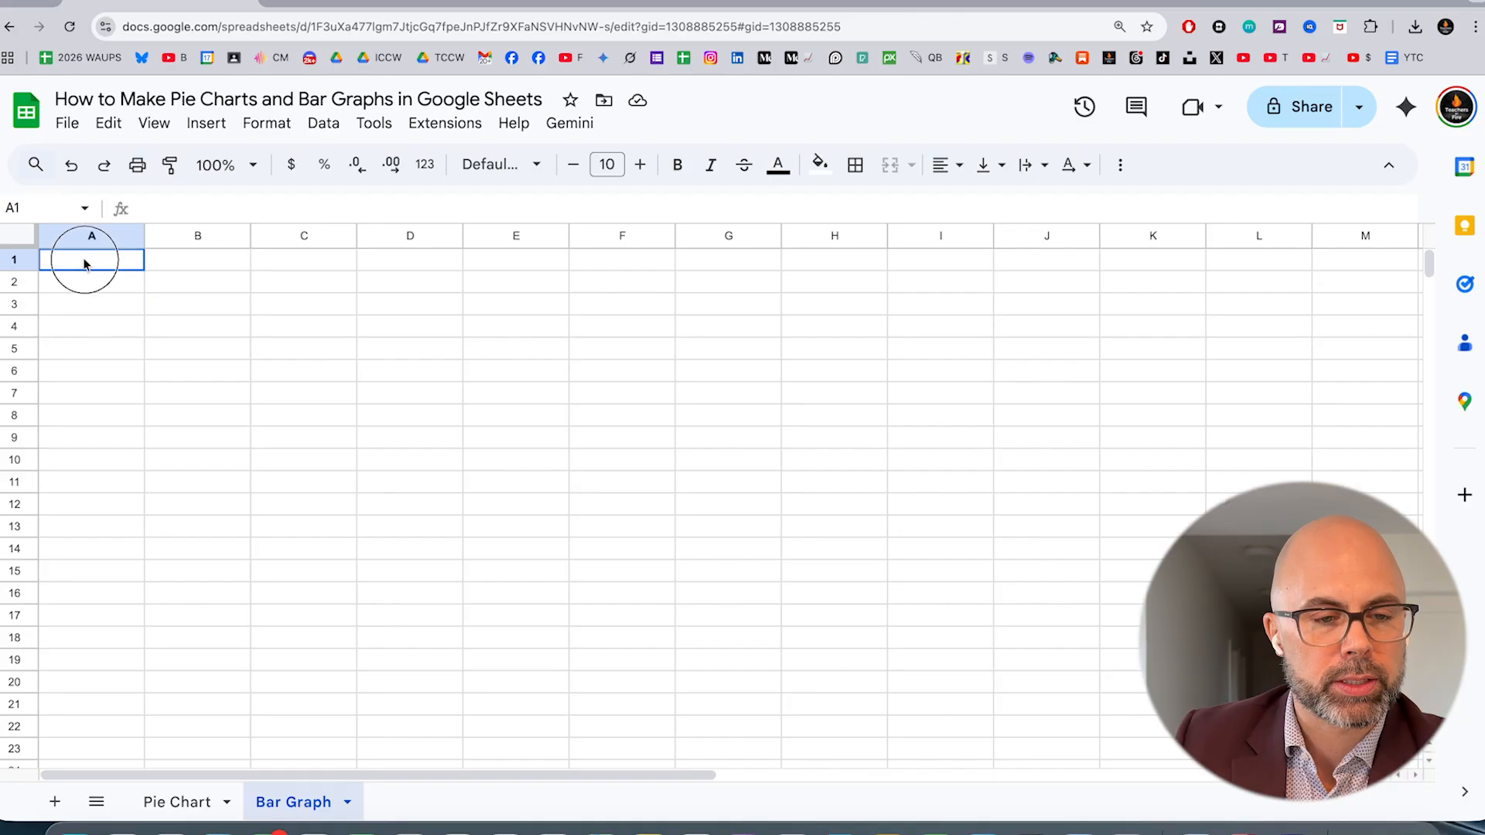
{"action": "key", "text": "ctrl+a"}
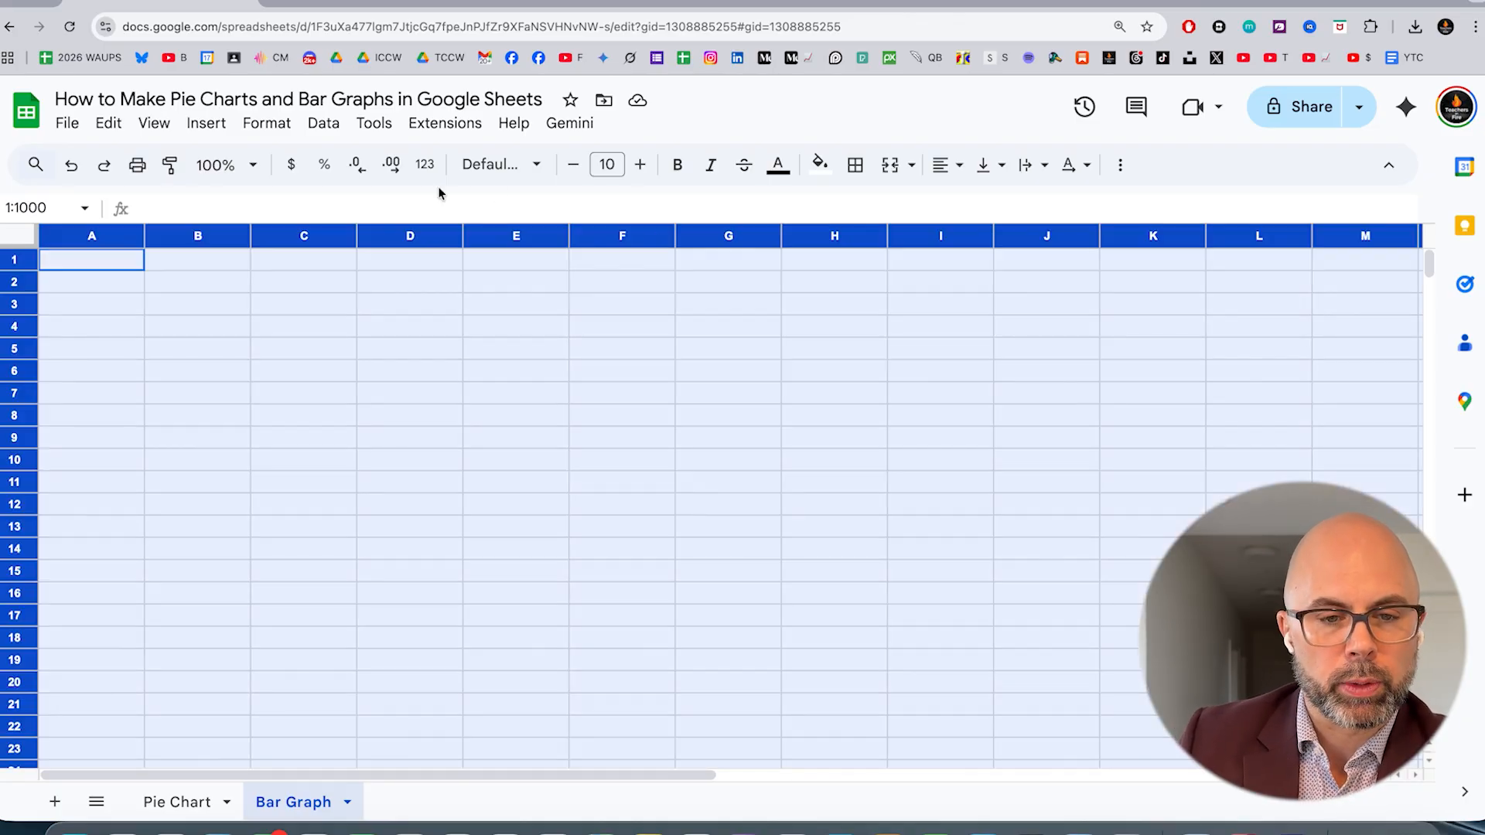
{"action": "left_click", "coordinate": [646, 168]}
{"action": "left_click", "coordinate": [646, 169]}
{"action": "left_click", "coordinate": [645, 169]}
{"action": "left_click", "coordinate": [646, 169]}
{"action": "left_click", "coordinate": [645, 168]}
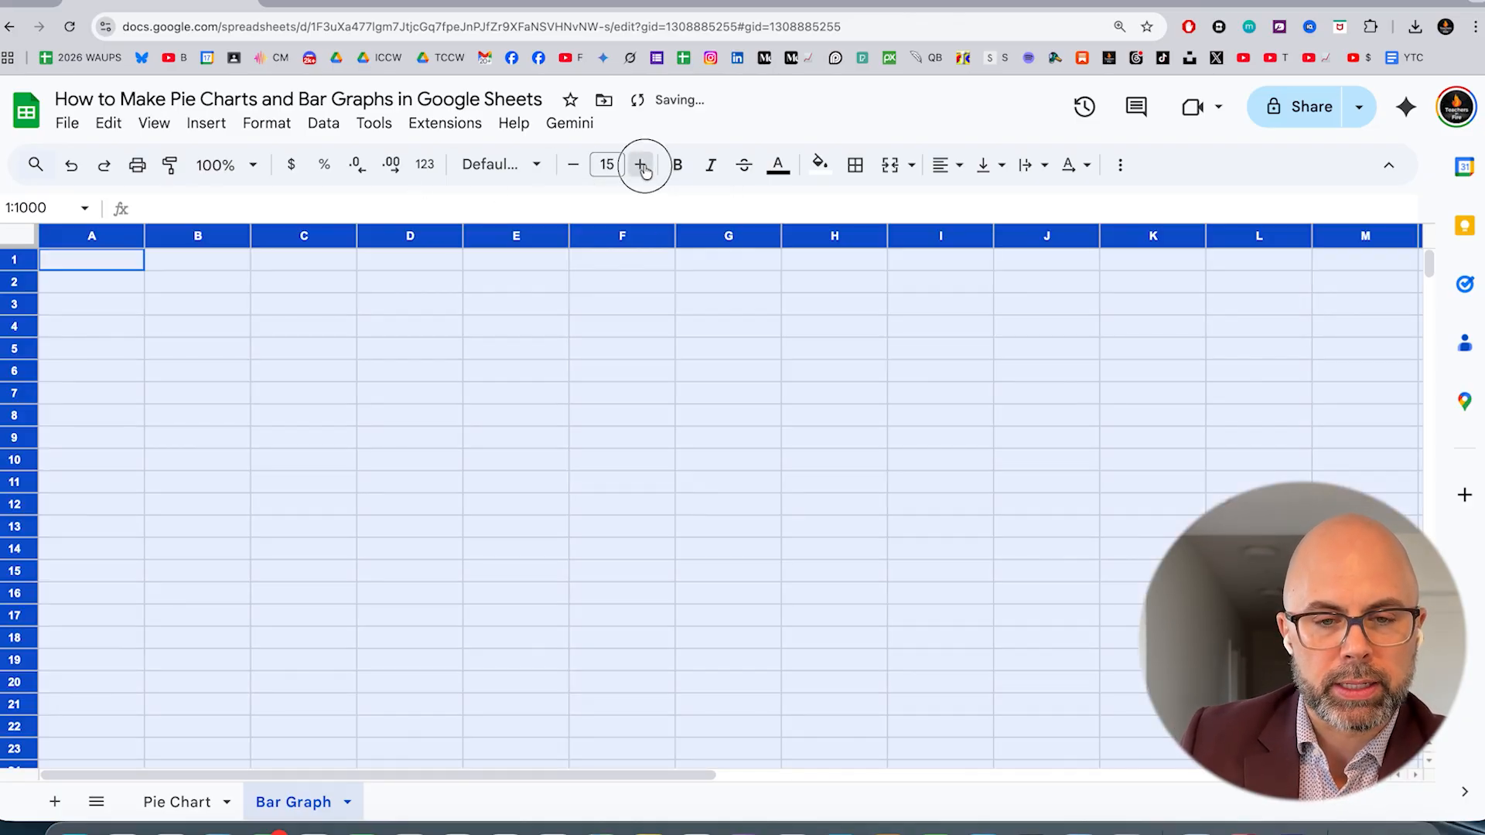
{"action": "left_click", "coordinate": [644, 169]}
{"action": "left_click", "coordinate": [645, 170]}
{"action": "left_click", "coordinate": [645, 170]}
Enter the title "Cups of Water Consumed in a Day" in cell A1
{"action": "left_click", "coordinate": [129, 332]}
{"action": "type", "text": "C"}
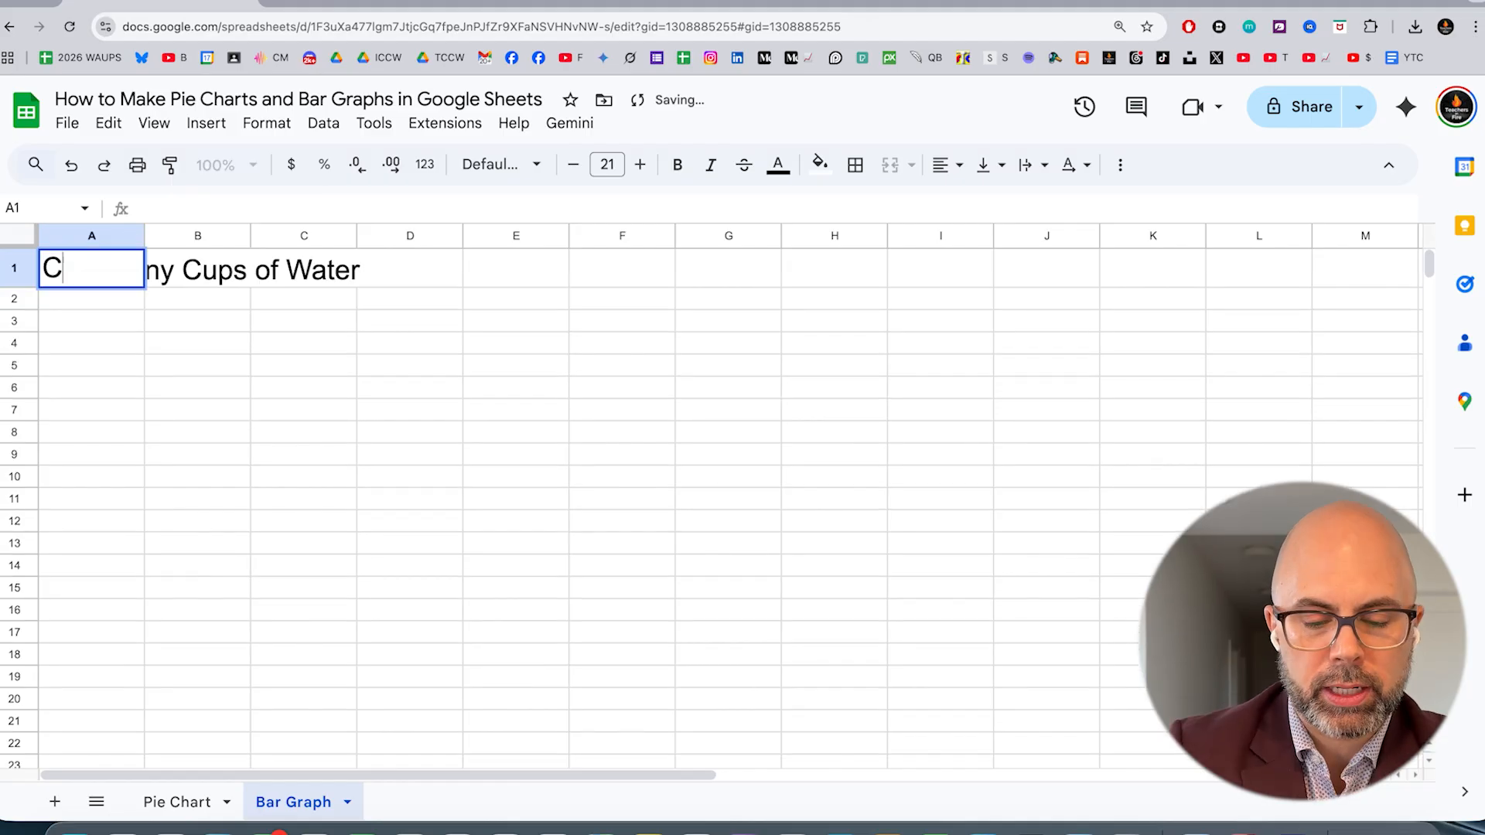
{"action": "type", "text": "ups of Water Consu"}
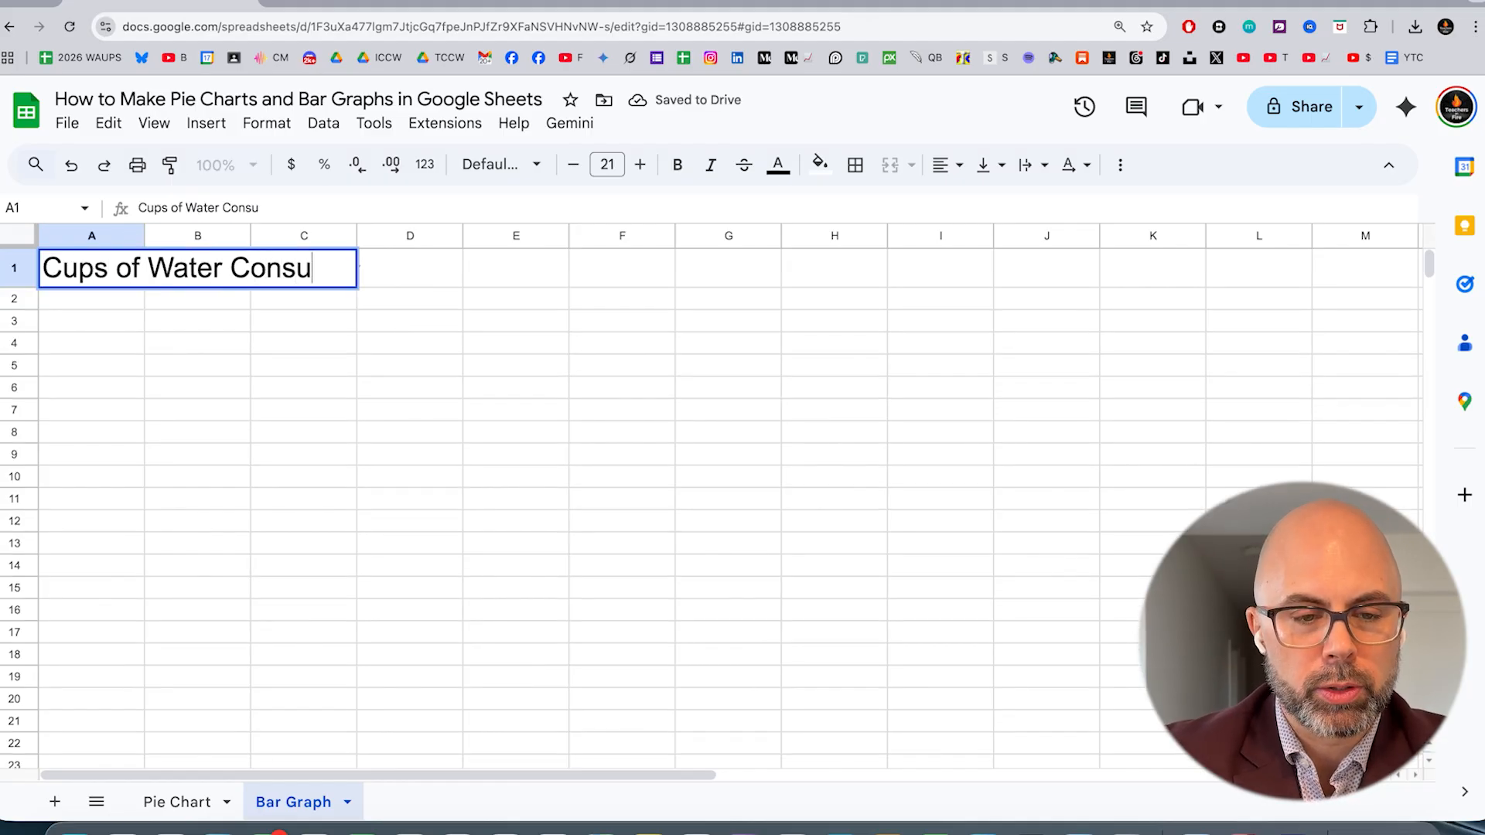
{"action": "type", "text": "med in a Day"}
{"action": "key", "text": "Return"}
Enter the five people's first names in alphabetical order in cells A4 to A8
{"action": "key", "text": "Down"}
{"action": "key", "text": "Down"}
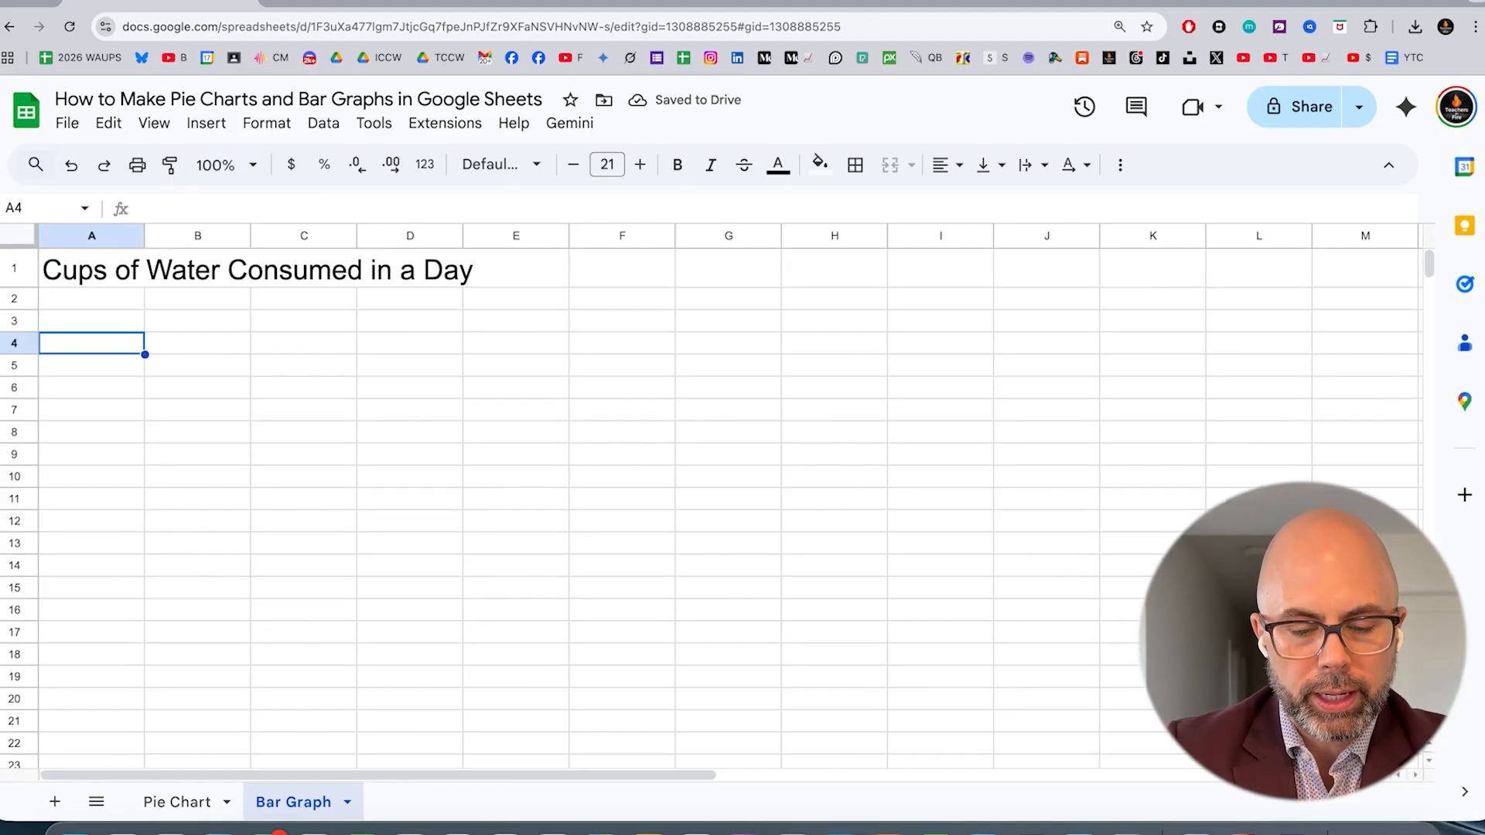
{"action": "type", "text": "A"}
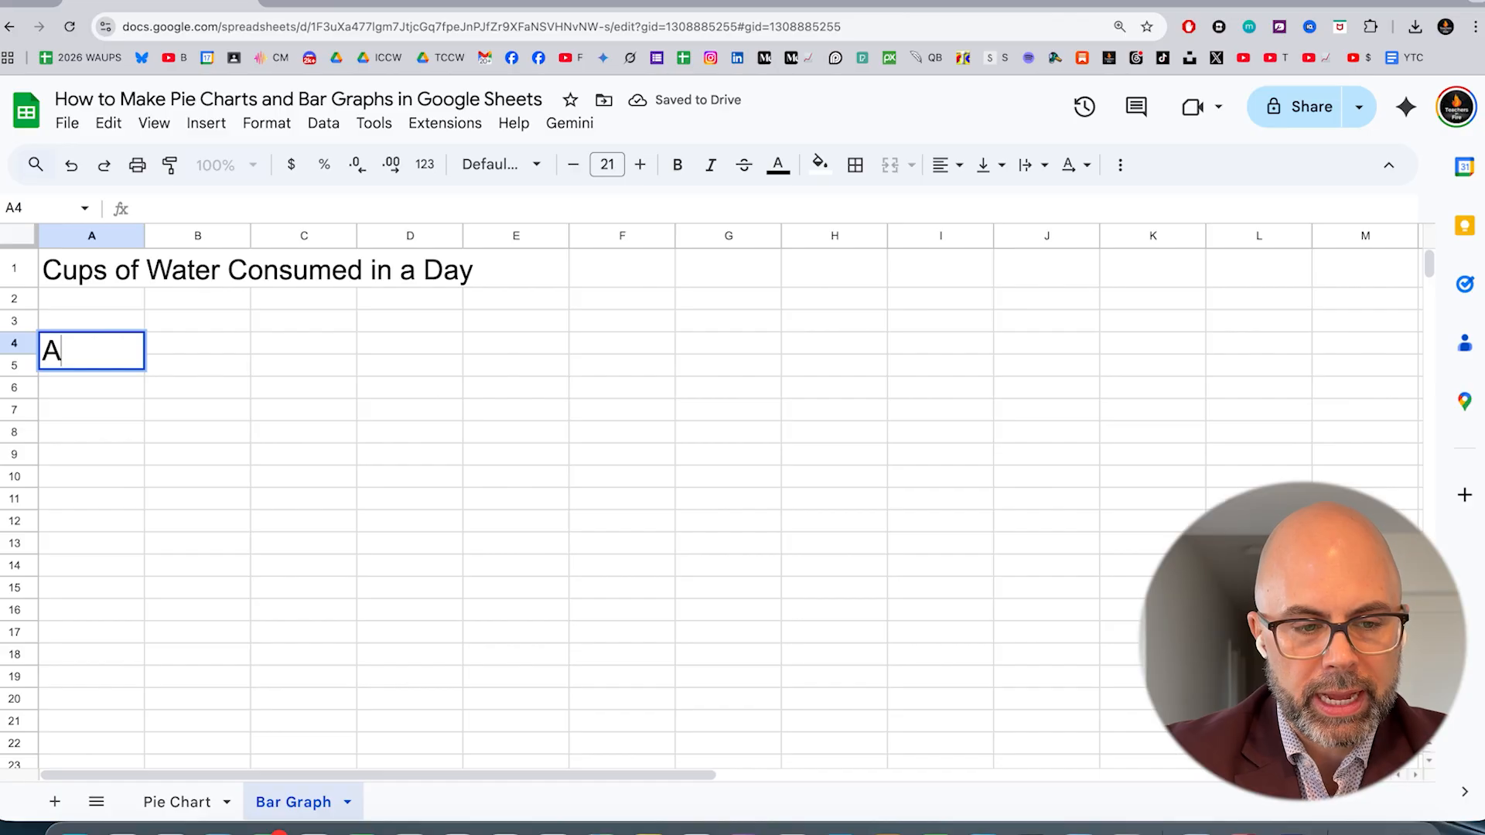
{"action": "type", "text": "ndy"}
{"action": "key", "text": "Return"}
{"action": "type", "text": "Bridget"}
{"action": "key", "text": "Return"}
{"action": "type", "text": "Charles"}
{"action": "key", "text": "Return"}
{"action": "type", "text": "Devin"}
{"action": "key", "text": "Return"}
{"action": "type", "text": "Elic"}
{"action": "type", "text": "ia"}
Enter the column heading Monday in cell B3
{"action": "left_click", "coordinate": [197, 321]}
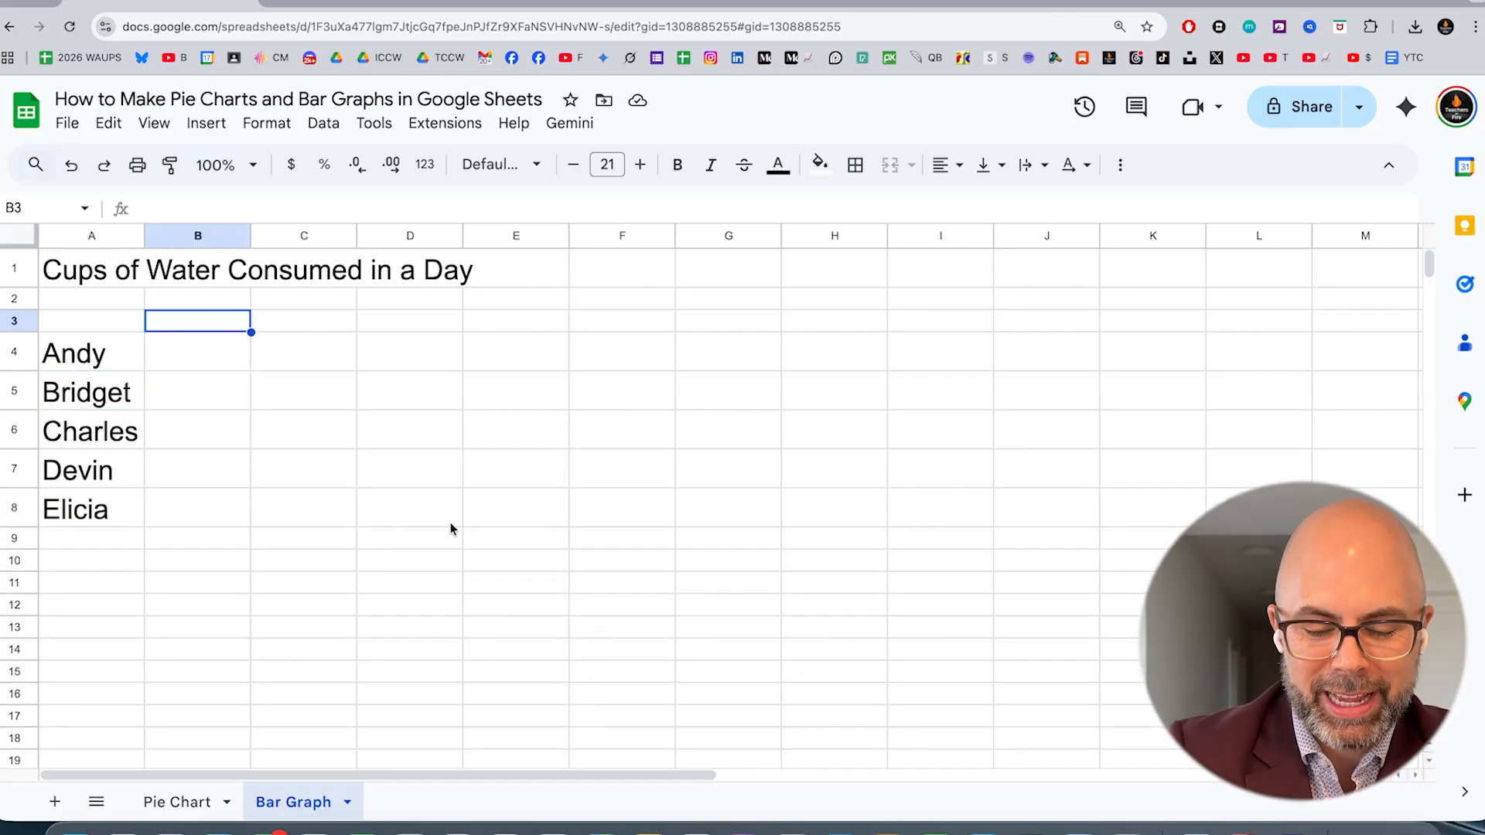
{"action": "type", "text": "Moonday"}
{"action": "key", "text": "BackSpace"}
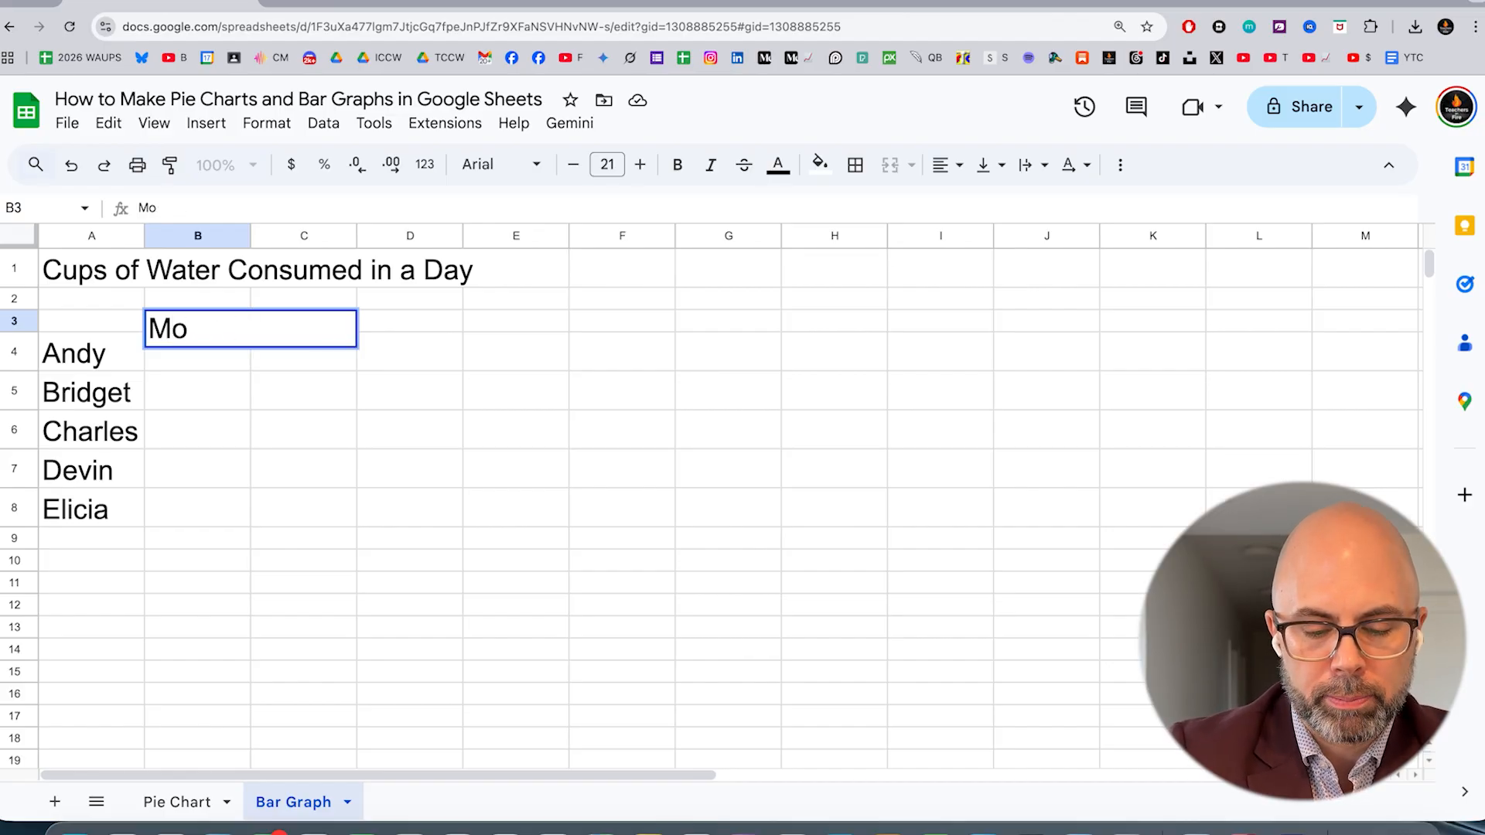
{"action": "key", "text": "Return"}
Fill cells B4 to B8 under Monday with the values 3, 4, 2, 7 and 1
{"action": "type", "text": "3"}
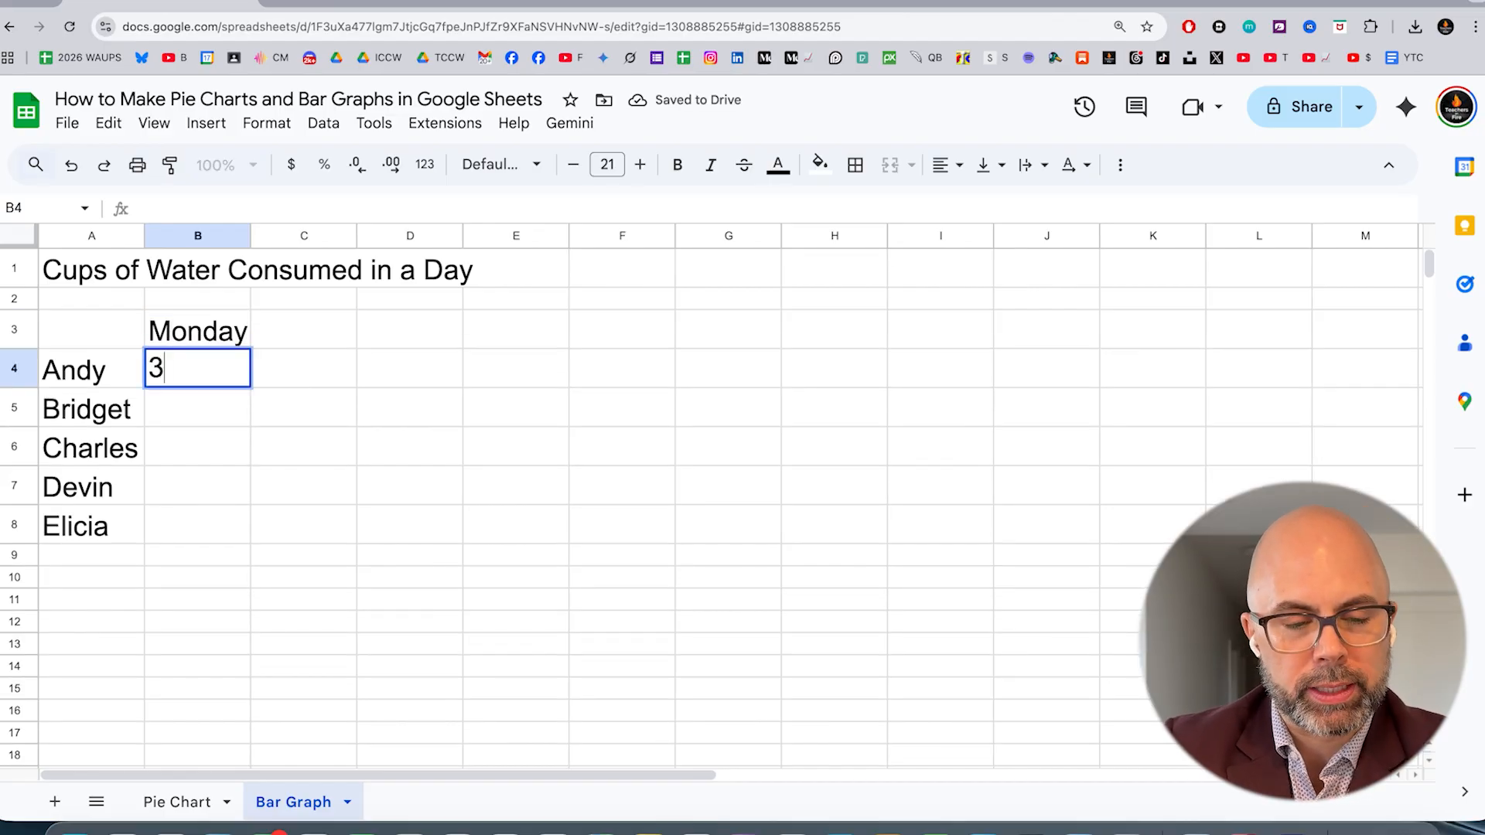
{"action": "key", "text": "Return"}
{"action": "type", "text": "4"}
{"action": "key", "text": "Return"}
{"action": "type", "text": "2"}
{"action": "key", "text": "Return"}
{"action": "type", "text": "7"}
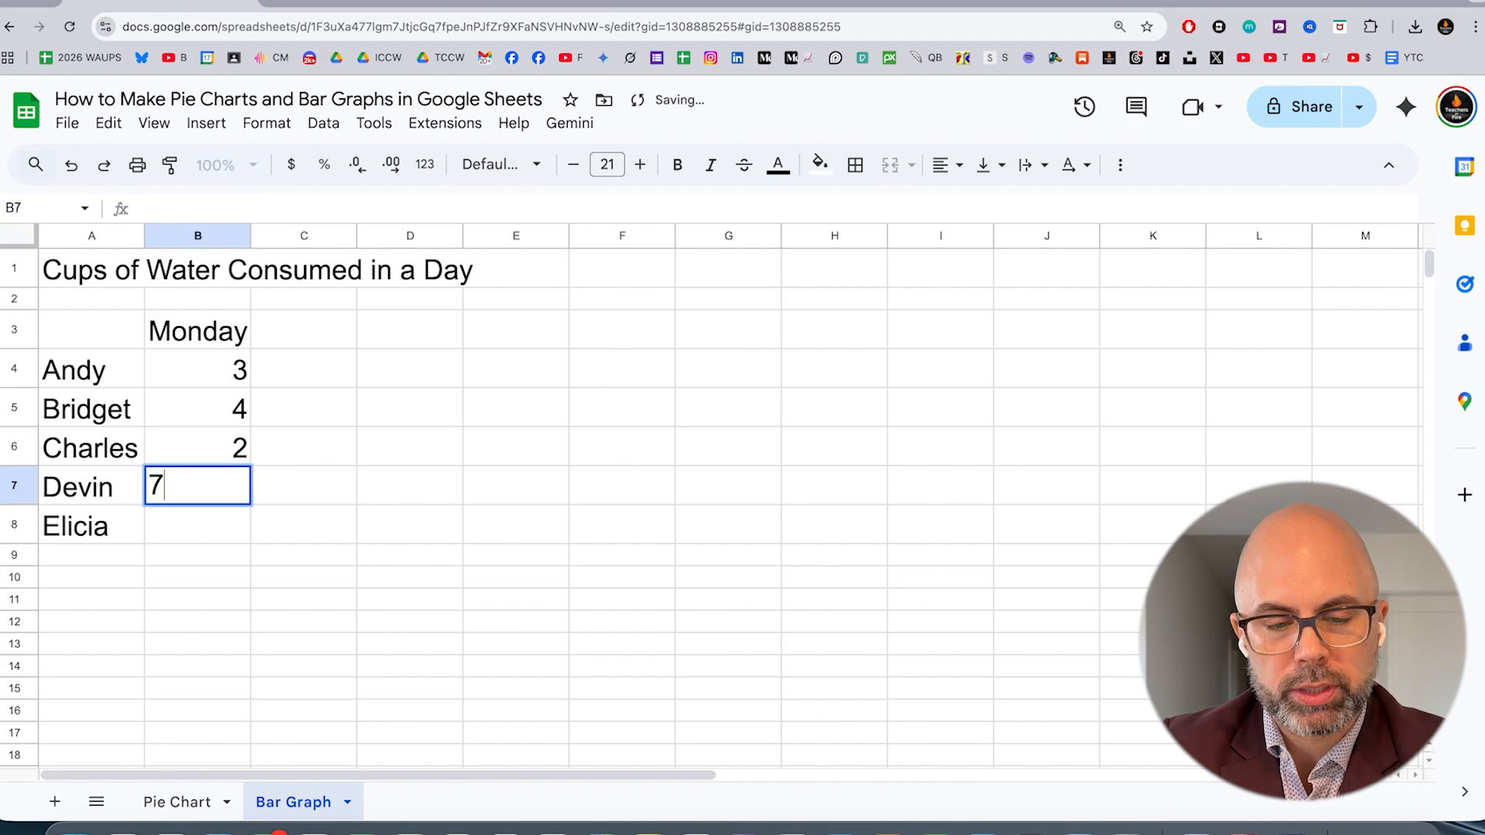
{"action": "key", "text": "Return"}
{"action": "type", "text": "1"}
{"action": "key", "text": "ctrl+Return"}
Insert a chart from cells A1:B8 and move it clear of the data table
{"action": "key", "text": "Up"}
{"action": "key", "text": "Up"}
{"action": "key", "text": "Up"}
{"action": "key", "text": "Up"}
{"action": "key", "text": "Up"}
{"action": "key", "text": "Up"}
{"action": "key", "text": "Up"}
{"action": "key", "text": "Down"}
{"action": "key", "text": "Down"}
{"action": "key", "text": "Down"}
{"action": "key", "text": "Down"}
{"action": "key", "text": "Down"}
{"action": "key", "text": "Down"}
{"action": "key", "text": "Down"}
{"action": "key", "text": "shift+Up"}
{"action": "key", "text": "shift+Up"}
{"action": "key", "text": "shift+Up"}
{"action": "key", "text": "shift+Up"}
{"action": "key", "text": "shift+Up"}
{"action": "key", "text": "shift+Up"}
{"action": "key", "text": "shift+Up"}
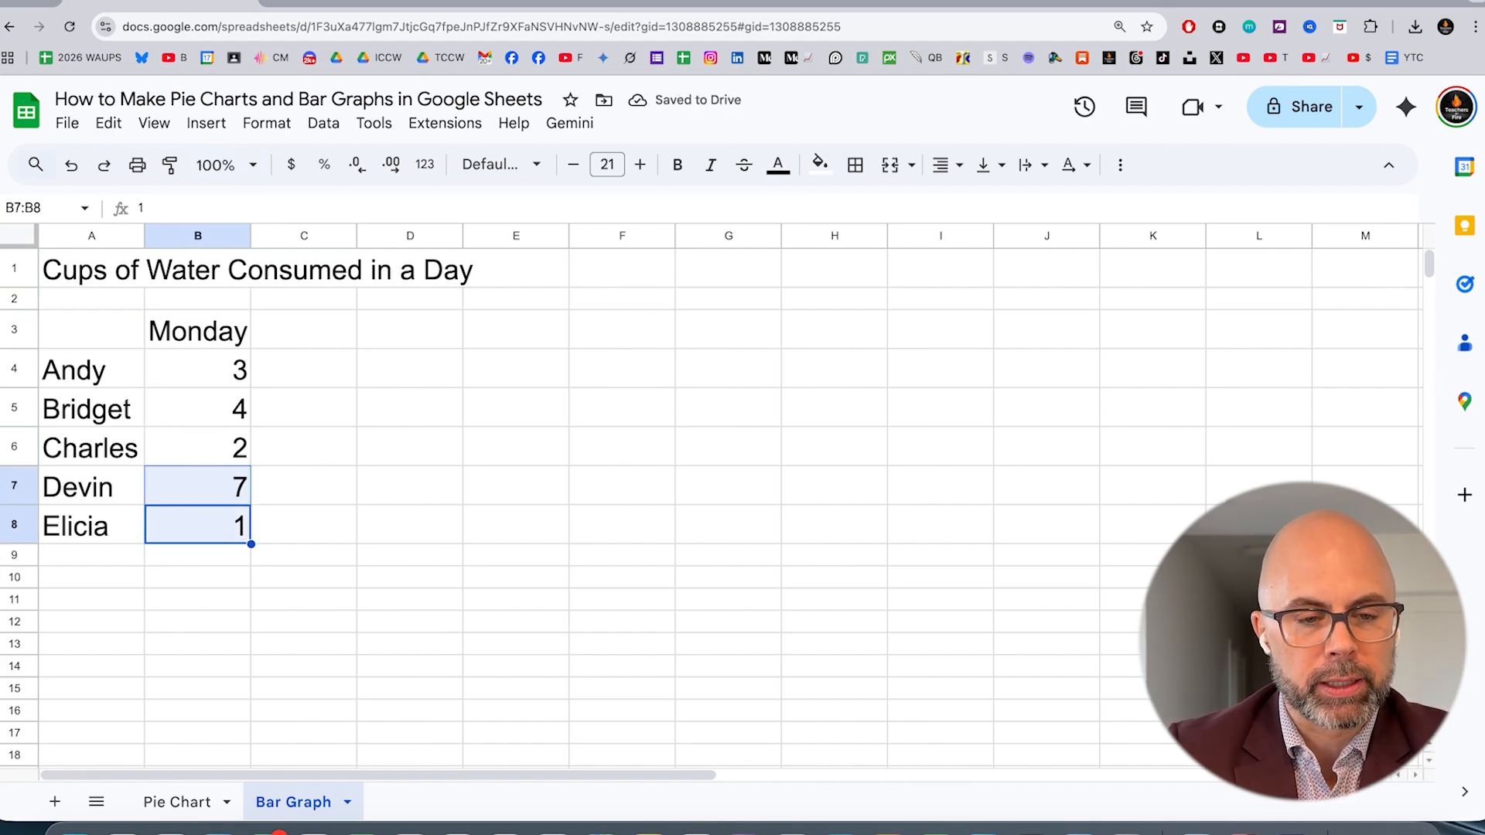
{"action": "key", "text": "shift+Left"}
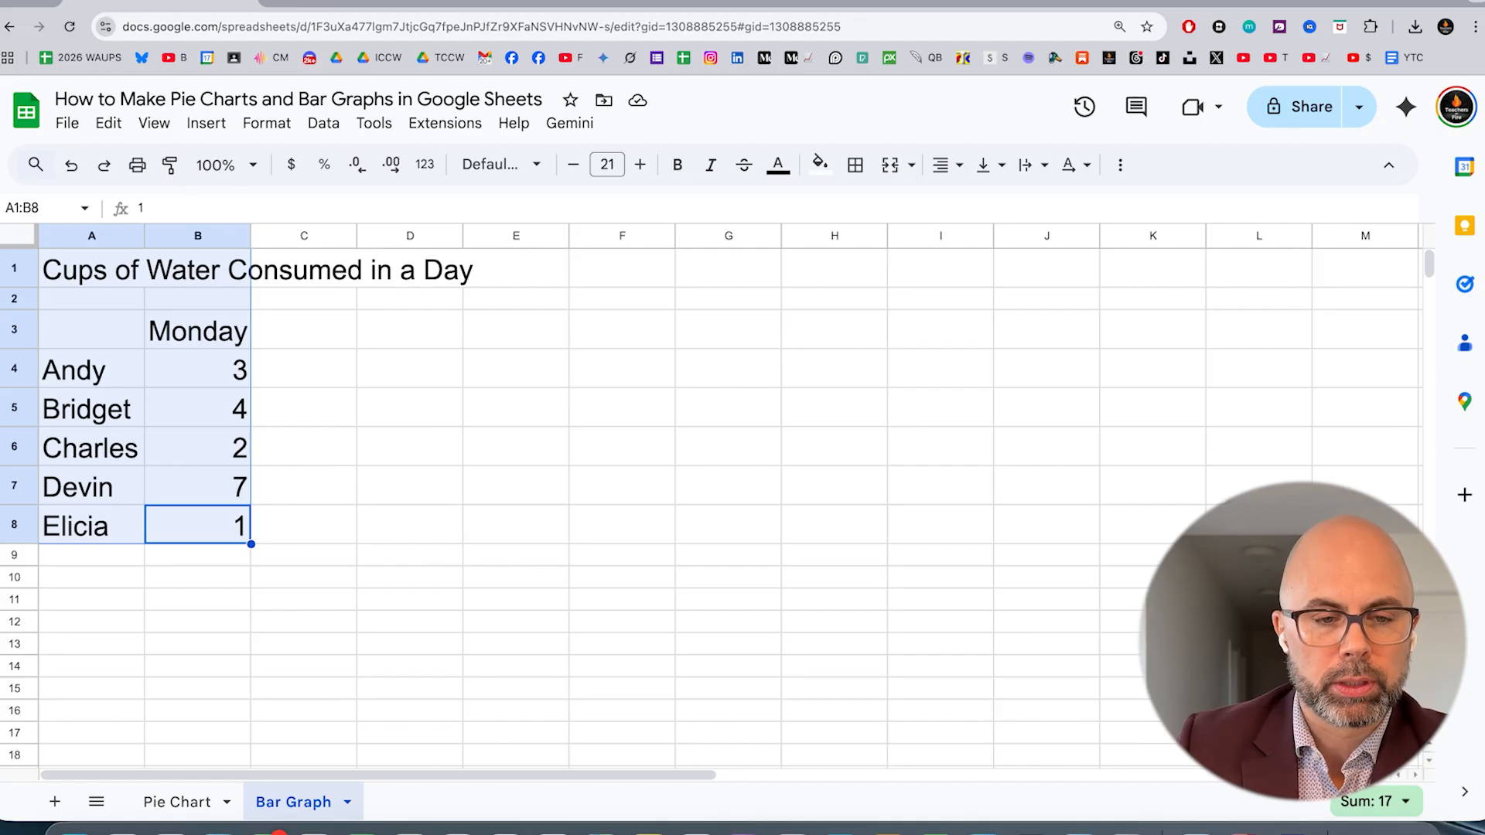
{"action": "left_click", "coordinate": [211, 127]}
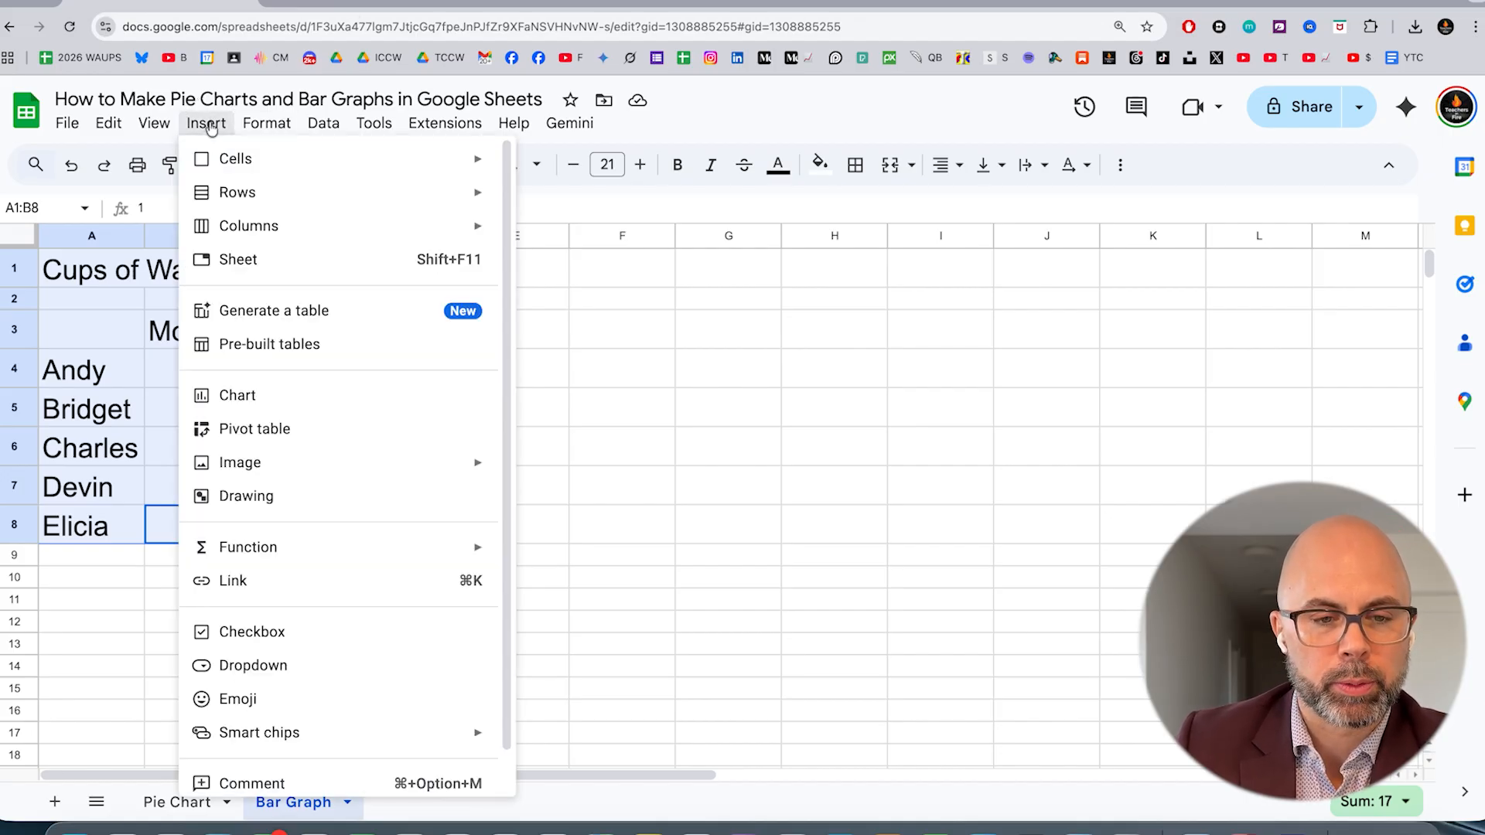
{"action": "left_click", "coordinate": [281, 407]}
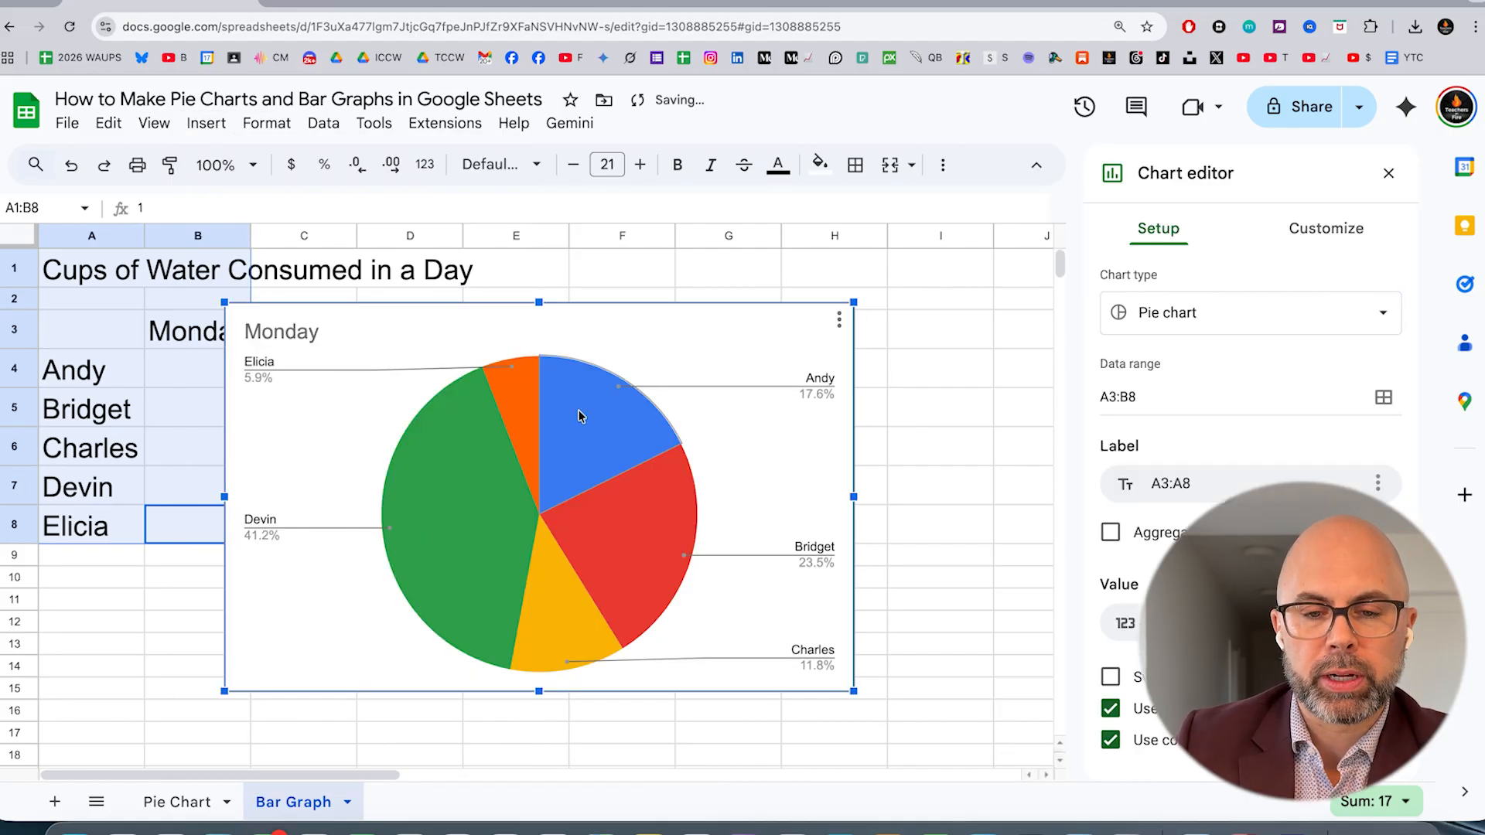
{"action": "left_click_drag", "start_coordinate": [650, 358], "coordinate": [781, 376]}
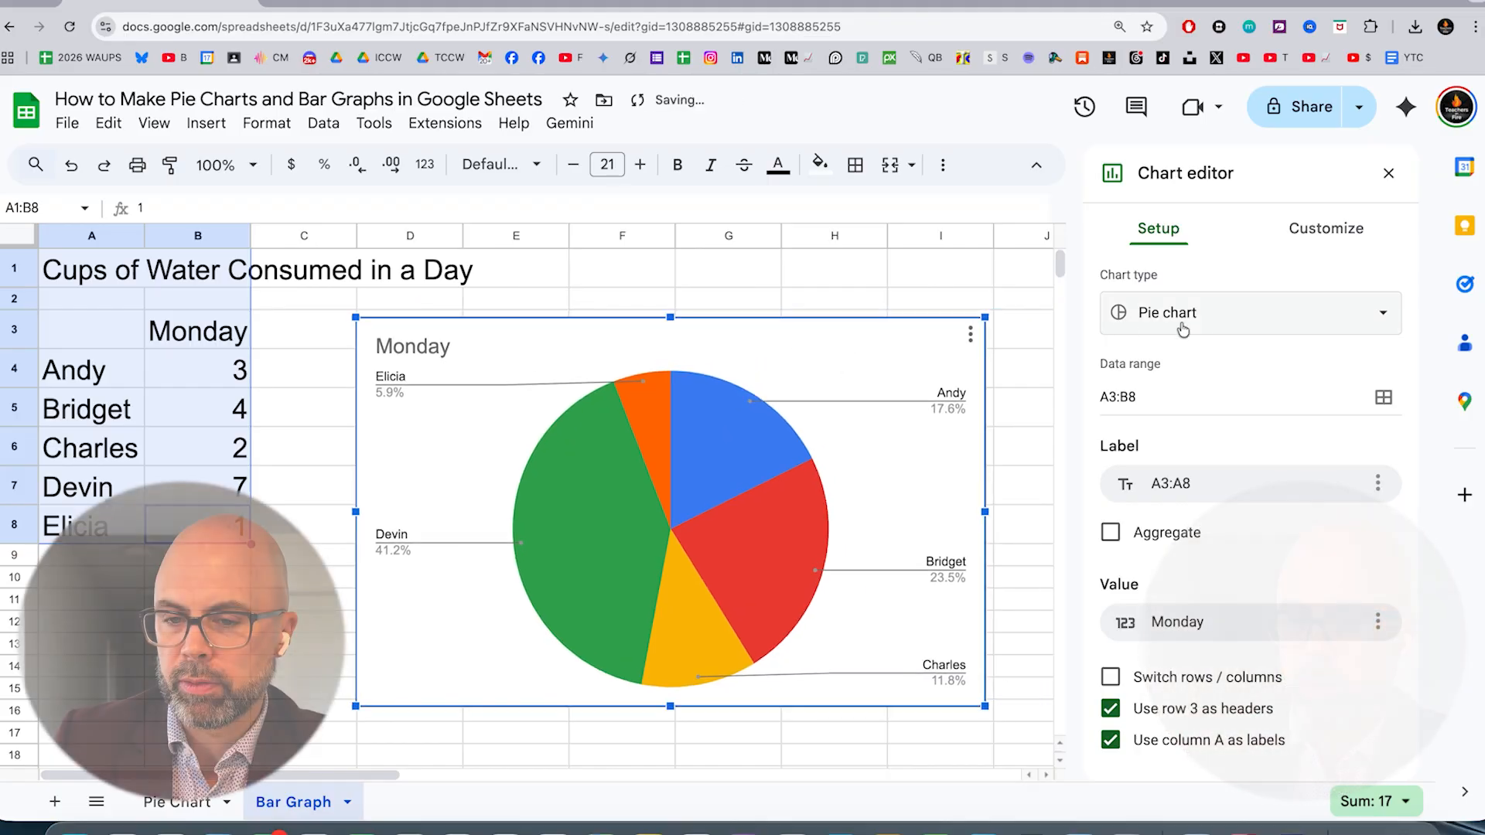
Change the Monday chart's type from pie to column chart
{"action": "left_click", "coordinate": [1232, 320]}
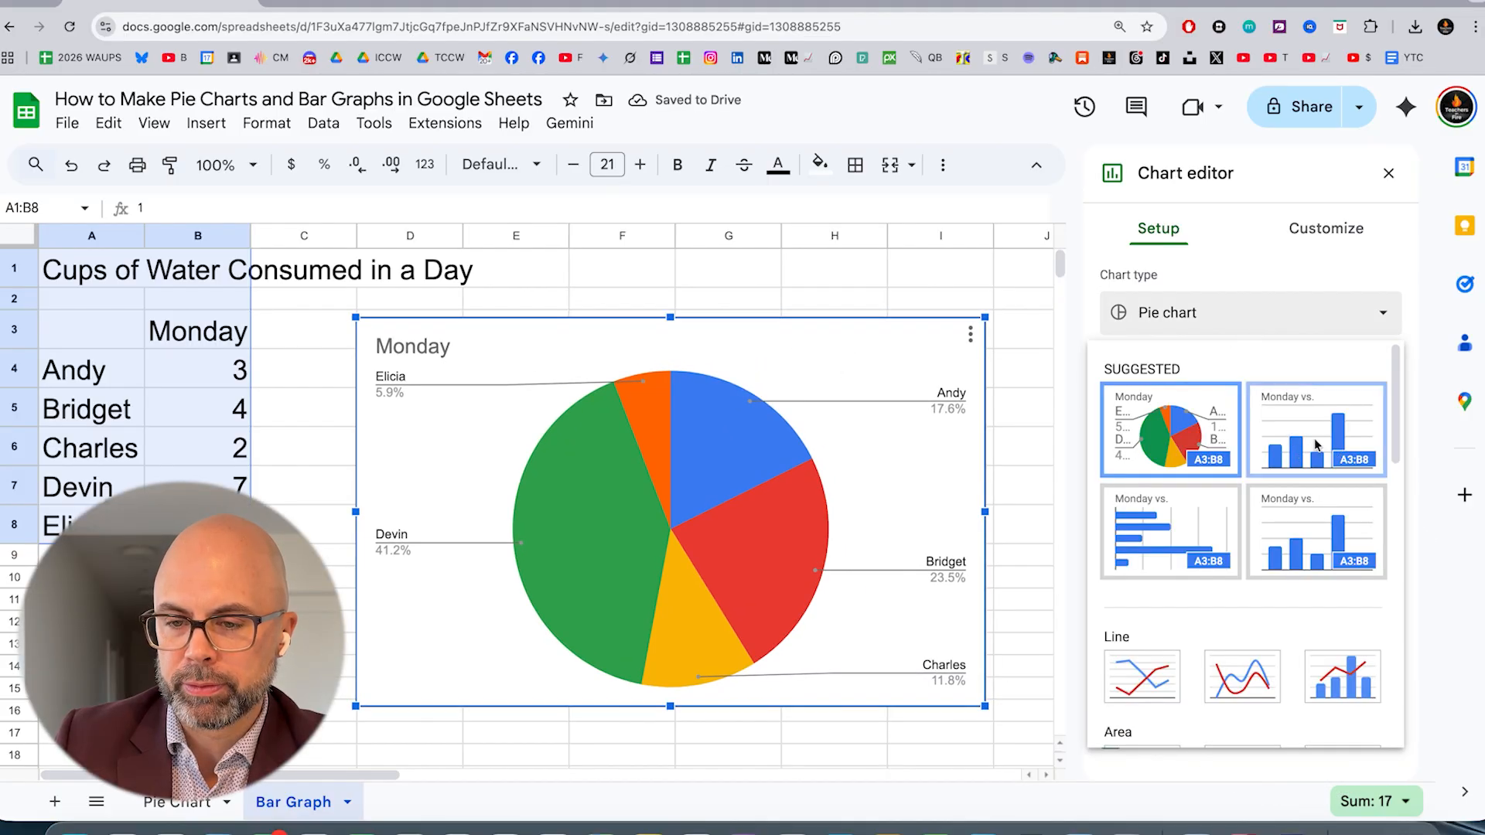
{"action": "left_click", "coordinate": [1315, 431]}
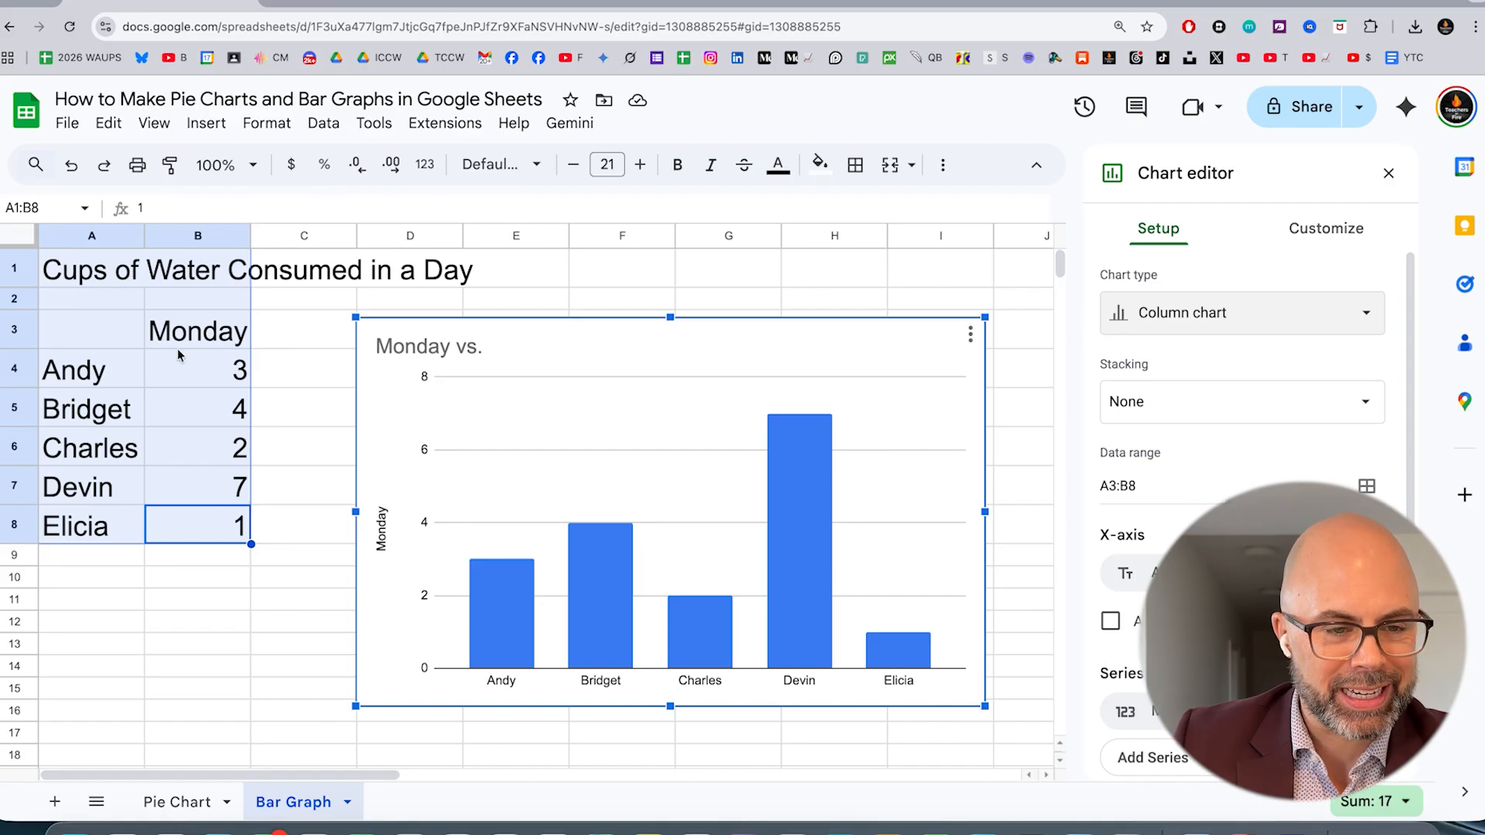
{"action": "left_click", "coordinate": [211, 124]}
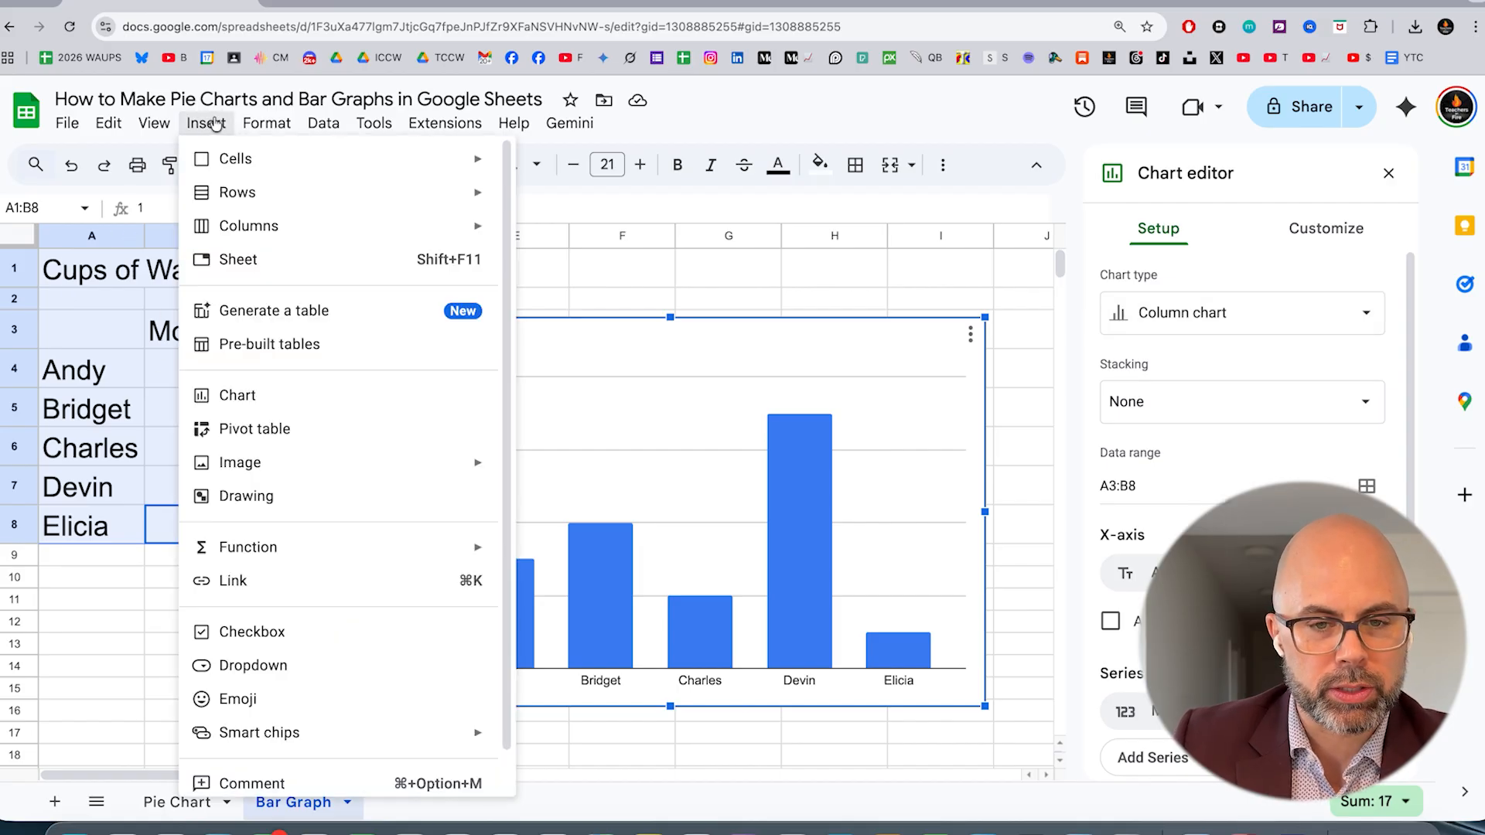
{"action": "left_click", "coordinate": [1117, 169]}
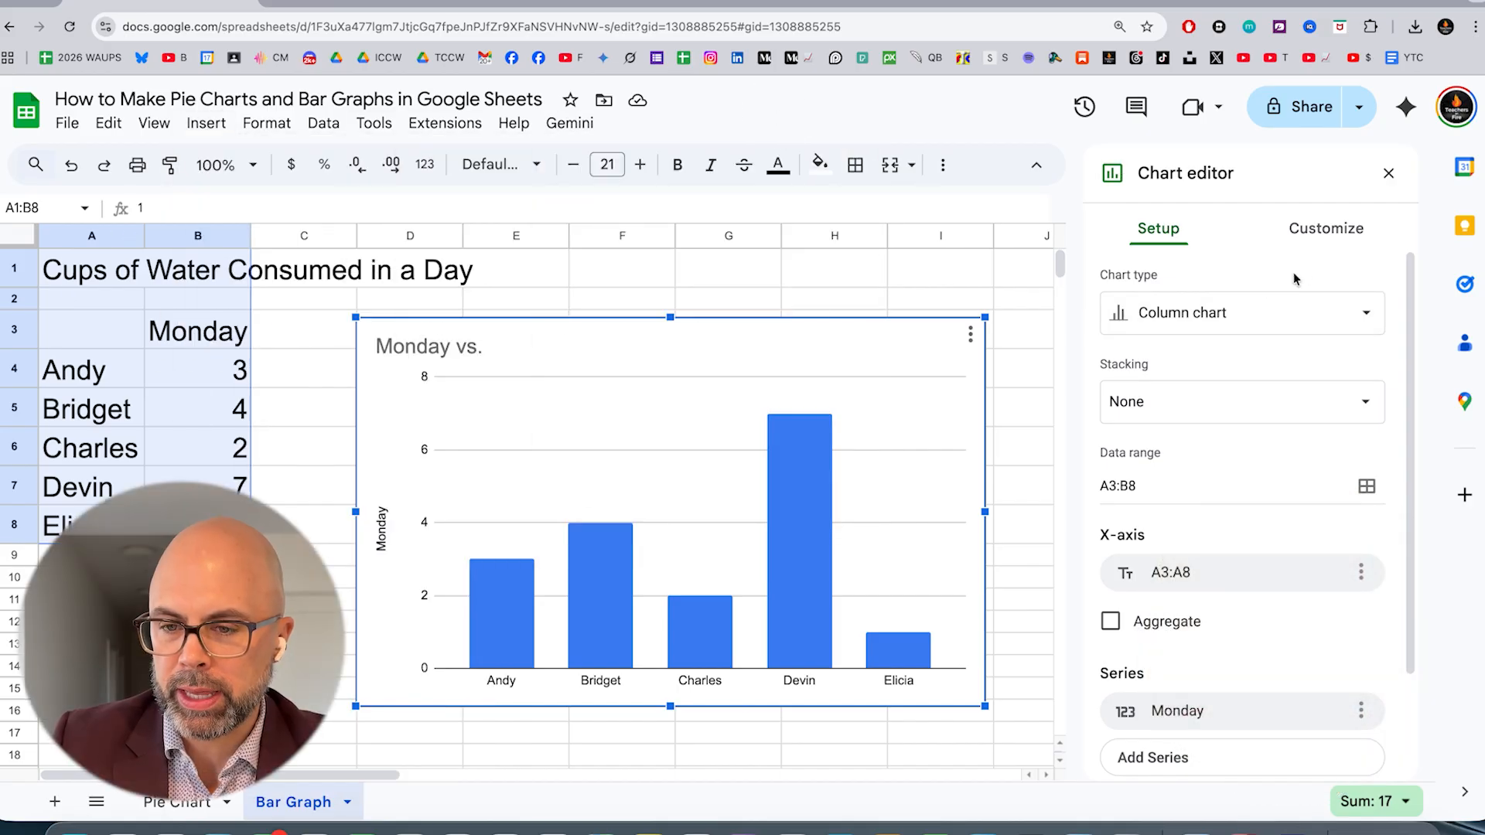
Set the Monday column chart's title to "Cups of Water Consumed in a Day"
{"action": "left_click", "coordinate": [1321, 238]}
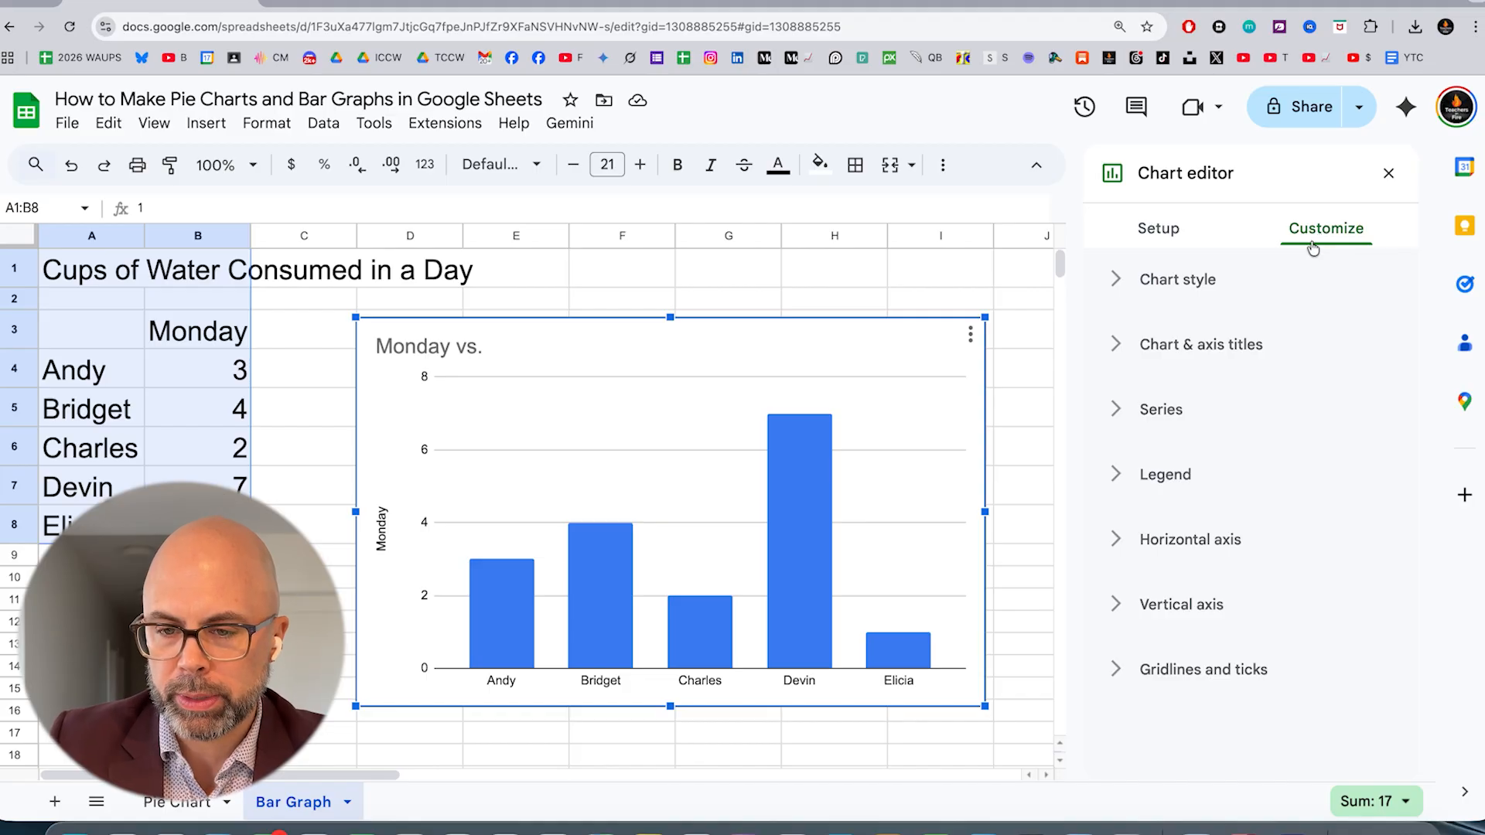
{"action": "left_click", "coordinate": [1117, 410]}
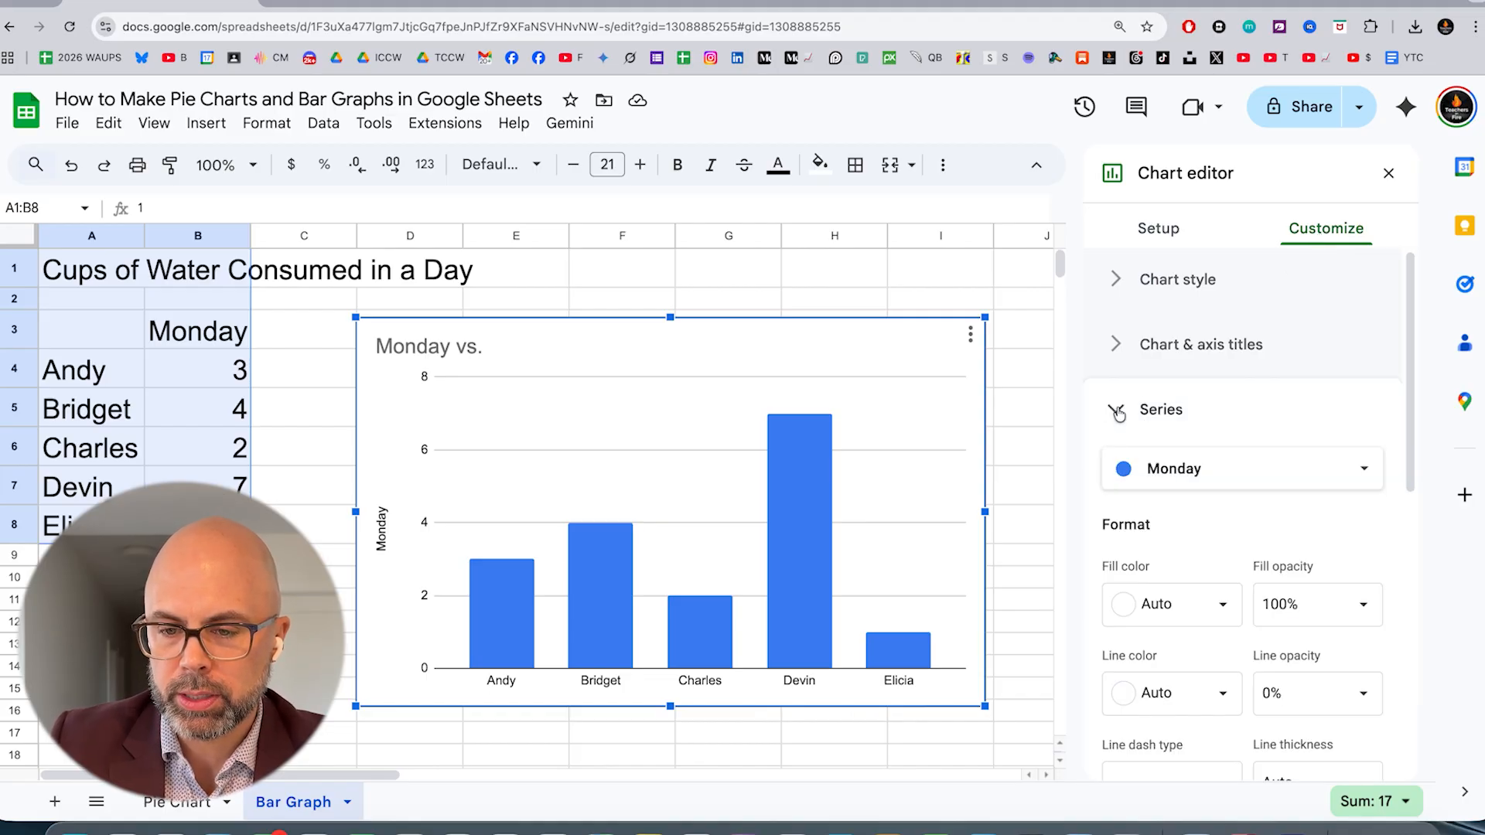
{"action": "left_click", "coordinate": [1117, 410]}
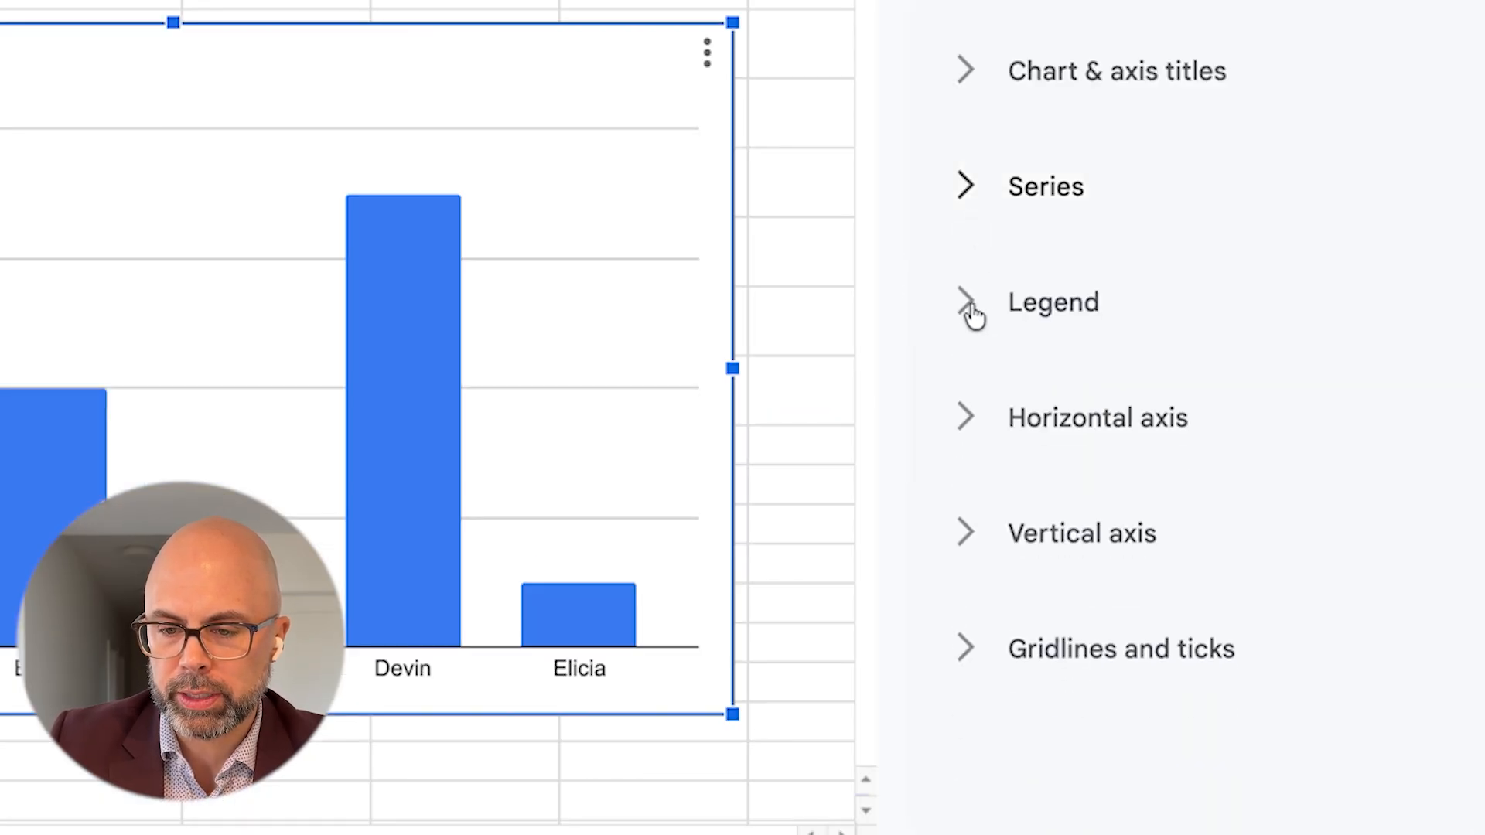
{"action": "left_click", "coordinate": [963, 72]}
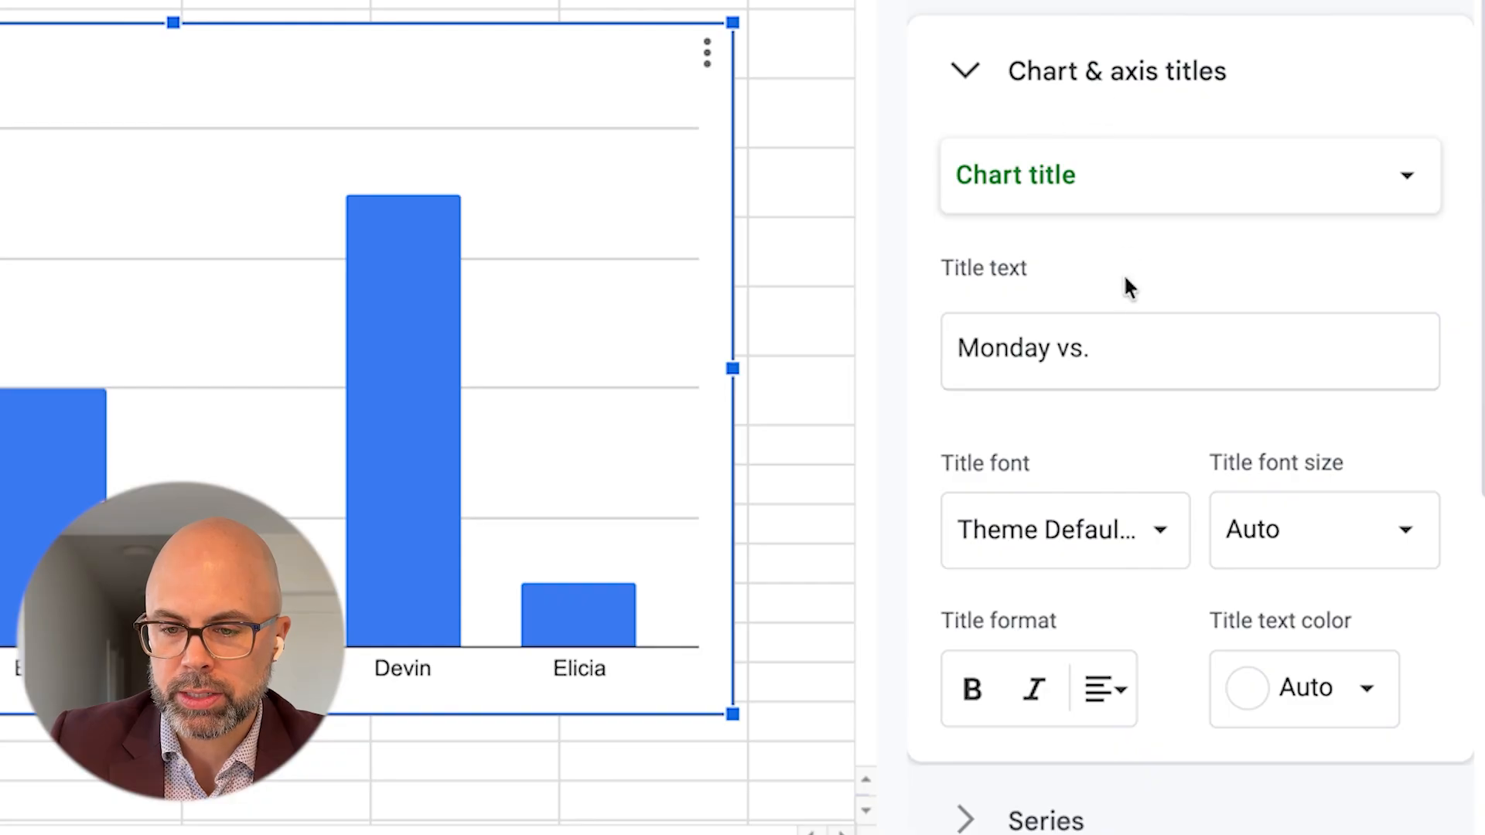
{"action": "left_click", "coordinate": [1115, 350]}
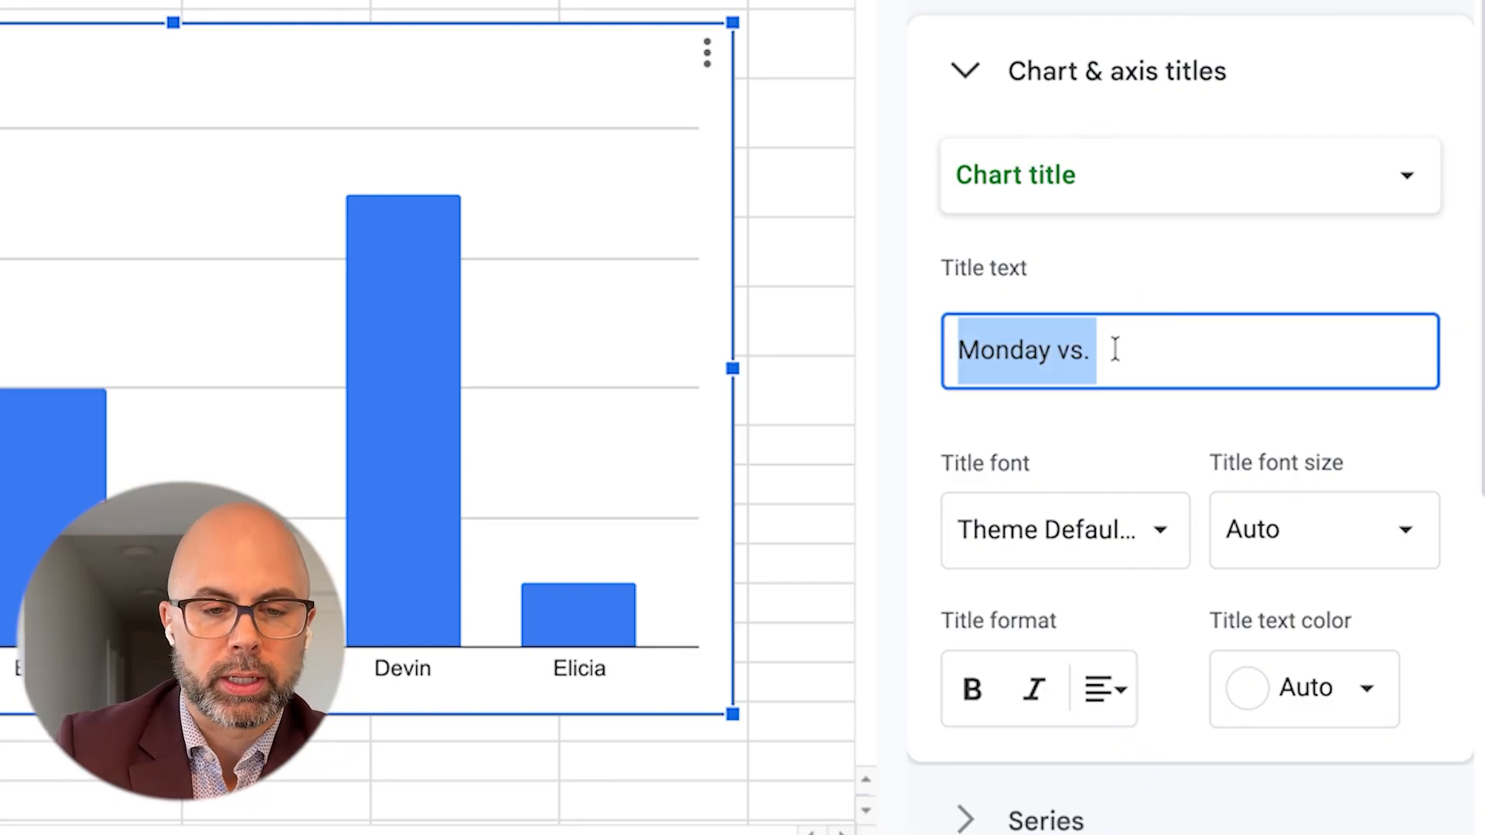
{"action": "type", "text": "Cups of "}
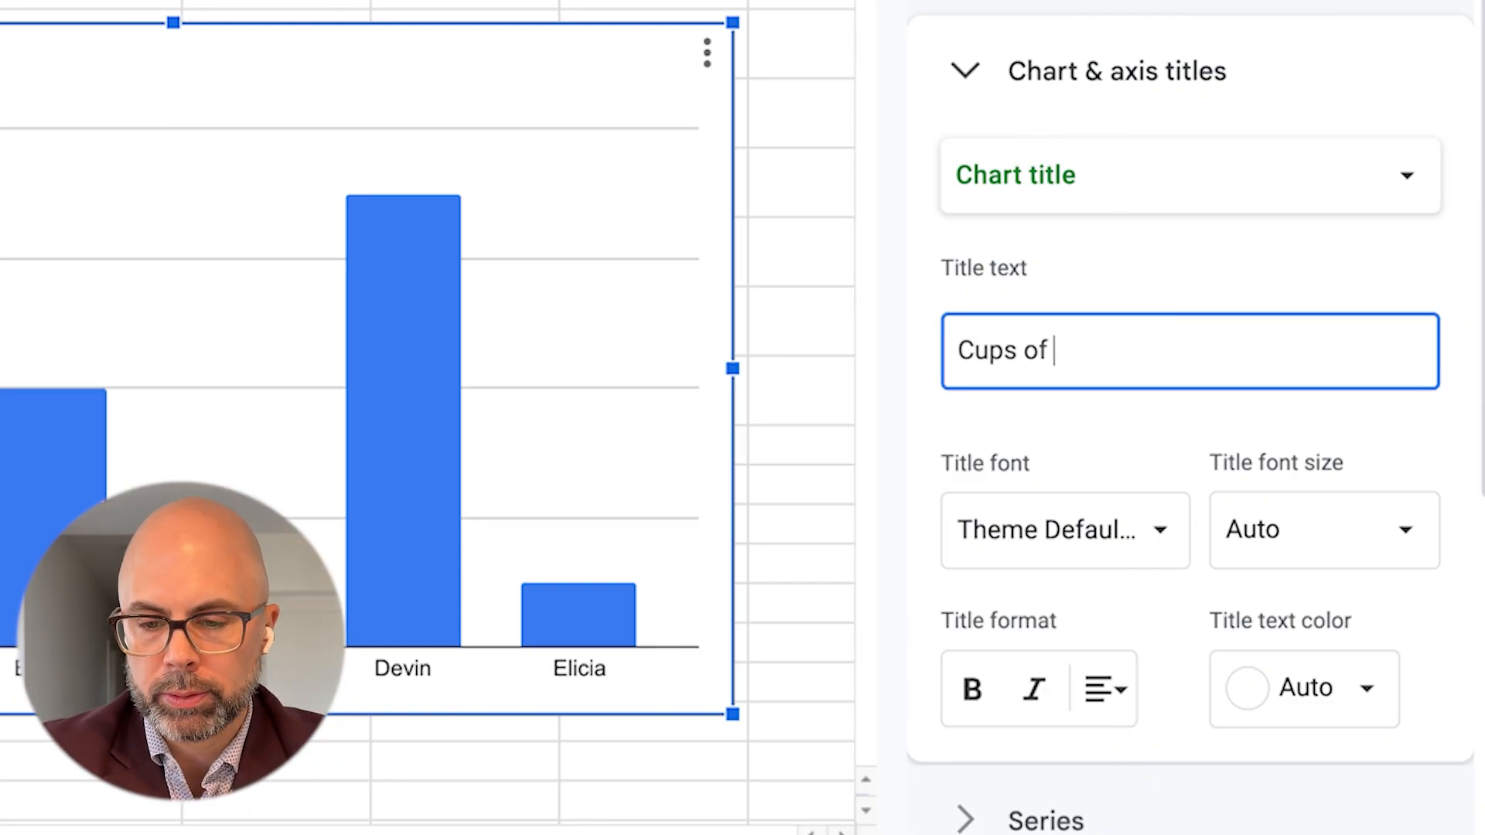
{"action": "type", "text": "Water Consume"}
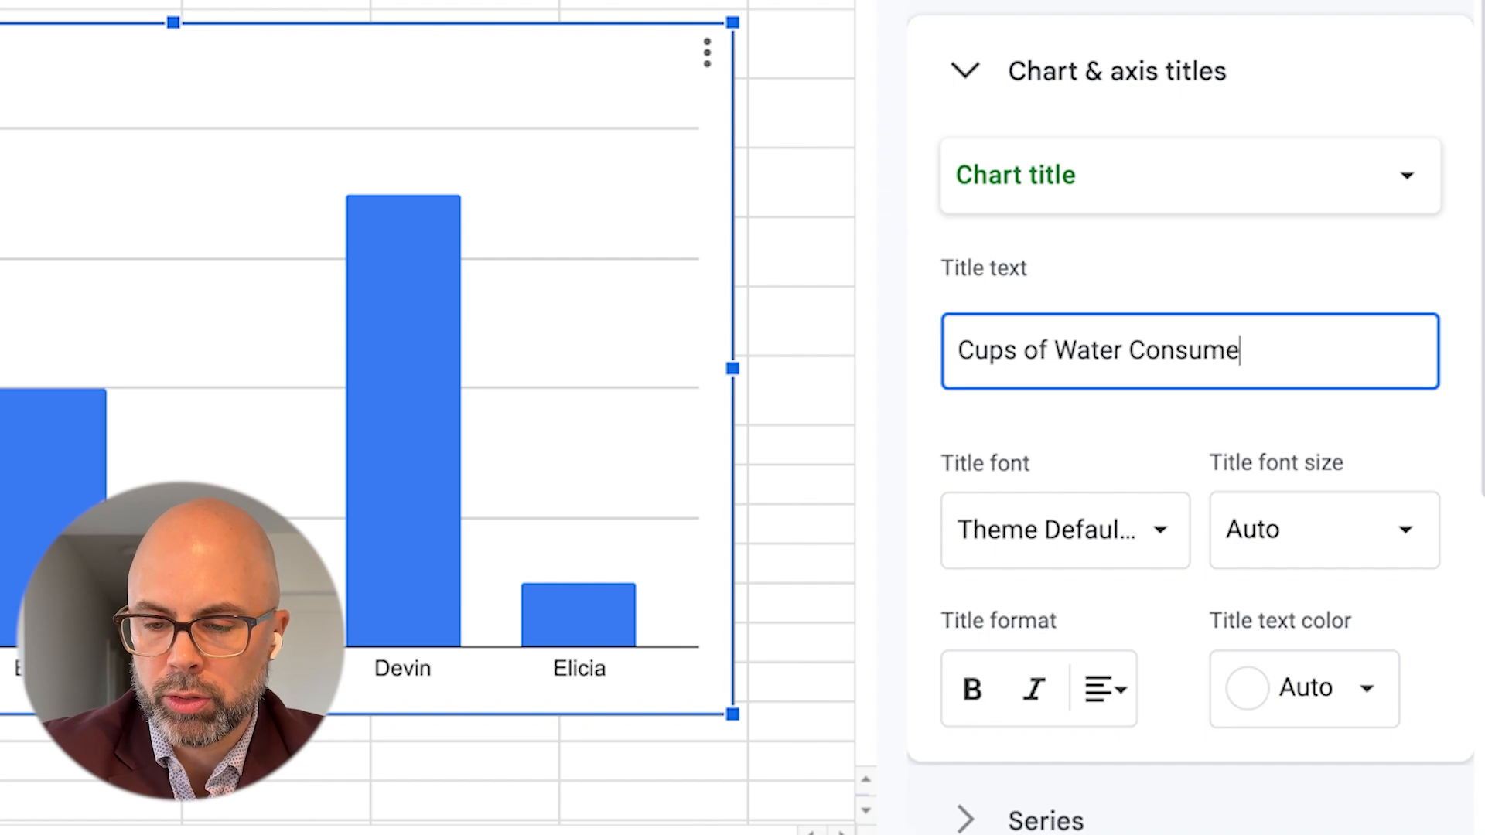
{"action": "type", "text": "d i"}
{"action": "type", "text": "n a"}
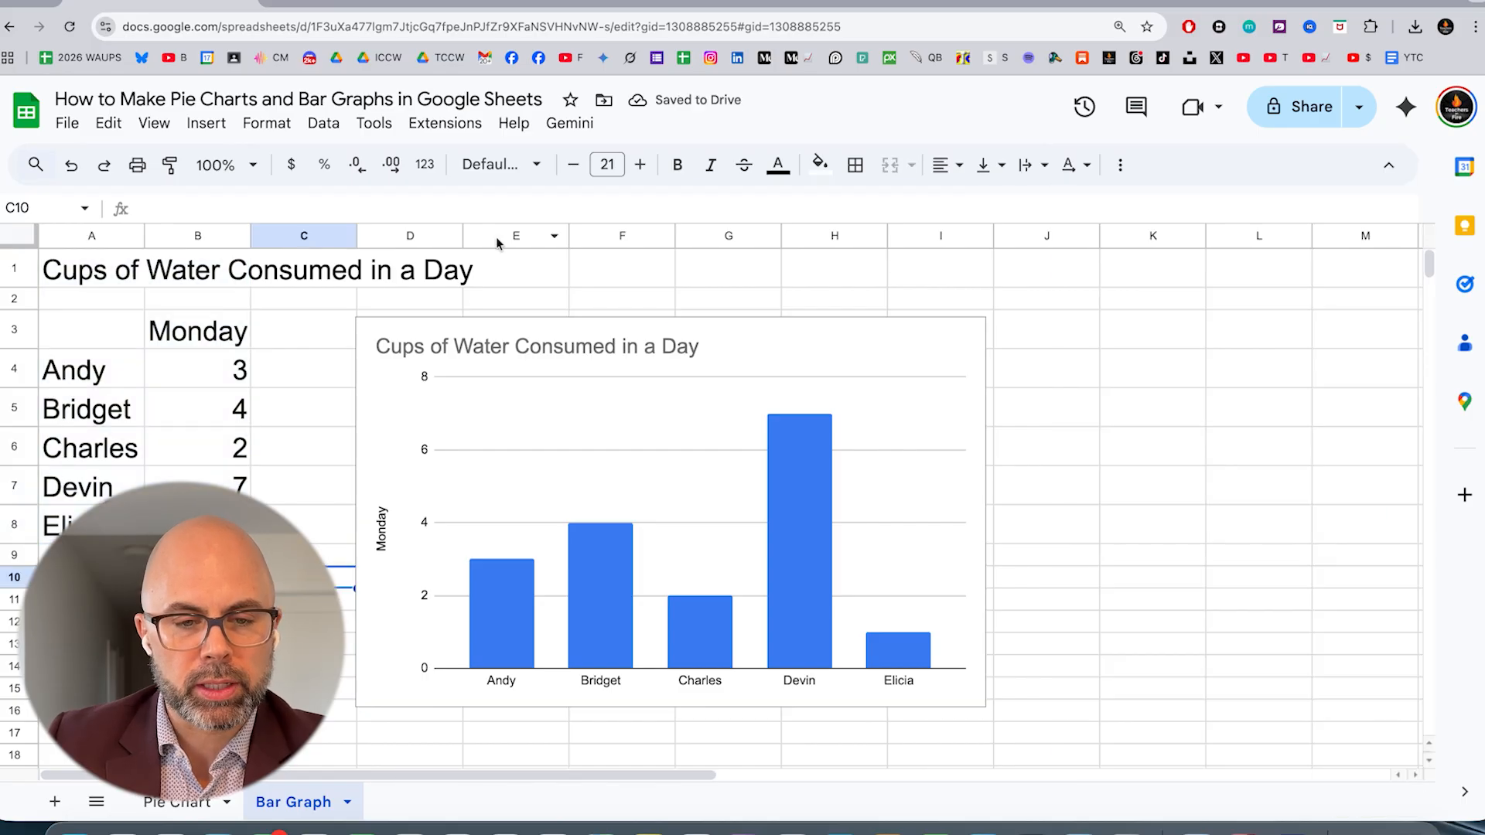
Move the chart farther from the data table and enter the headings Tuesday in C3 and Wednesday in D3
{"action": "left_click", "coordinate": [434, 394]}
{"action": "left_click_drag", "start_coordinate": [488, 396], "coordinate": [867, 389]}
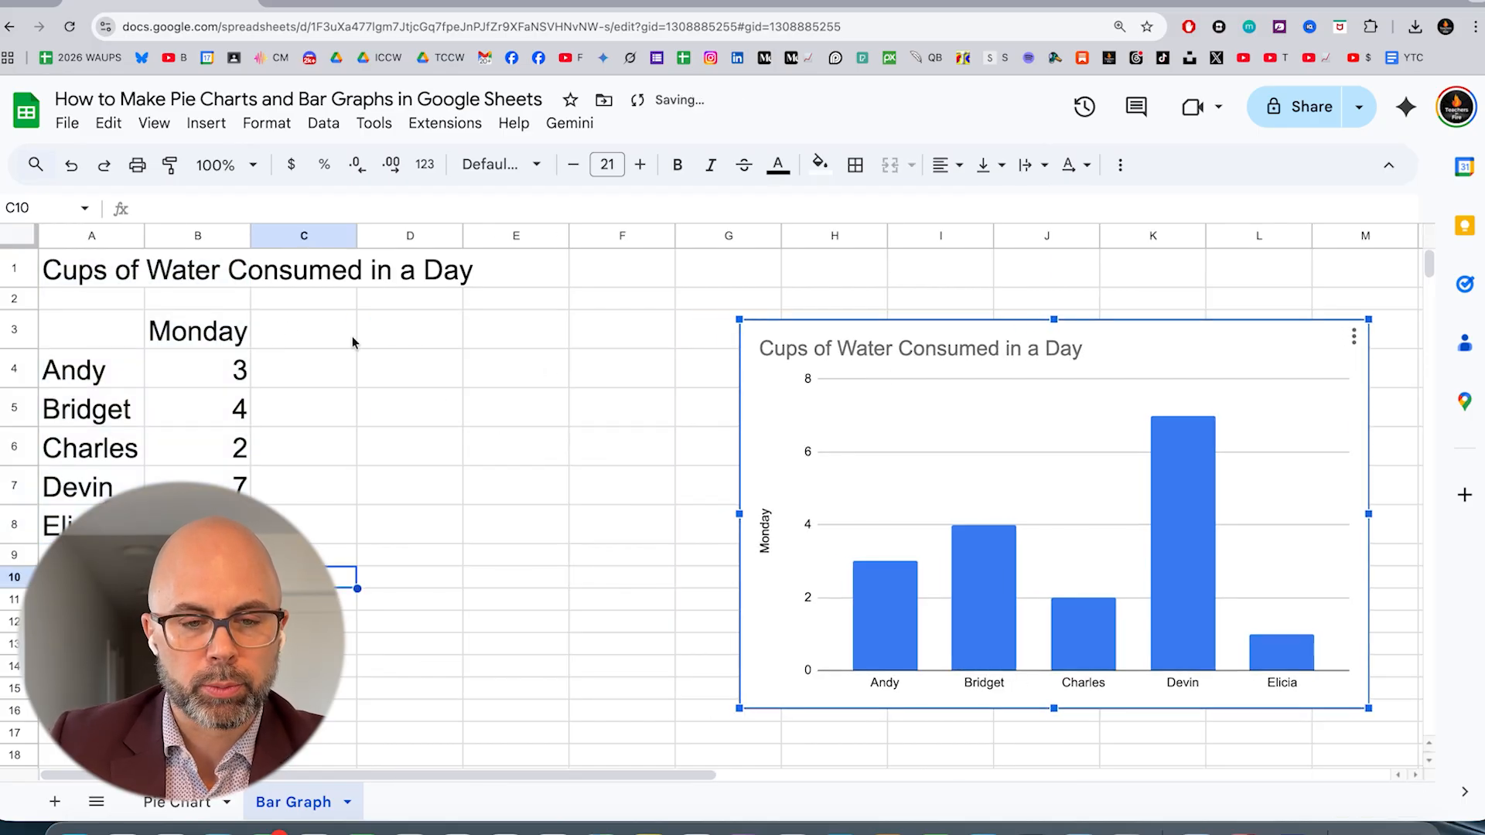
{"action": "left_click", "coordinate": [292, 332]}
{"action": "type", "text": "Tuesday"}
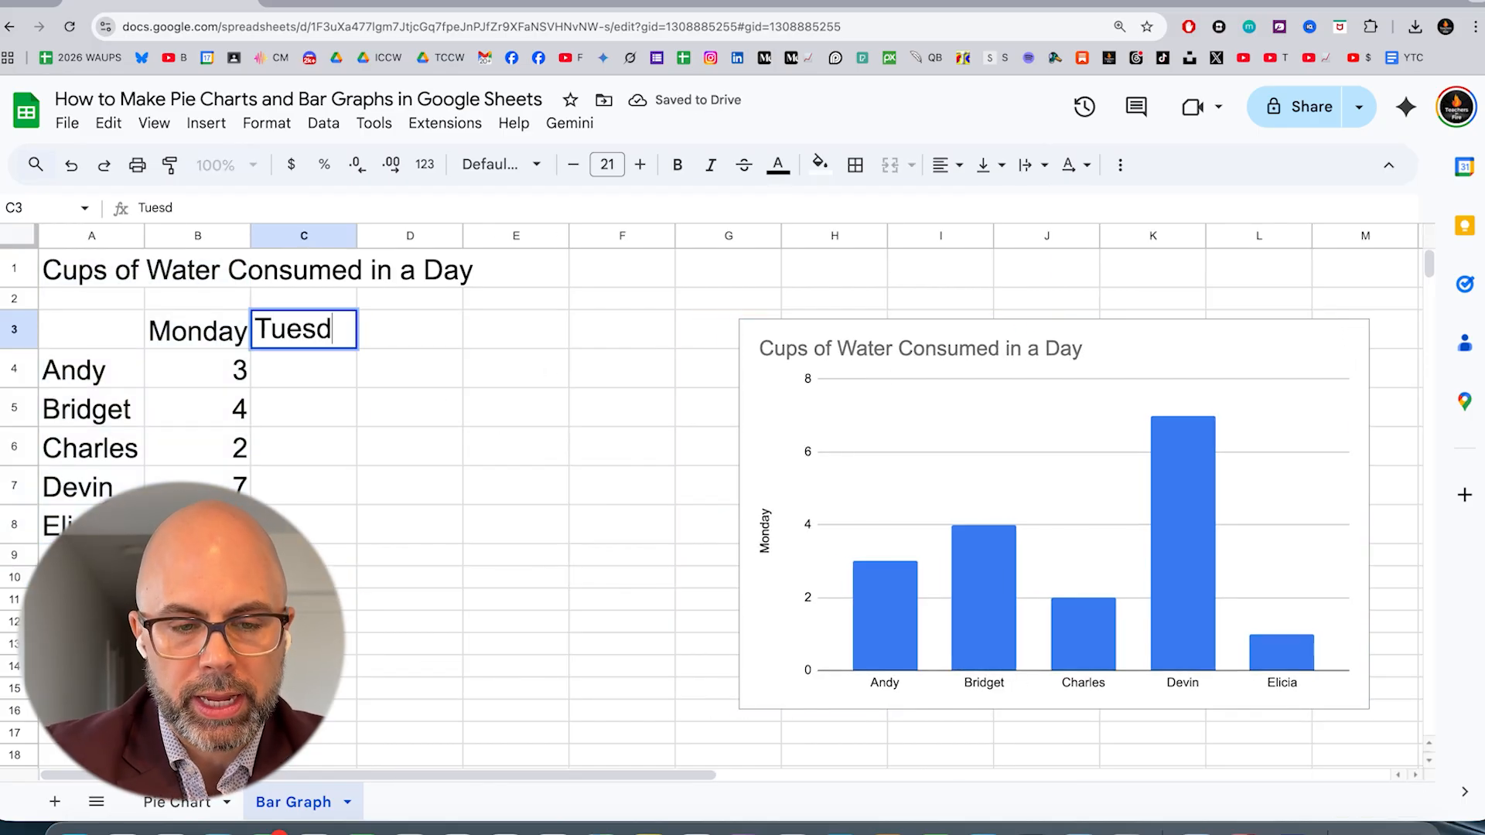
{"action": "key", "text": "Tab"}
{"action": "type", "text": "Wednesday"}
{"action": "left_click", "coordinate": [309, 300]}
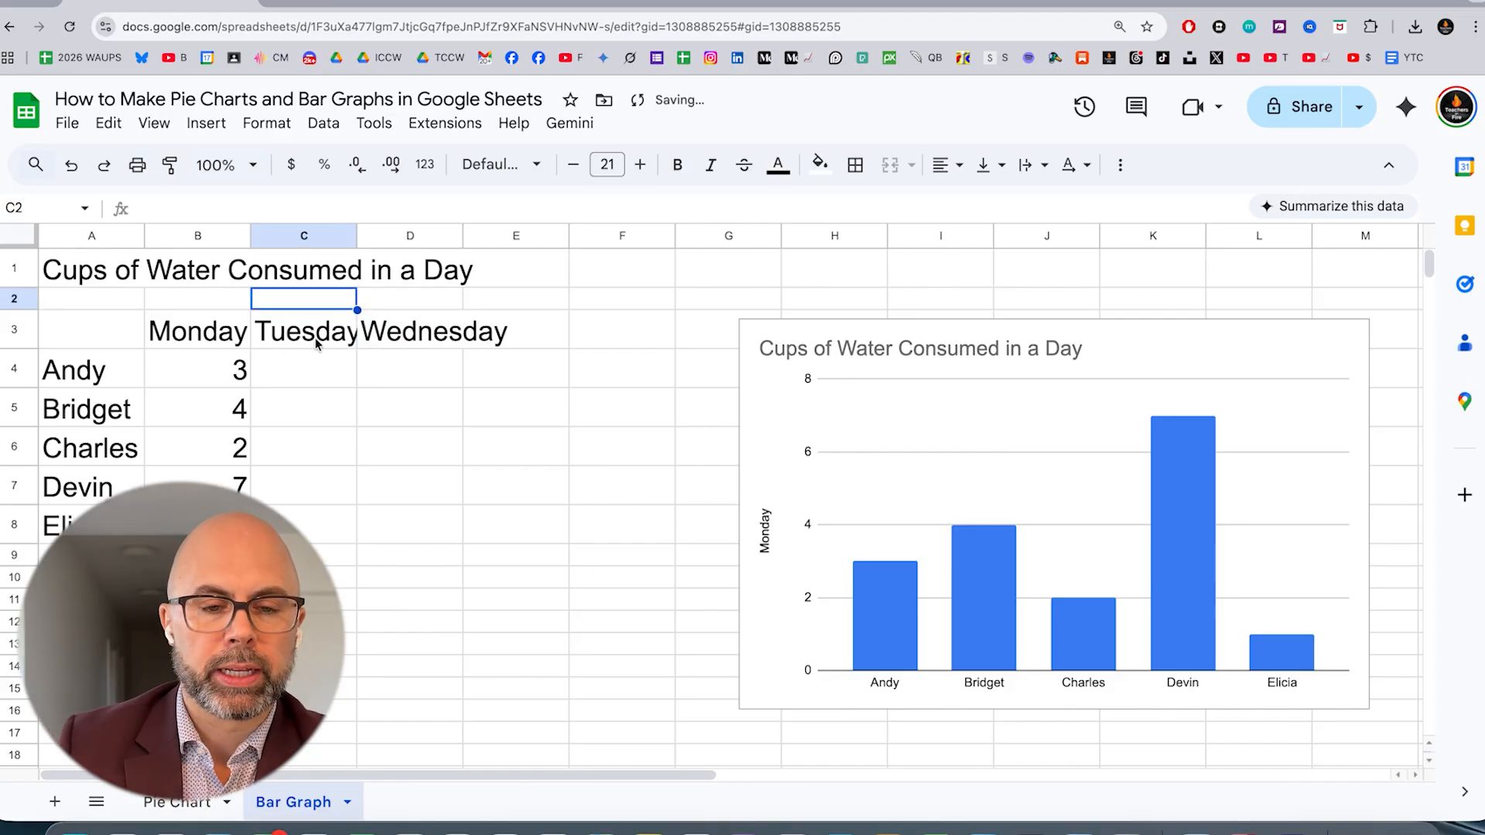
Format the weekday headings in B3 to D3 as bold and underlined
{"action": "left_click", "coordinate": [415, 341], "text": "shift"}
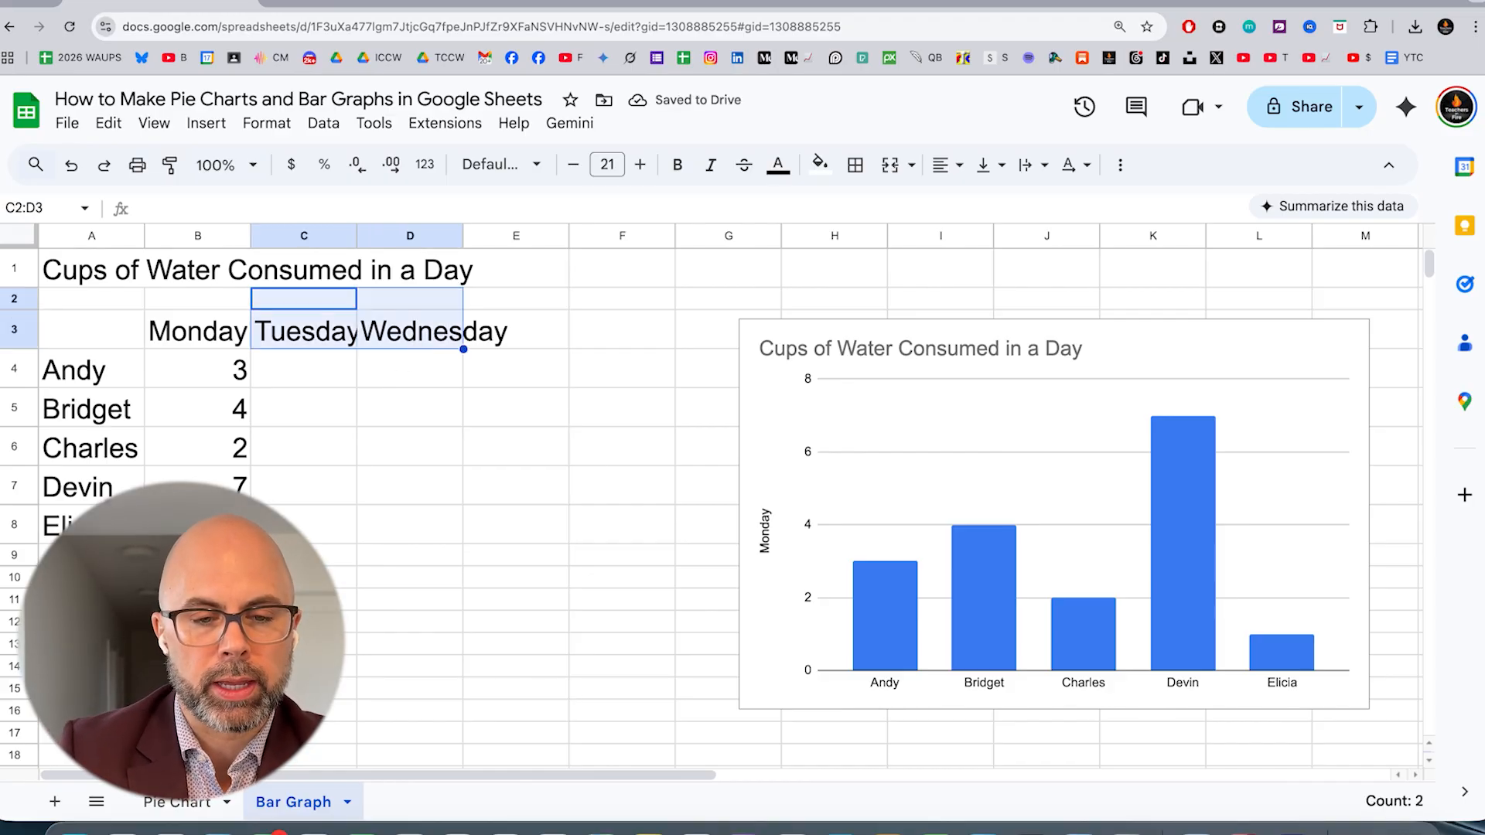
{"action": "left_click", "coordinate": [415, 341]}
{"action": "key", "text": "shift+Left"}
{"action": "key", "text": "shift+Left"}
{"action": "key", "text": "super+b"}
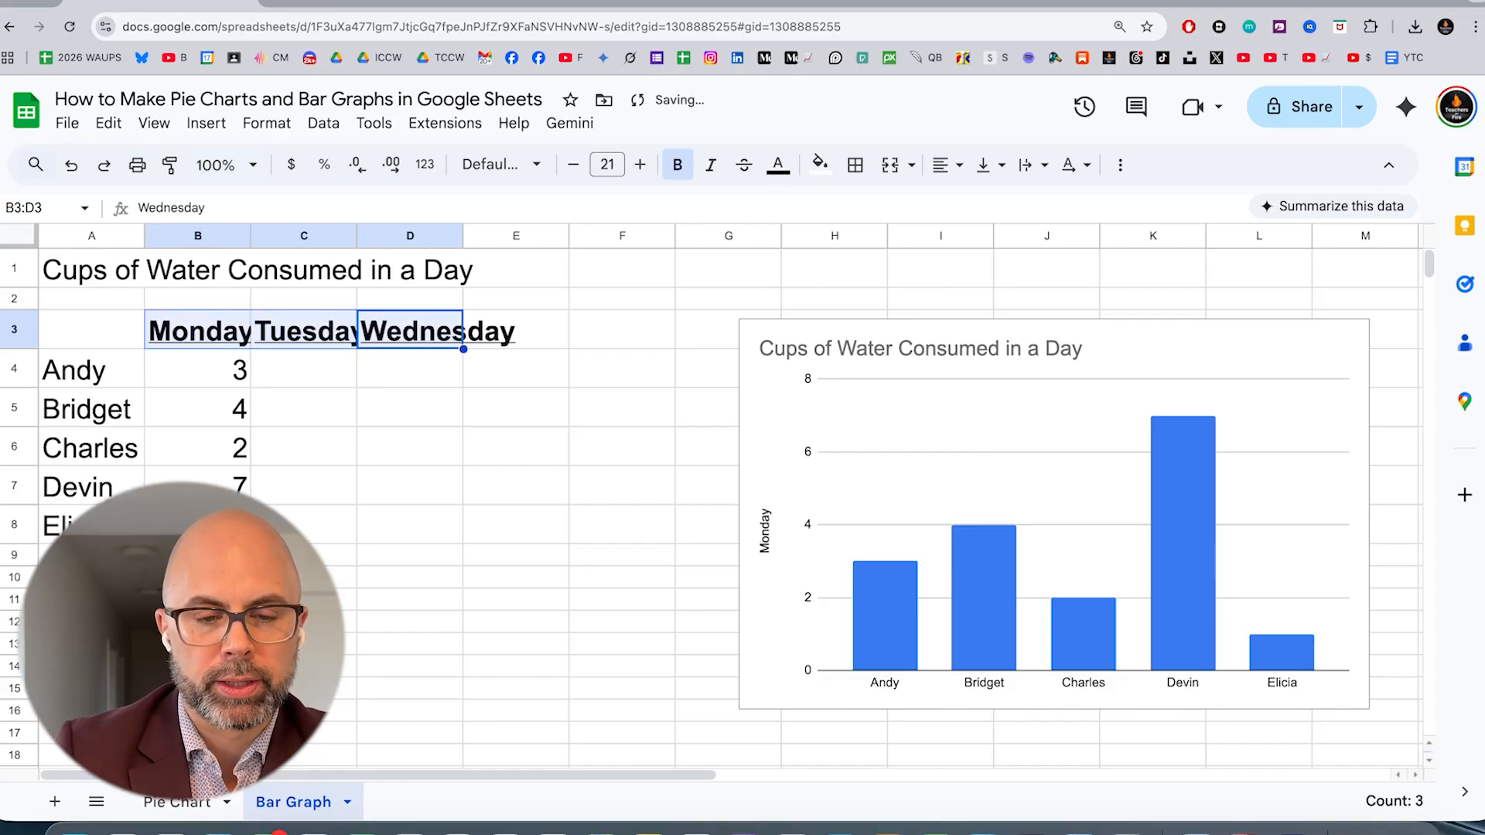
Widen columns C and D so the Tuesday and Wednesday headings fit
{"action": "left_click_drag", "start_coordinate": [462, 233], "coordinate": [461, 232]}
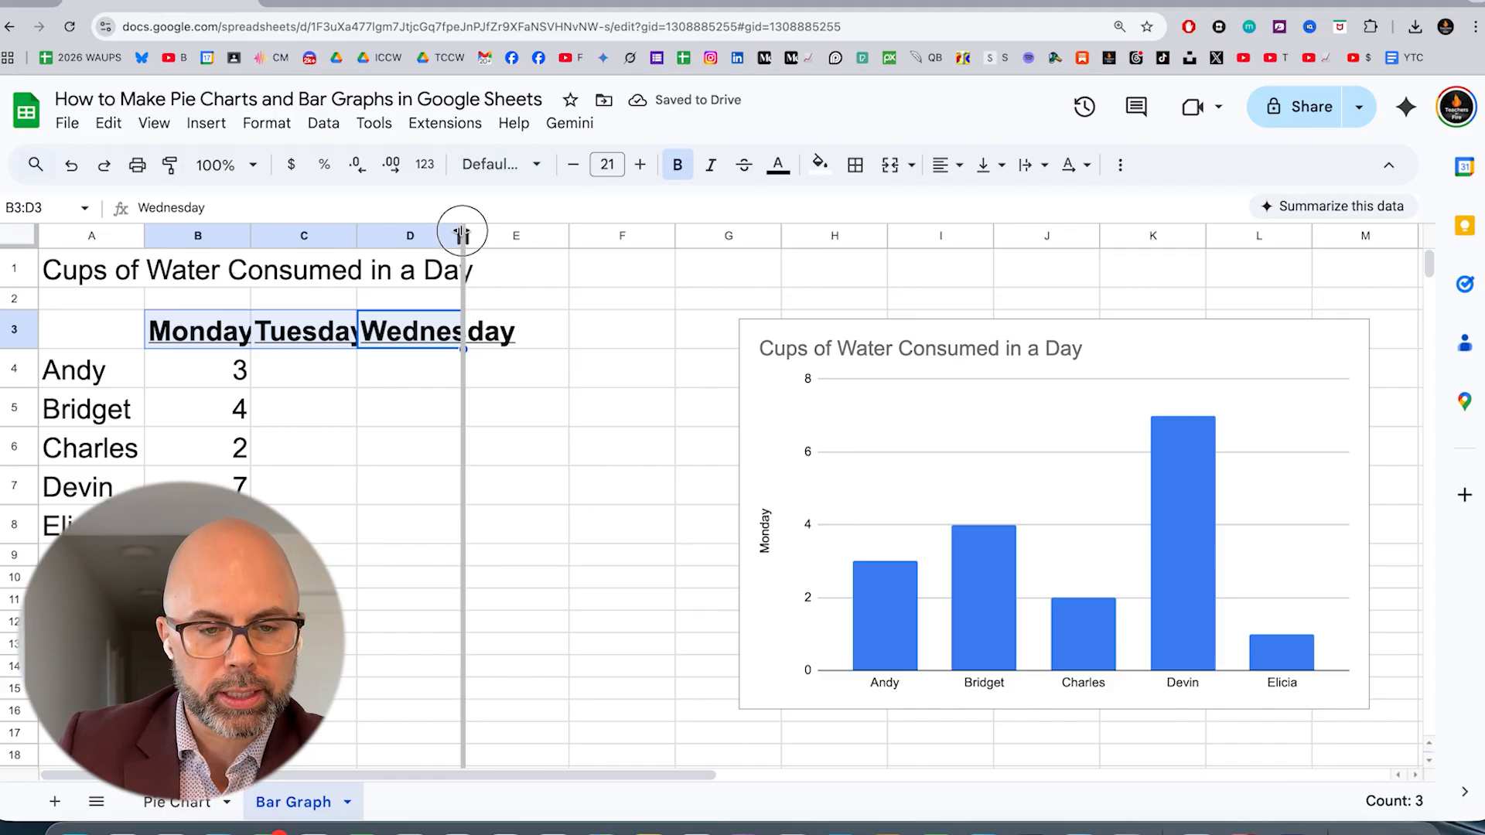
{"action": "double_click", "coordinate": [462, 234]}
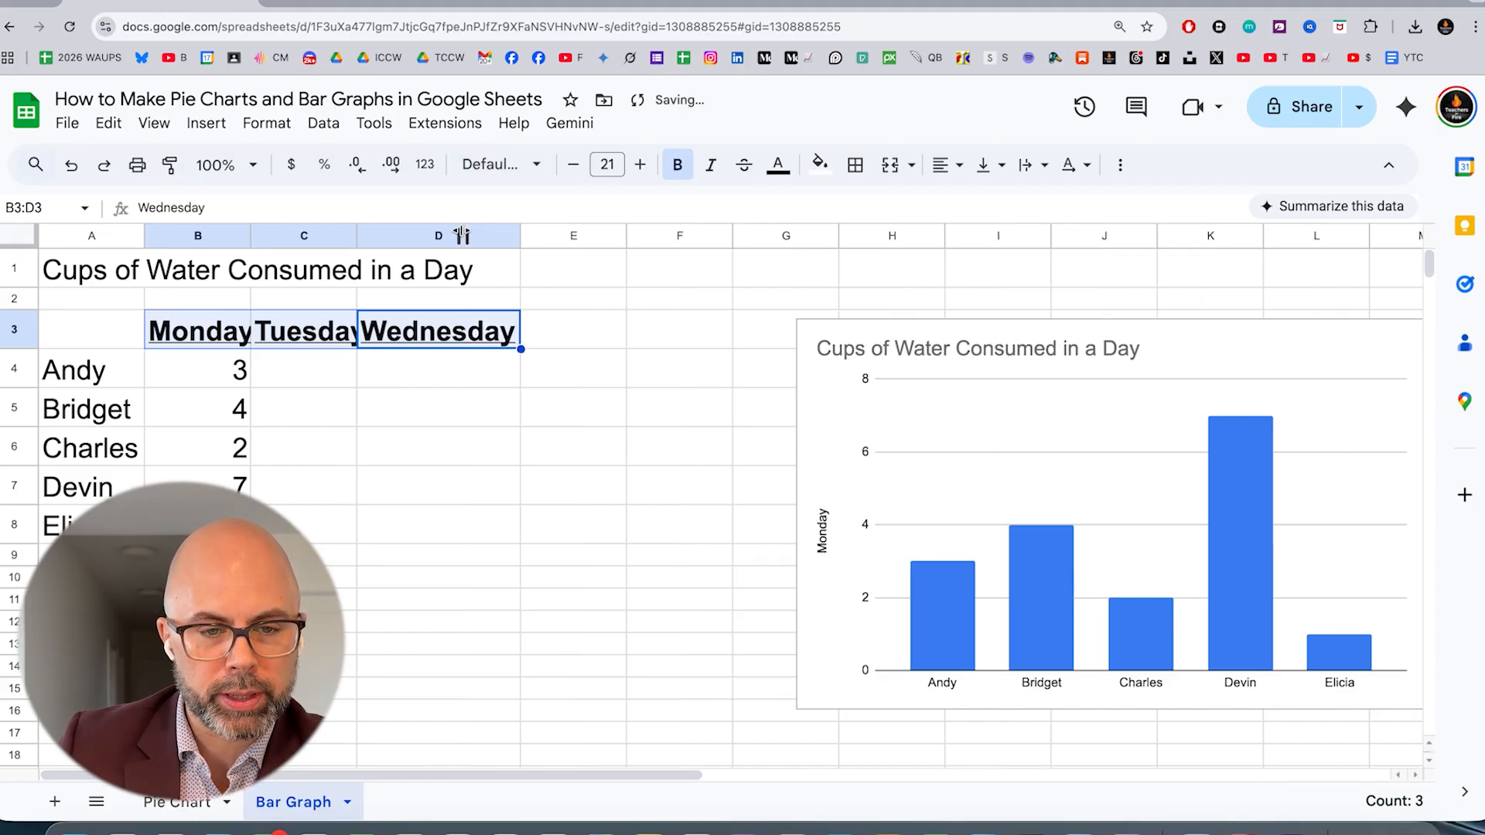
{"action": "double_click", "coordinate": [355, 235]}
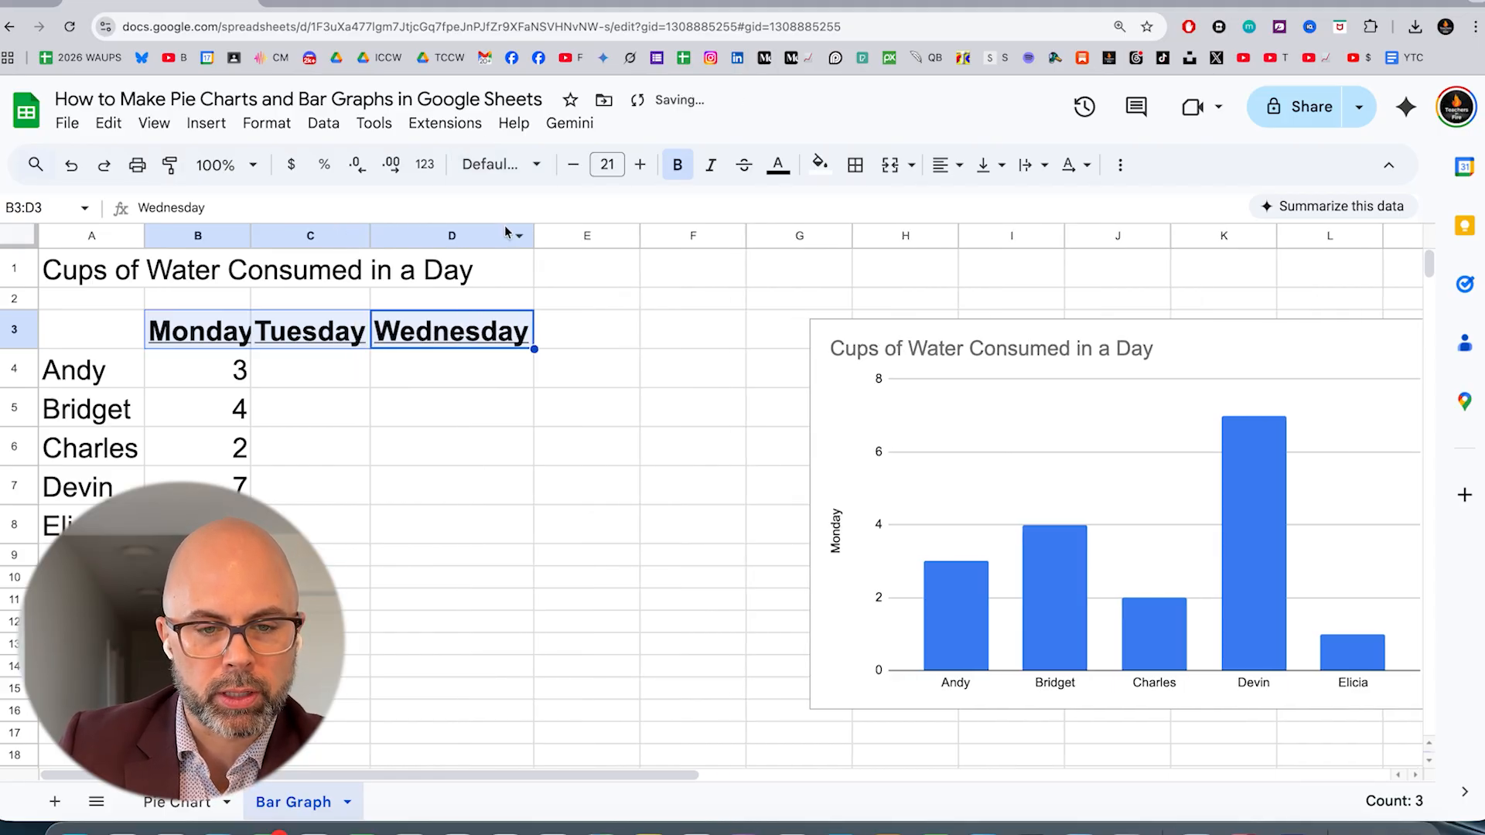
{"action": "mouse_move", "coordinate": [531, 236]}
{"action": "left_mouse_down"}
{"action": "mouse_move", "coordinate": [723, 235]}
{"action": "mouse_move", "coordinate": [537, 236]}
{"action": "left_mouse_up"}
Fill cells C4 to C8 under Tuesday with the values 2, 5, 2, 8 and 3
{"action": "left_click", "coordinate": [305, 373]}
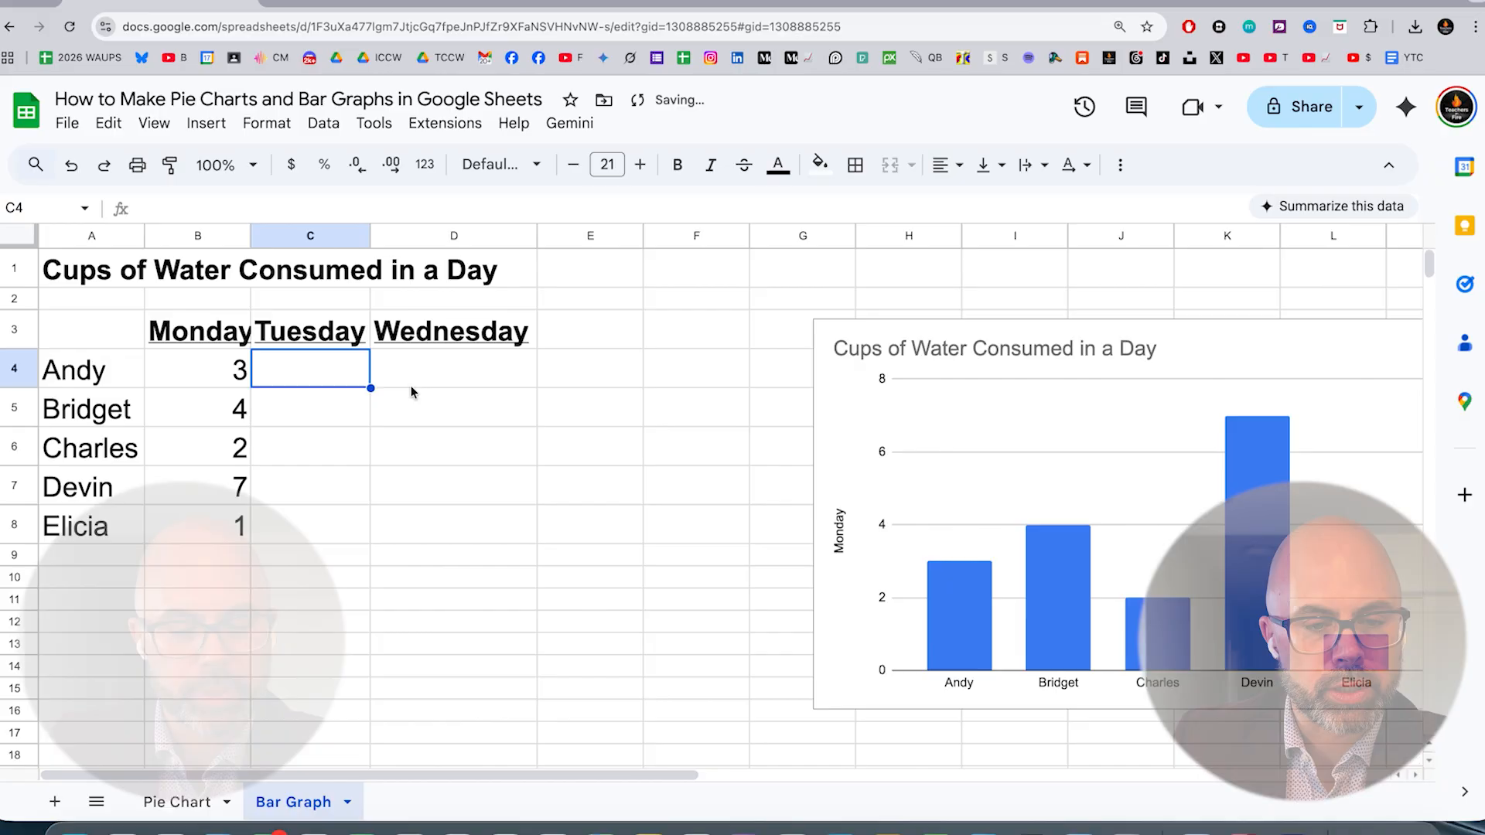
{"action": "type", "text": "2"}
{"action": "key", "text": "Return"}
{"action": "type", "text": "5"}
{"action": "key", "text": "Return"}
{"action": "type", "text": "2"}
{"action": "key", "text": "Return"}
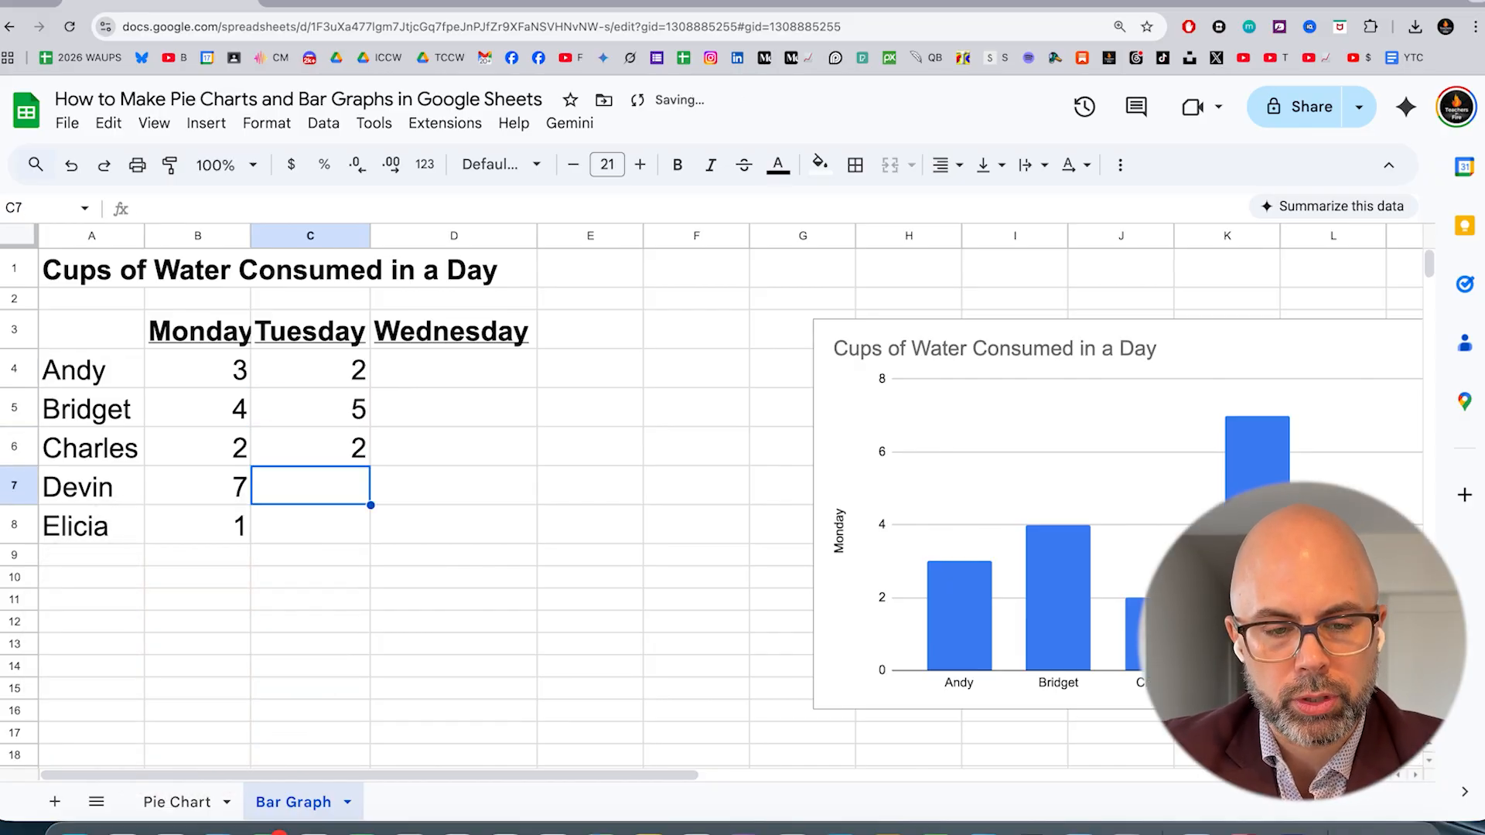
{"action": "type", "text": "8"}
{"action": "key", "text": "Return"}
{"action": "type", "text": "3"}
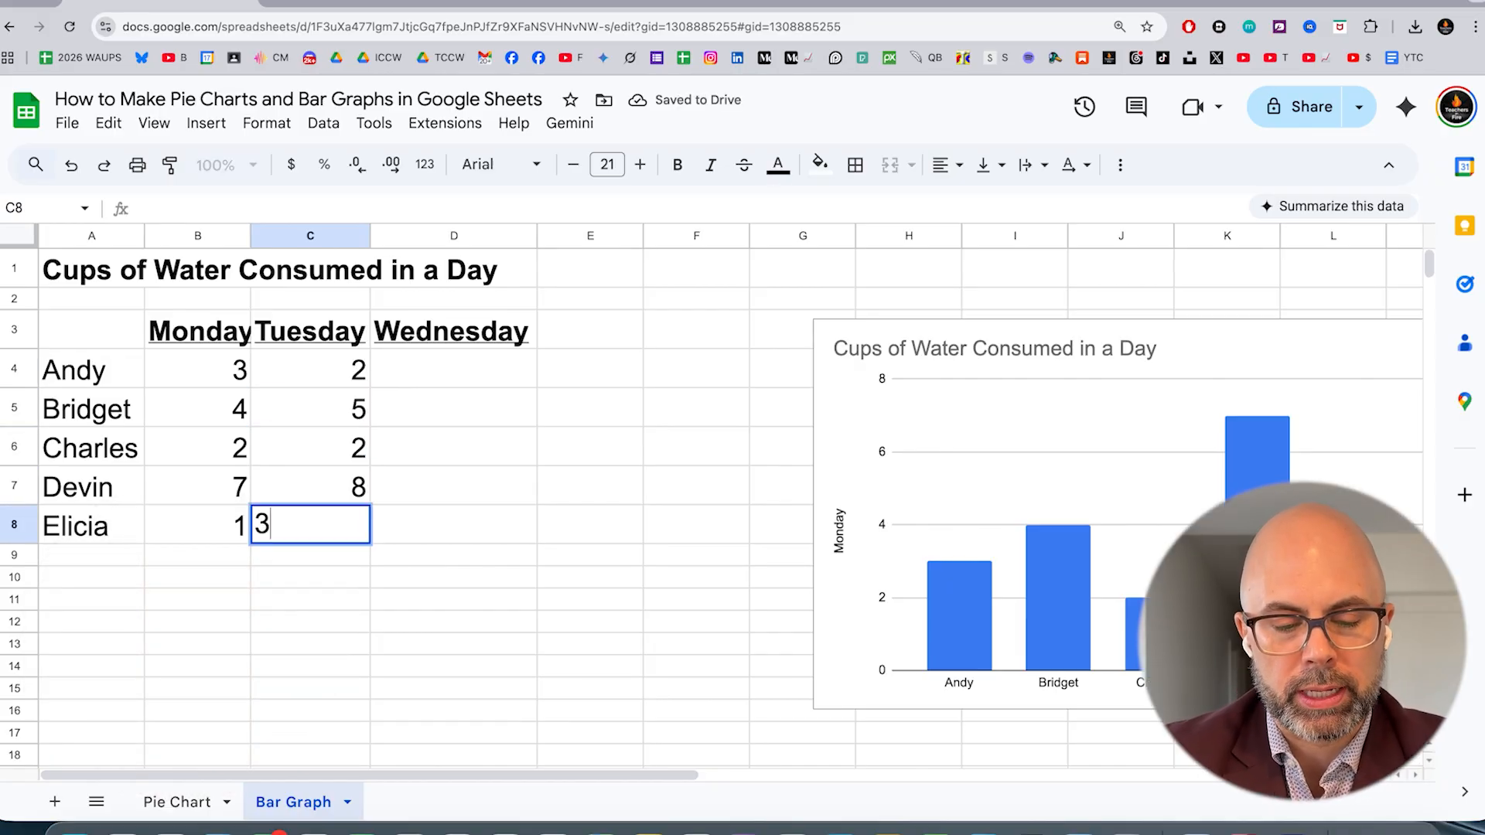
{"action": "key", "text": "Tab"}
Fill cells D4 to D8 under Wednesday with the values 5, 4, 3, 10 and 3
{"action": "key", "text": "Up"}
{"action": "key", "text": "Up"}
{"action": "key", "text": "Up"}
{"action": "key", "text": "Up"}
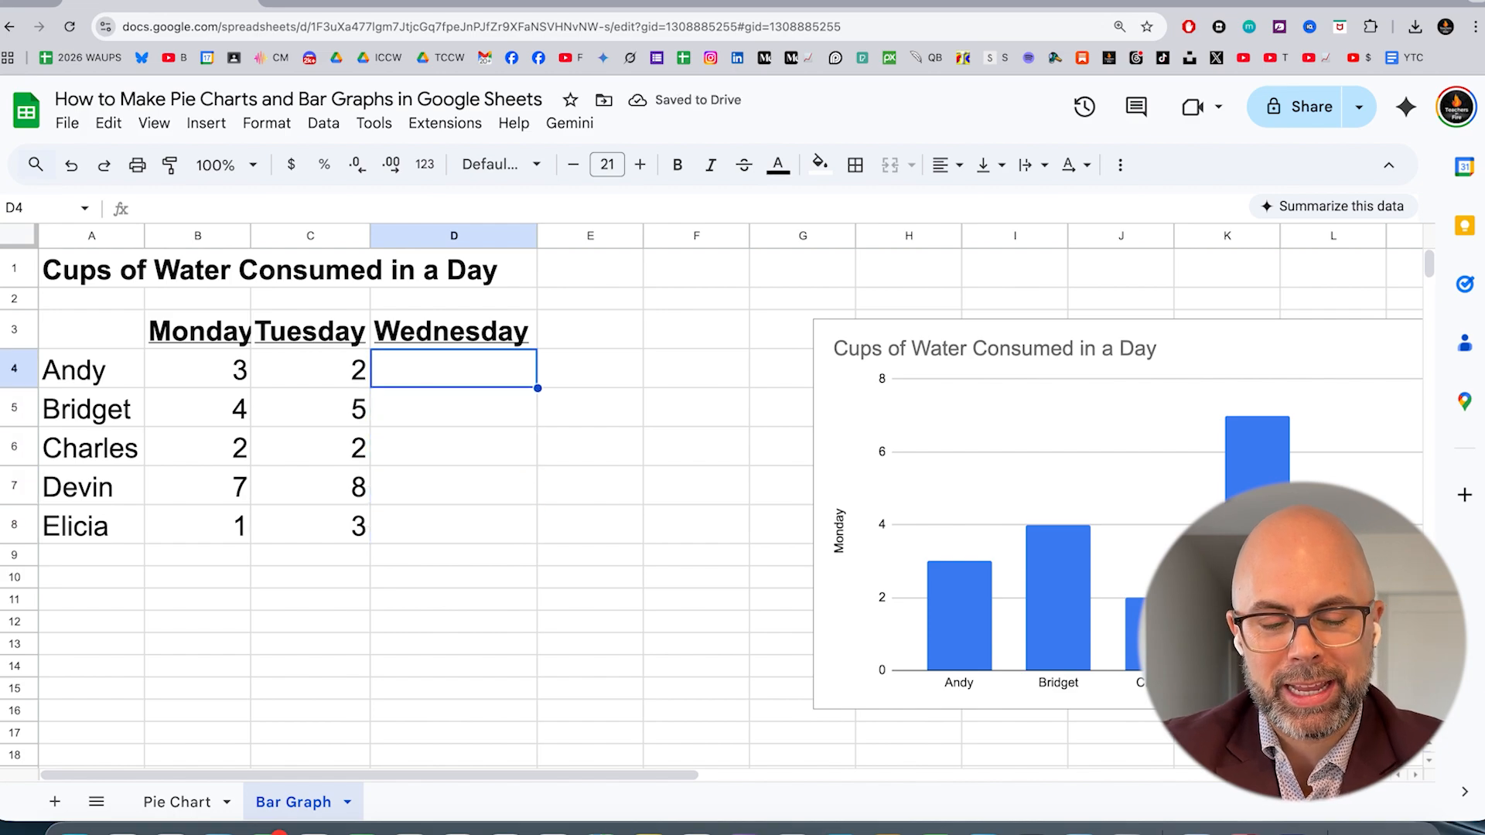
{"action": "type", "text": "5"}
{"action": "key", "text": "Return"}
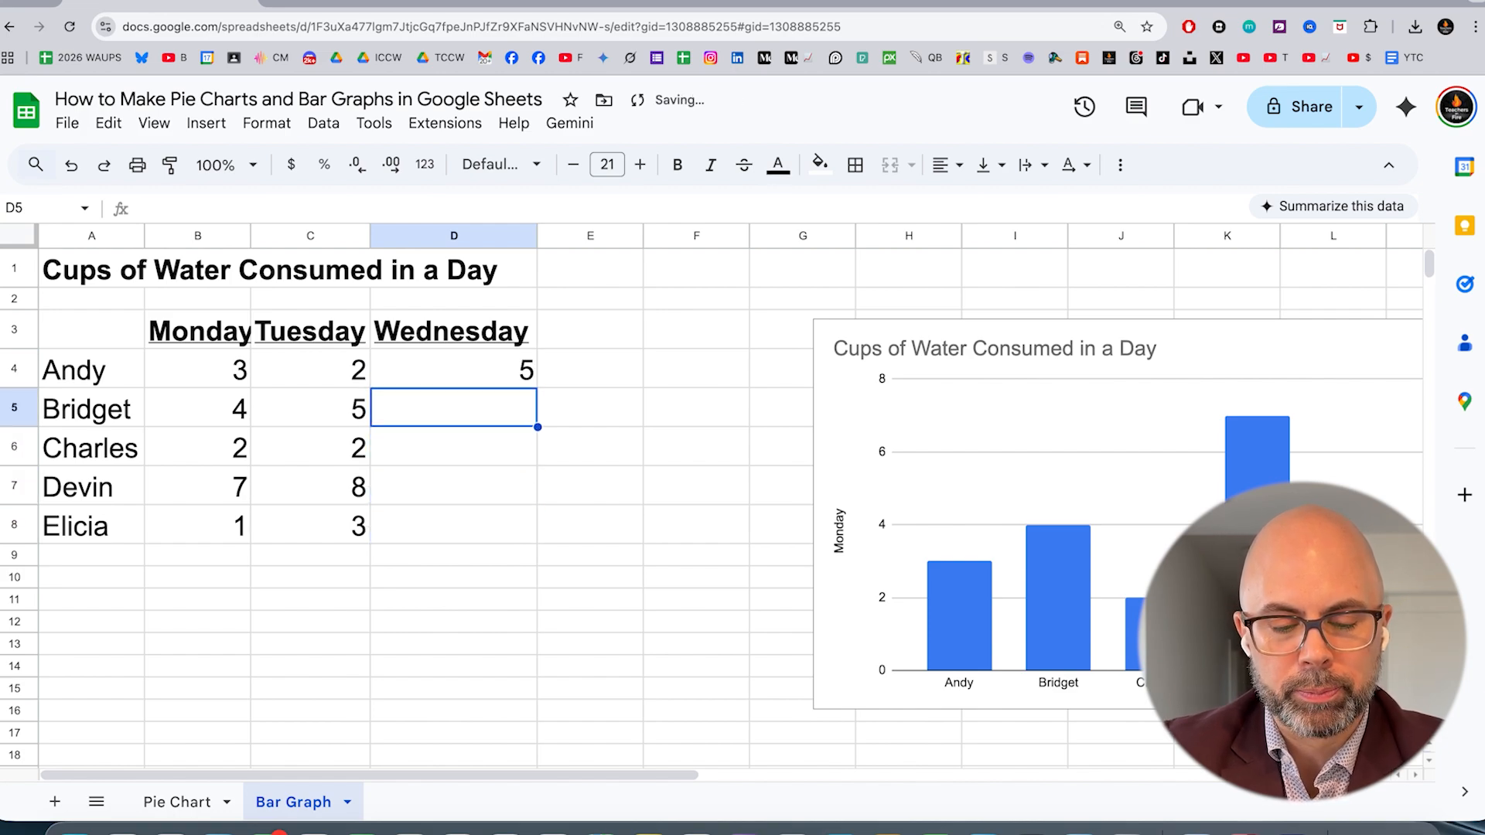
{"action": "type", "text": "4"}
{"action": "key", "text": "Return"}
{"action": "type", "text": "3"}
{"action": "key", "text": "Return"}
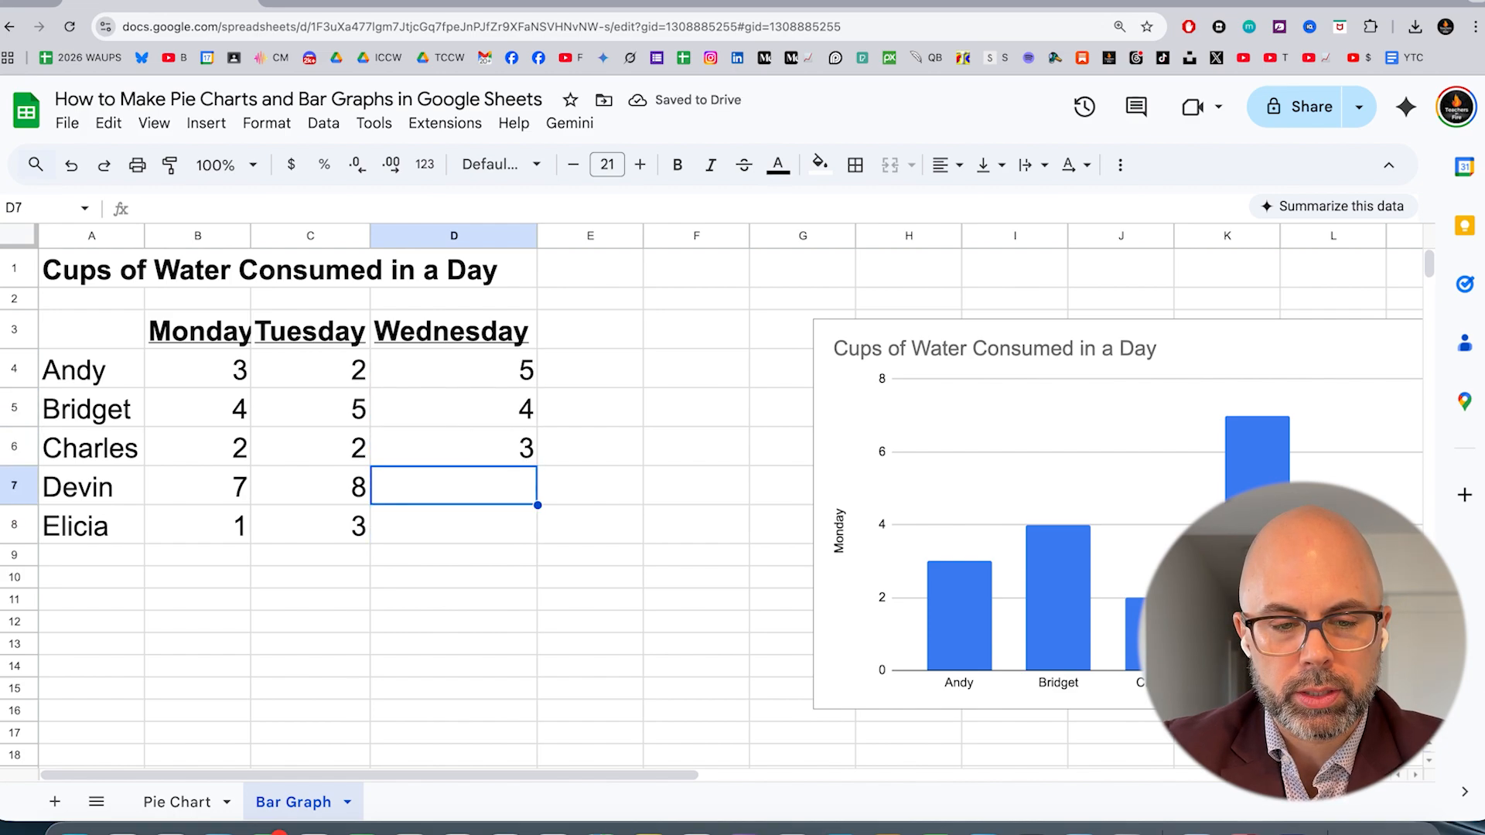
{"action": "type", "text": "10"}
{"action": "key", "text": "Return"}
{"action": "type", "text": "3"}
{"action": "key", "text": "Return"}
Insert a chart from cells A1:D8 covering all three weekdays
{"action": "key", "text": "Up"}
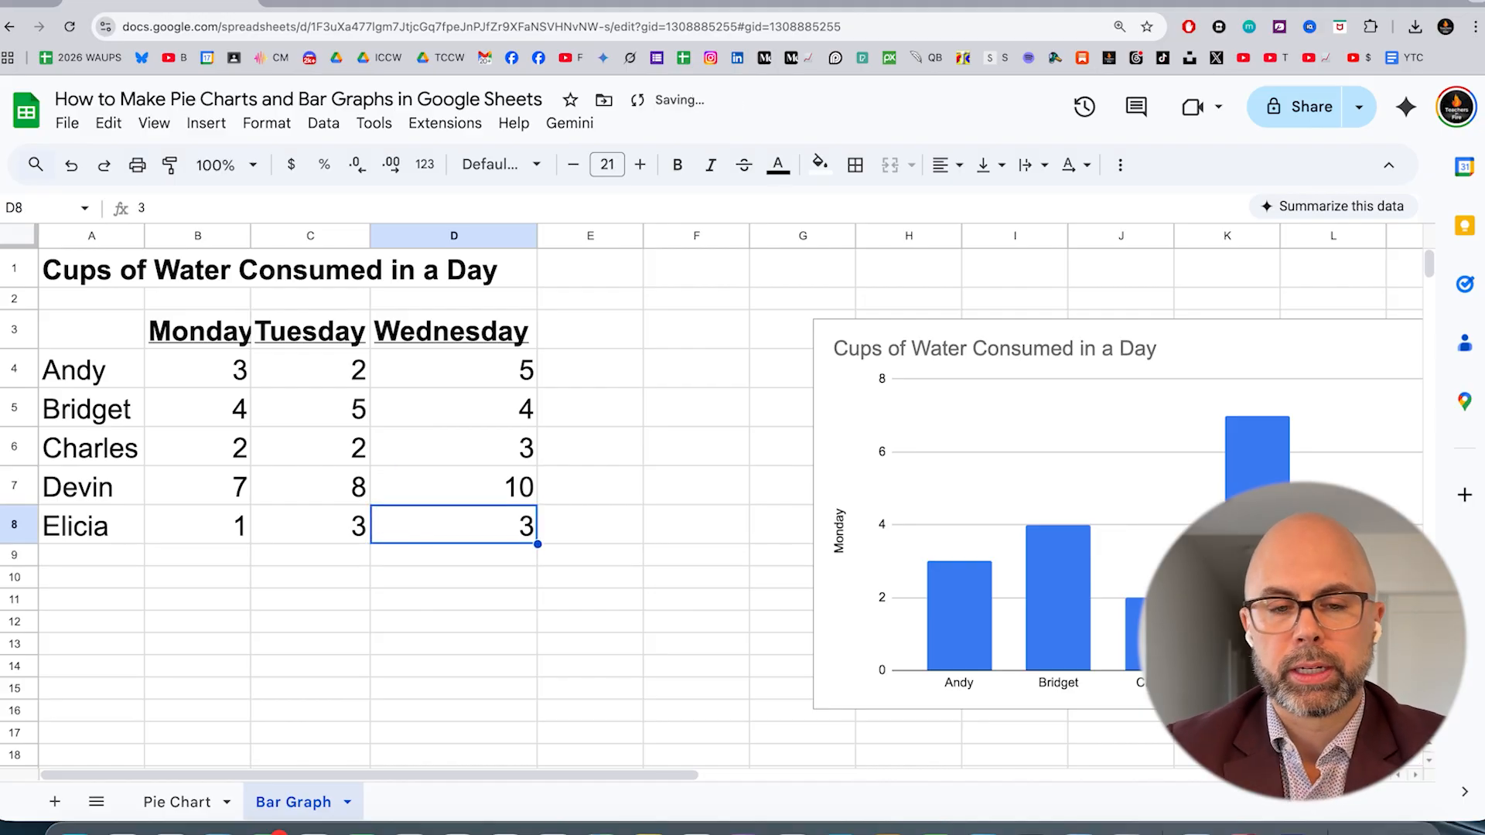
{"action": "key", "text": "shift+Up"}
{"action": "key", "text": "shift+Up"}
{"action": "key", "text": "shift+Up"}
{"action": "key", "text": "shift+Up"}
{"action": "key", "text": "shift+Up"}
{"action": "key", "text": "shift+Up"}
{"action": "key", "text": "shift+Up"}
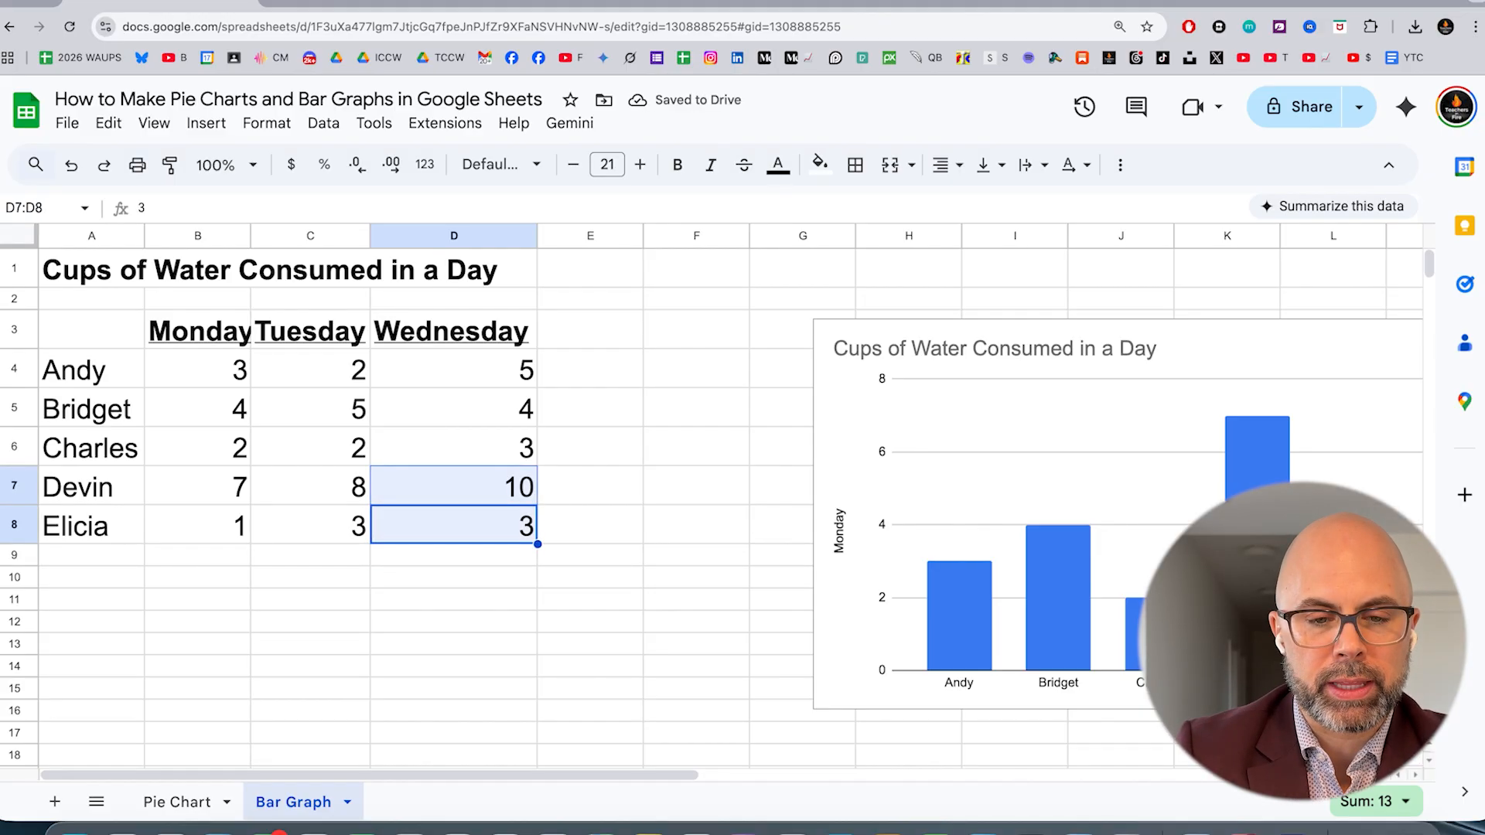
{"action": "key", "text": "shift+Left"}
{"action": "key", "text": "shift+Left"}
{"action": "key", "text": "shift+Left"}
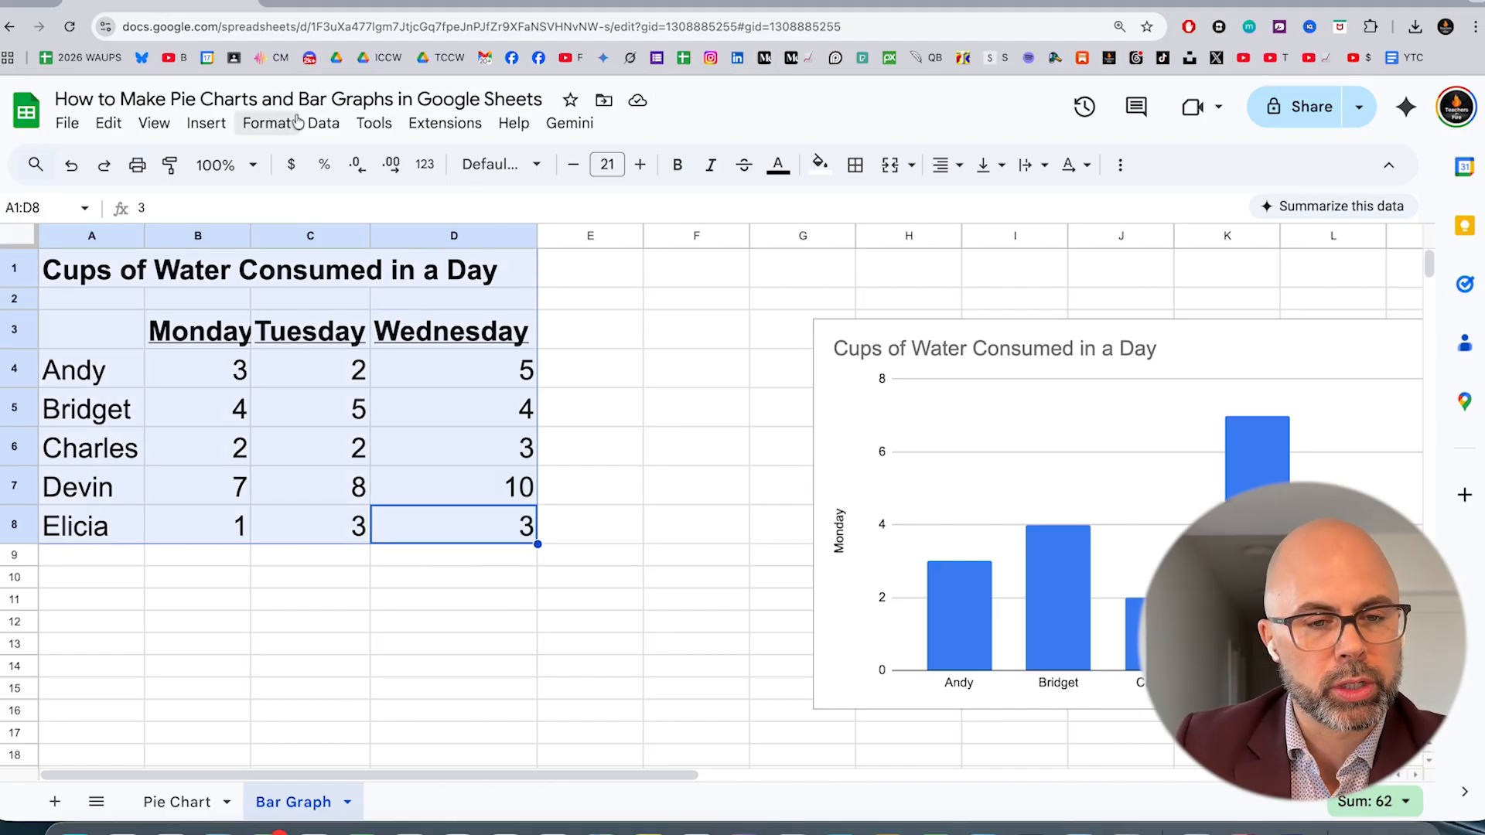
{"action": "left_click", "coordinate": [206, 124]}
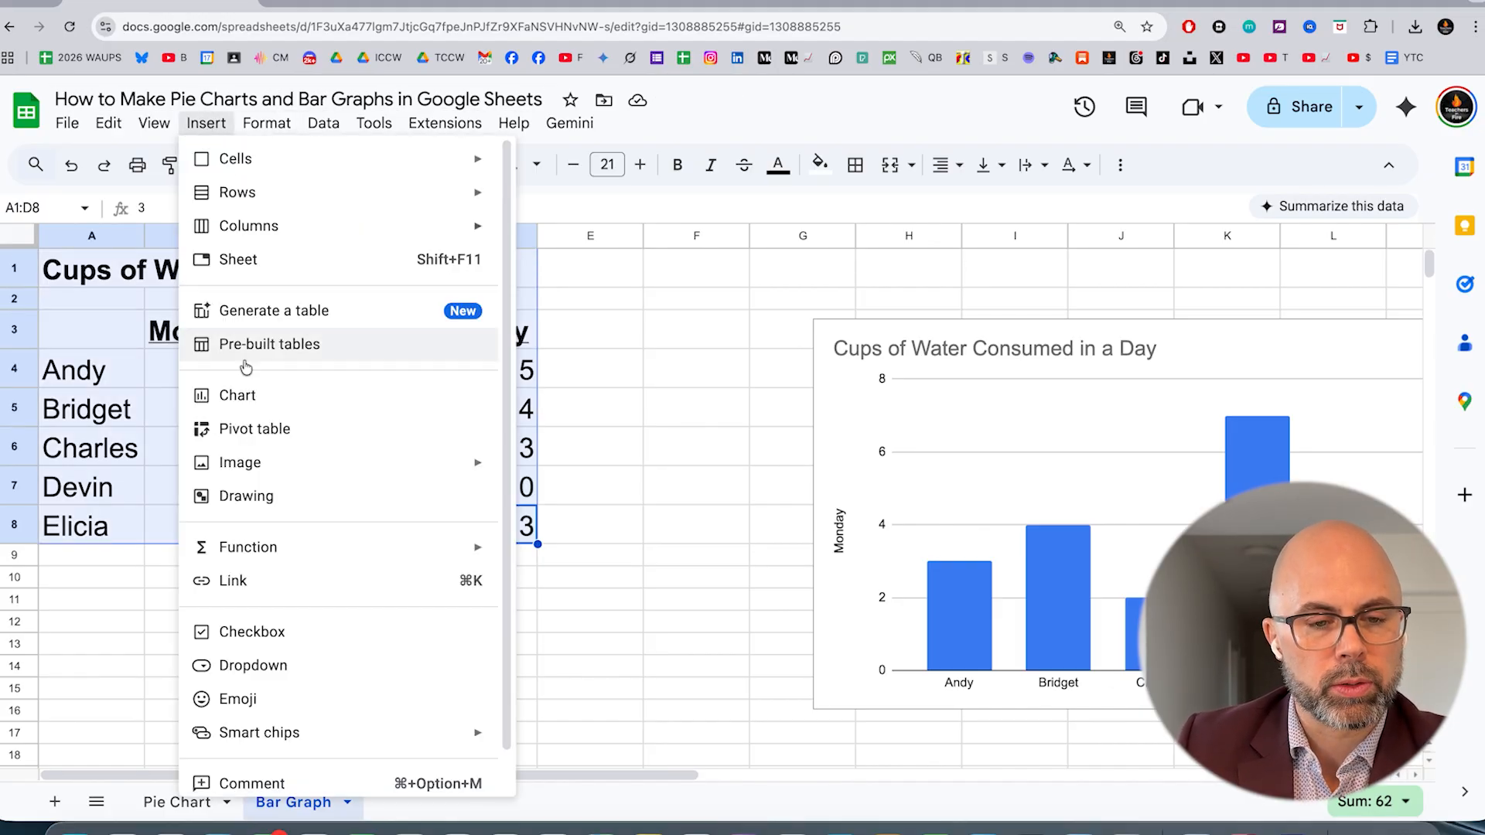
{"action": "left_click", "coordinate": [234, 395]}
Remove the old Monday-only chart and move the three-day chart beside the data table
{"action": "key", "text": "ctrl+z"}
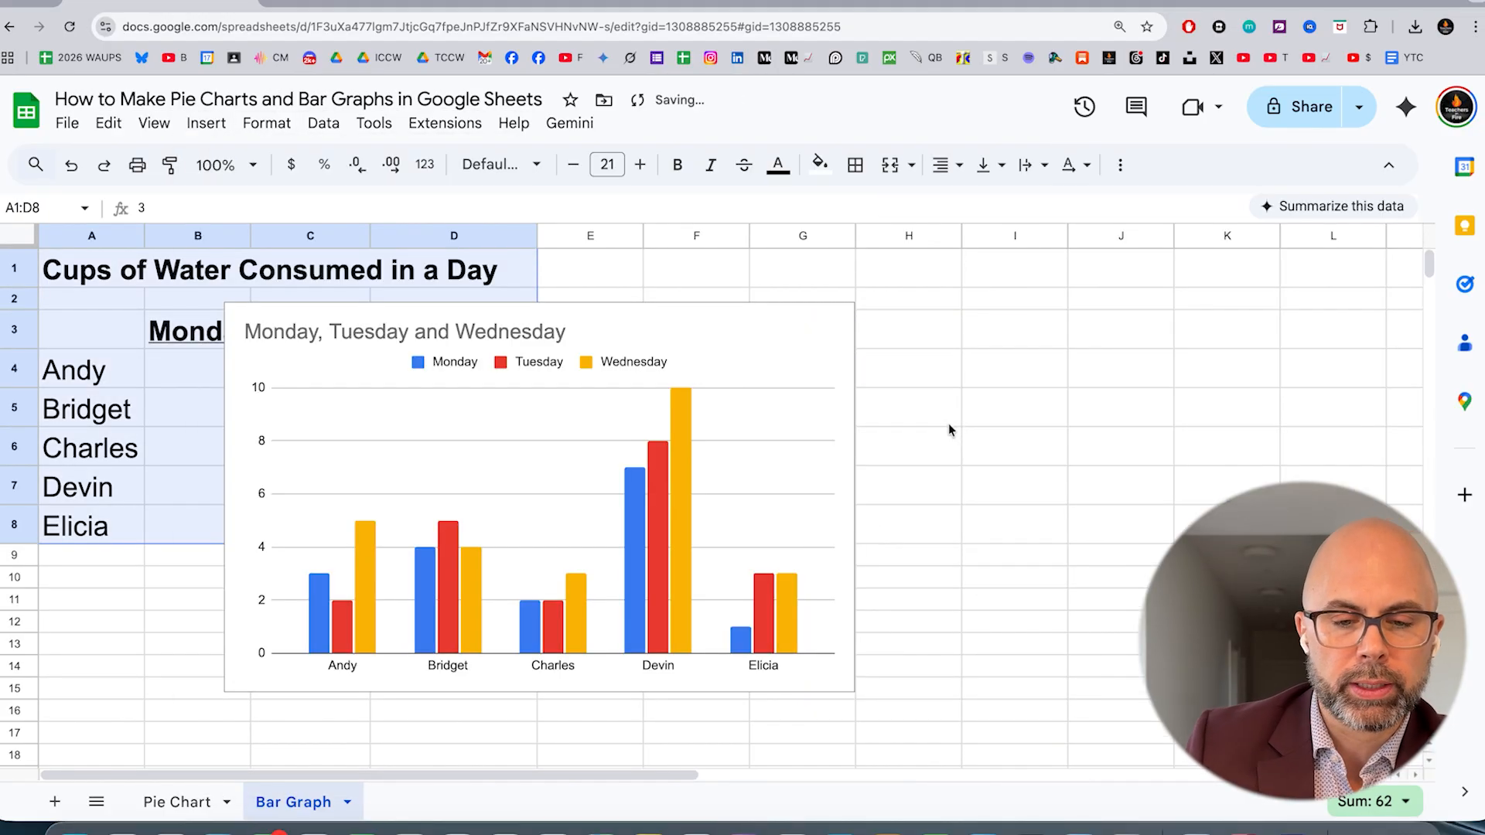
{"action": "left_click", "coordinate": [629, 421]}
{"action": "left_click_drag", "start_coordinate": [497, 447], "coordinate": [878, 421]}
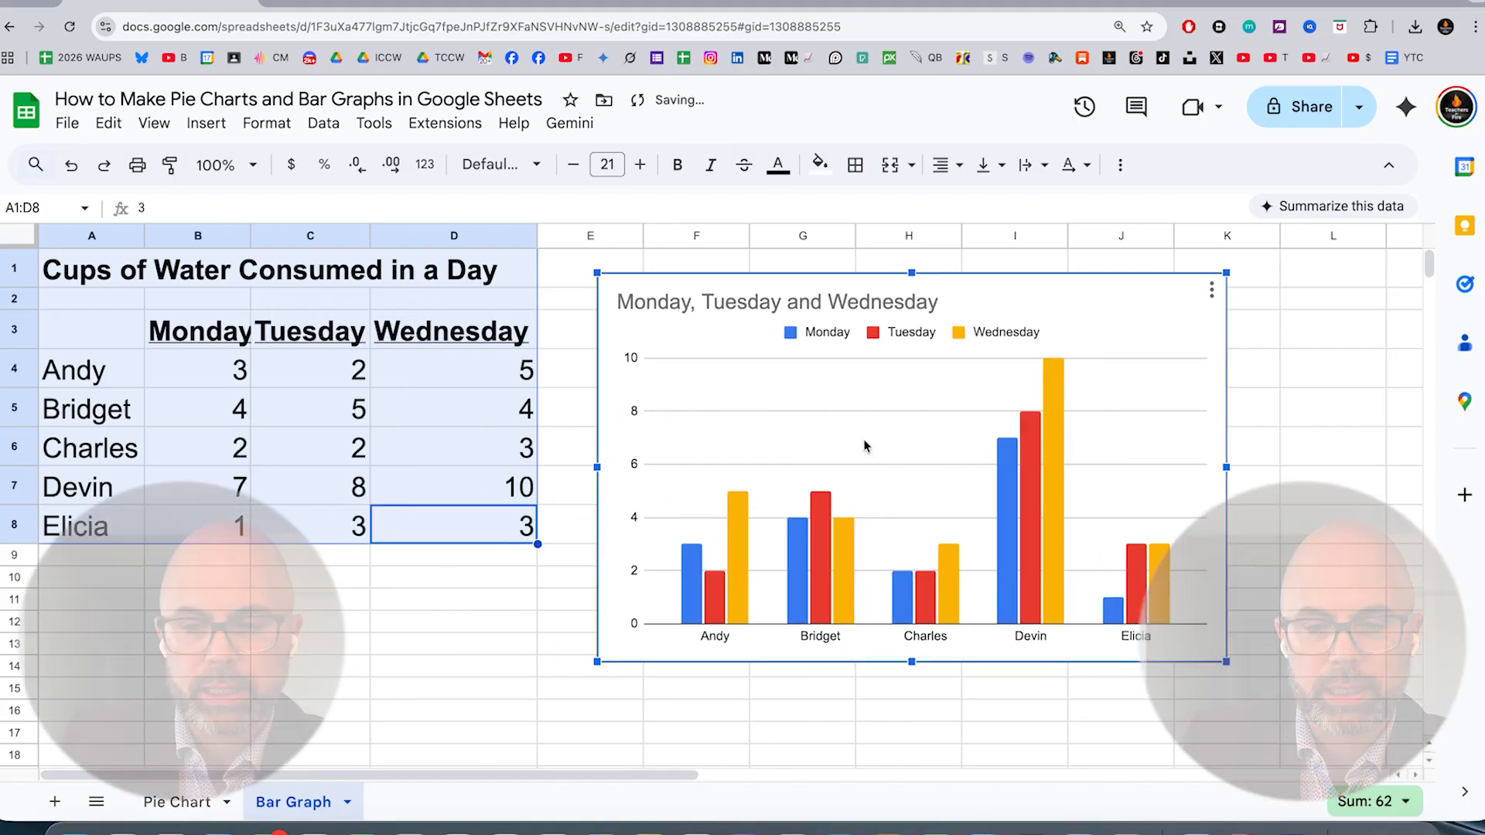
Set the three-day chart's title to "Cups of Water Consumed in a Day"
{"action": "left_click", "coordinate": [1211, 289]}
{"action": "left_click", "coordinate": [1277, 325]}
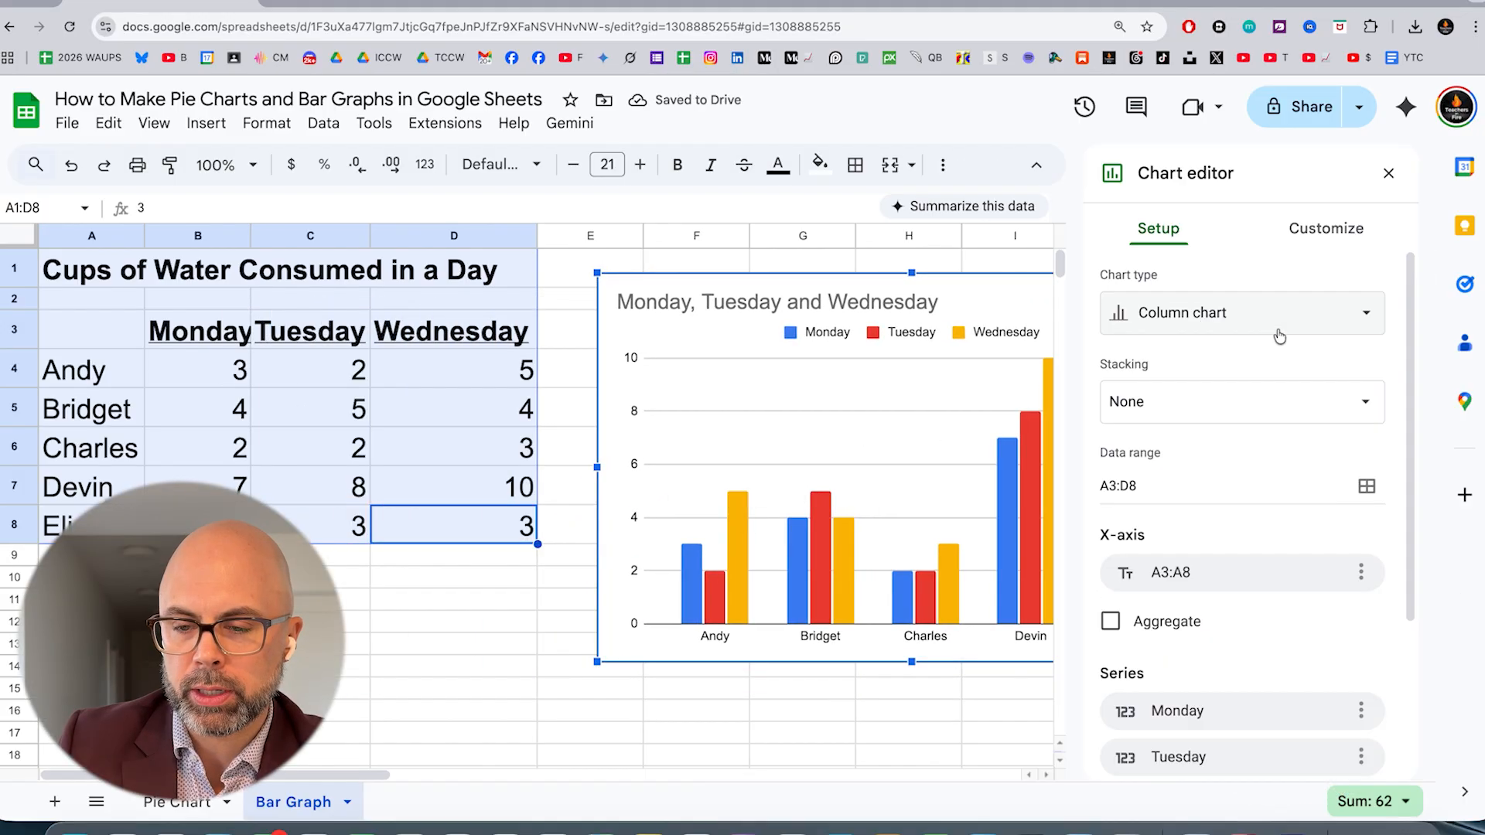
{"action": "left_click", "coordinate": [1312, 233]}
{"action": "left_click", "coordinate": [1191, 344]}
{"action": "left_click", "coordinate": [1241, 502]}
{"action": "type", "text": "Cups "}
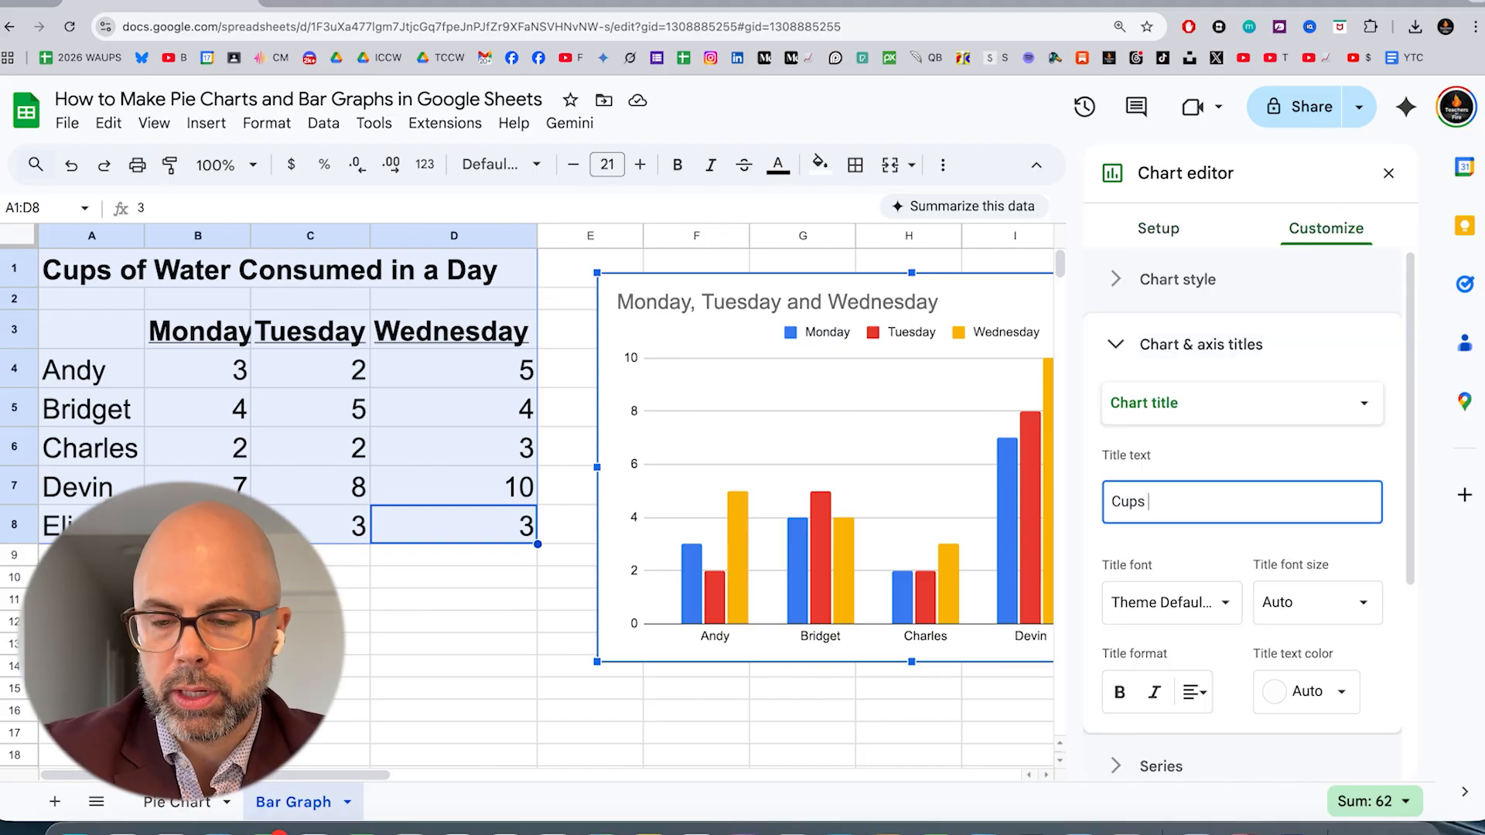
{"action": "type", "text": "of Water Consum"}
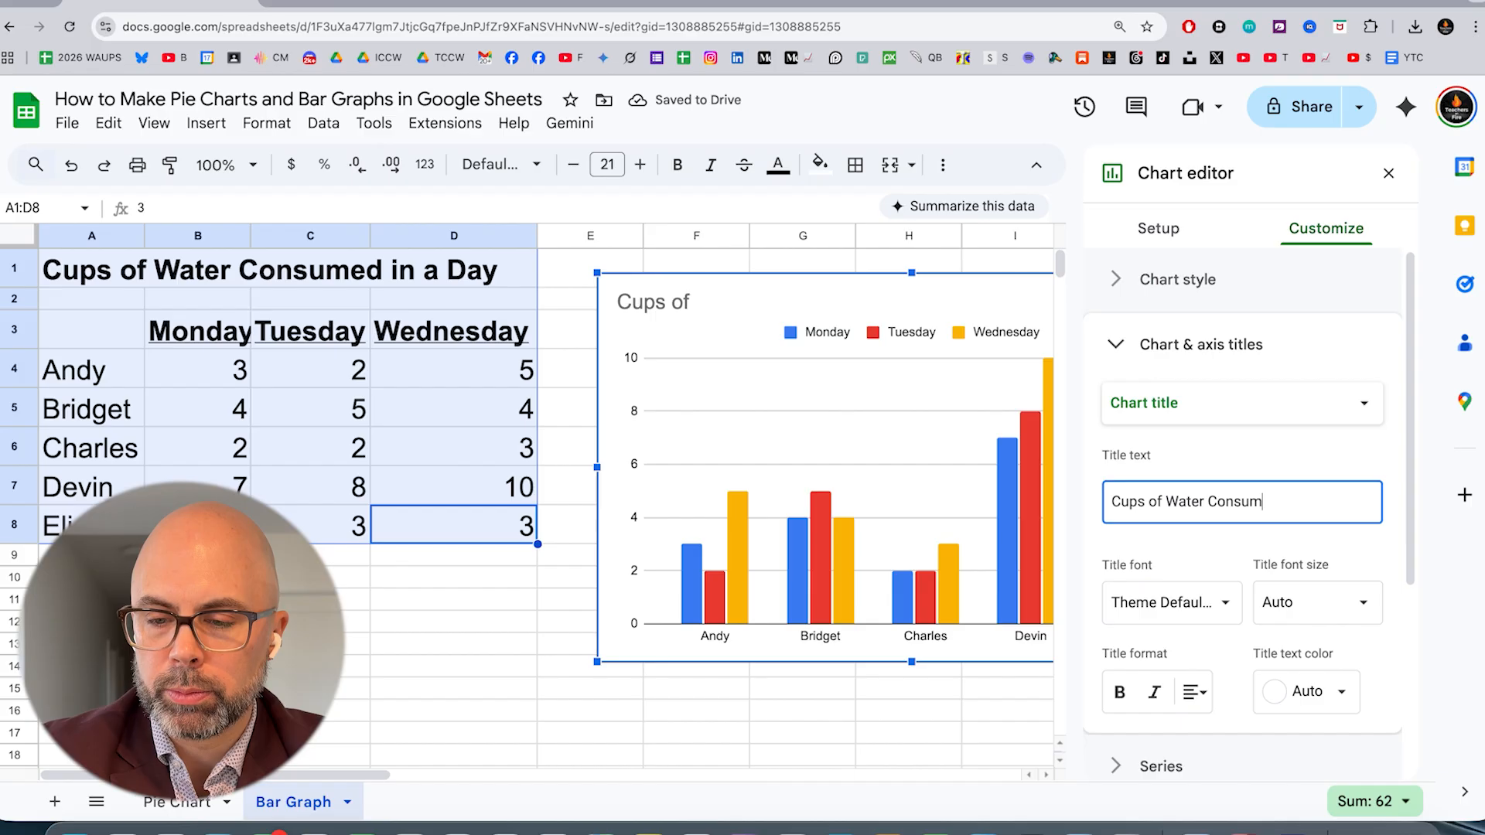
{"action": "type", "text": "ed in a Day"}
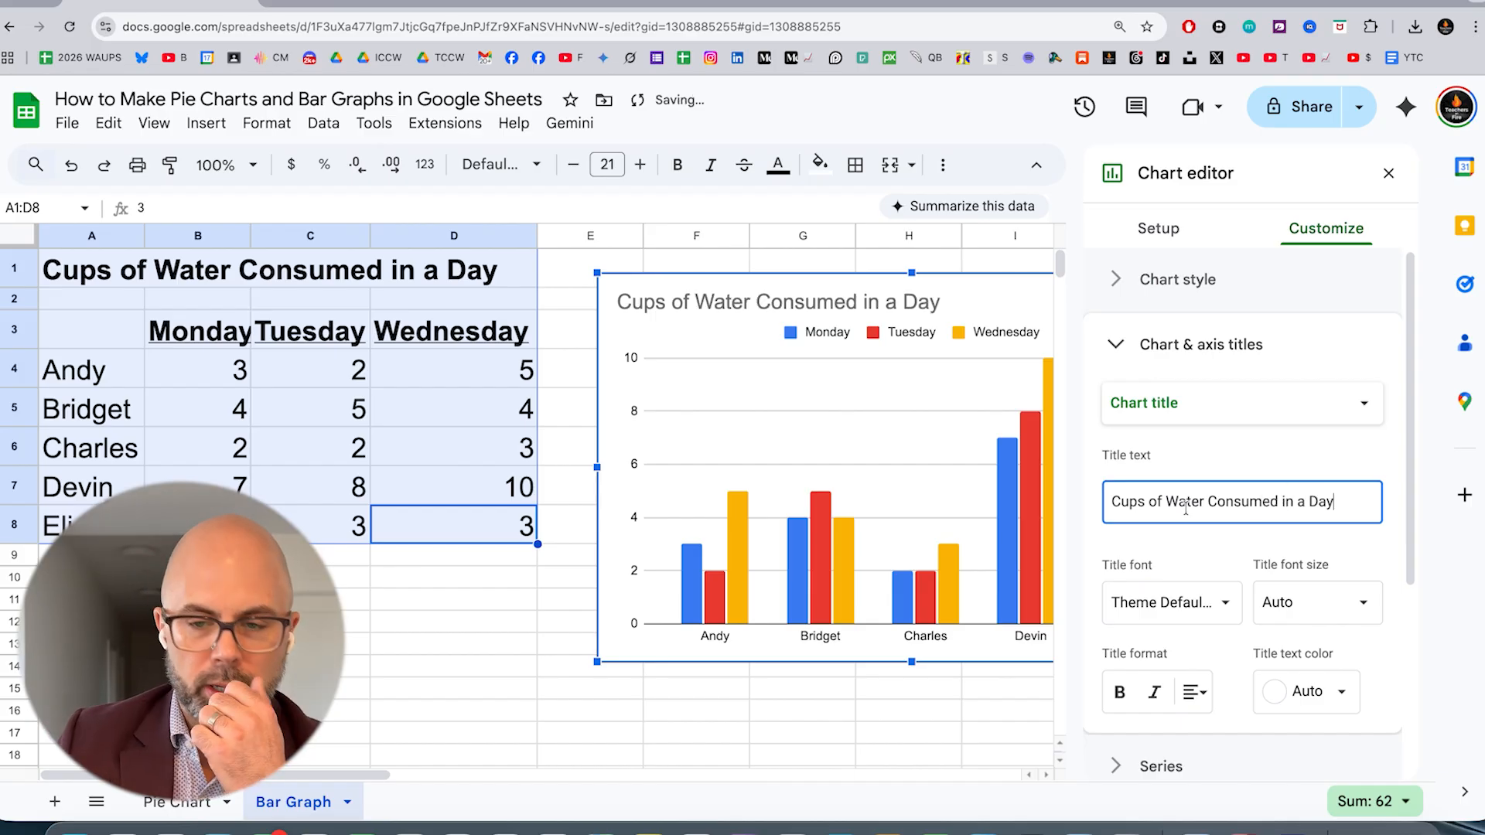
Set the fill color of the chart's Monday series to pure blue
{"action": "left_click", "coordinate": [1118, 349]}
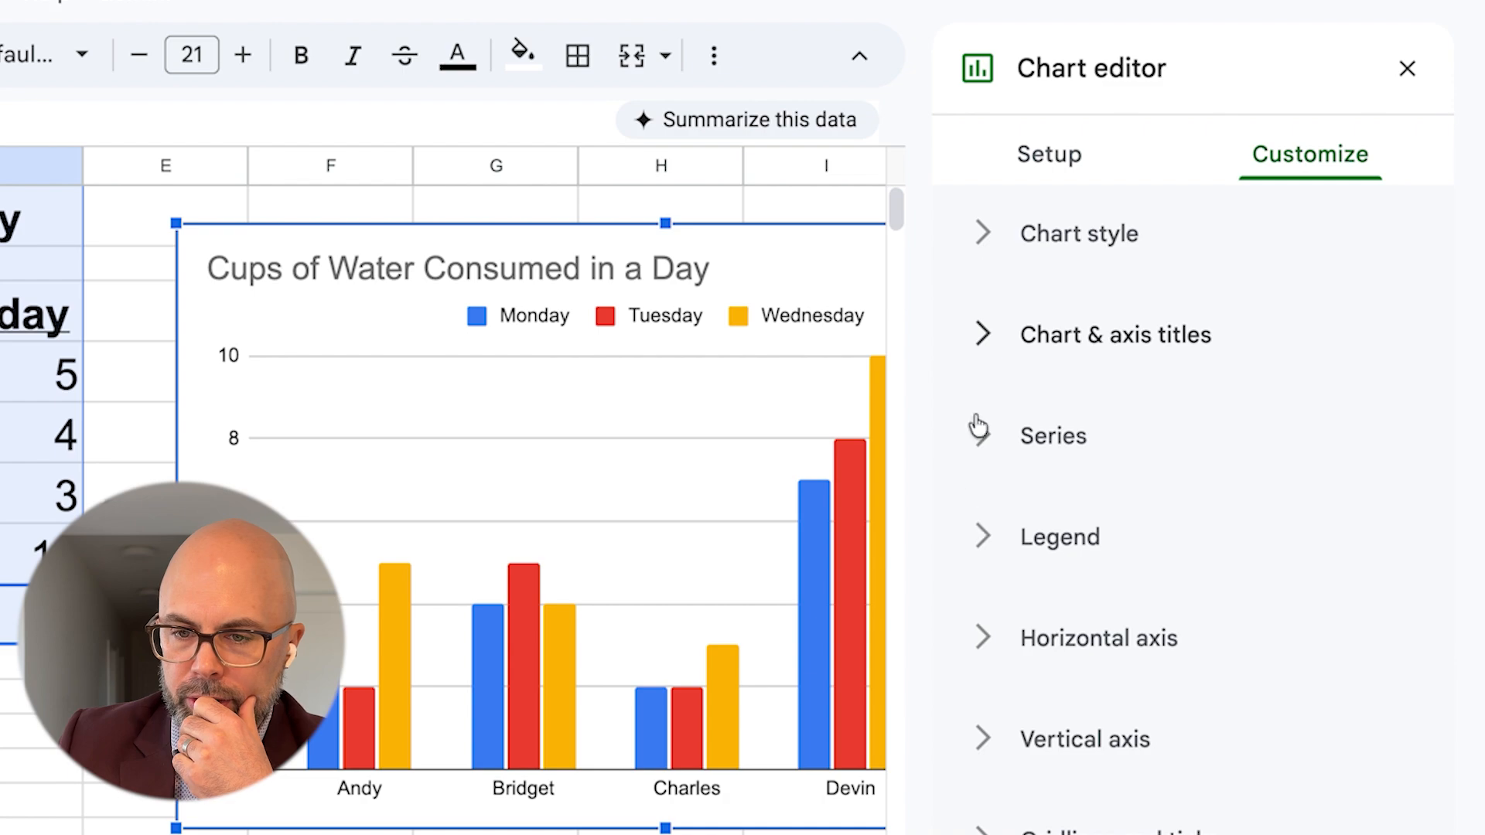
{"action": "left_click", "coordinate": [656, 743]}
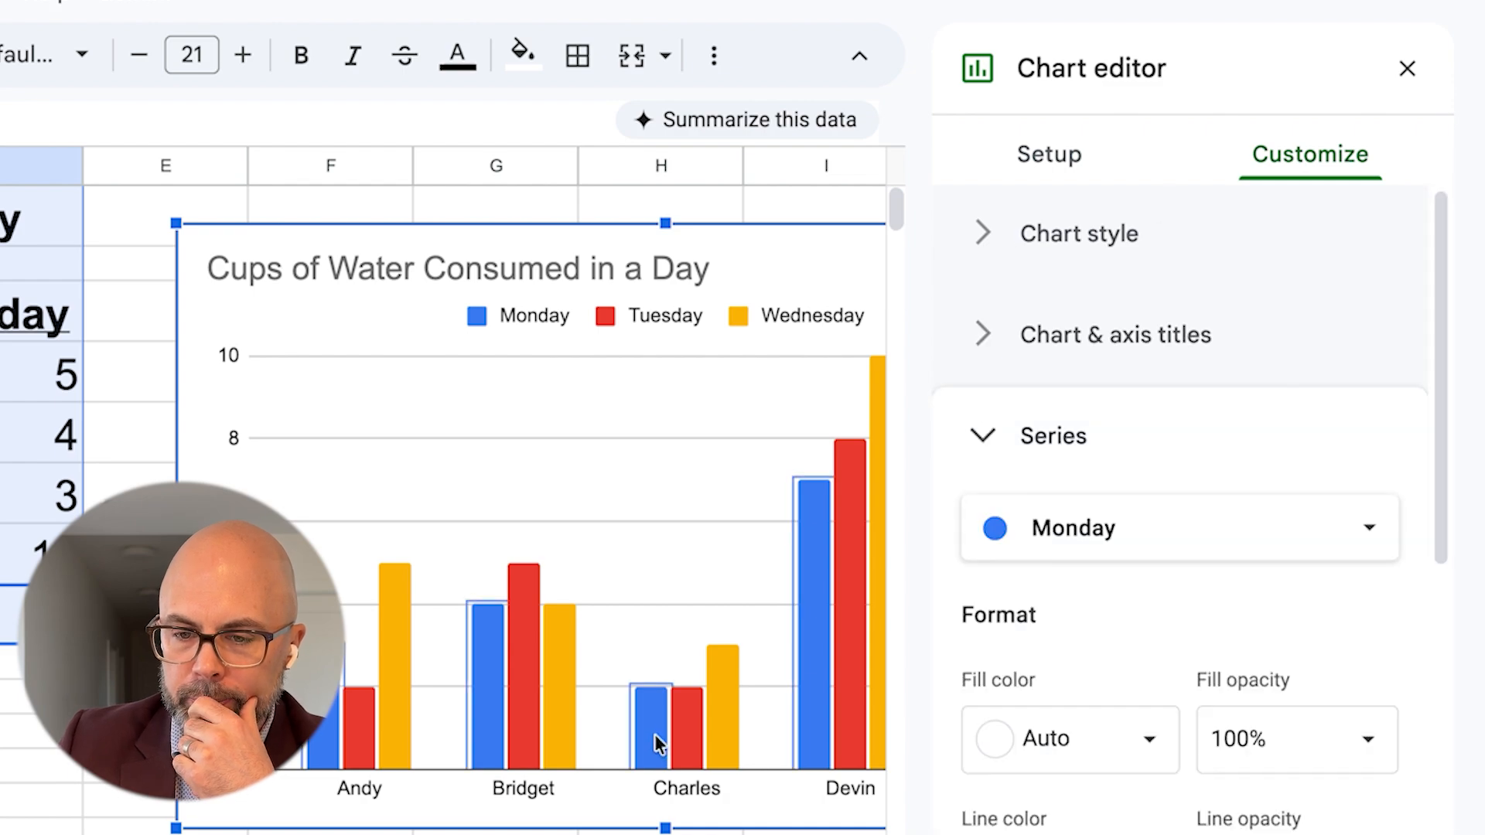
{"action": "left_click", "coordinate": [1148, 727]}
{"action": "left_click", "coordinate": [1243, 285]}
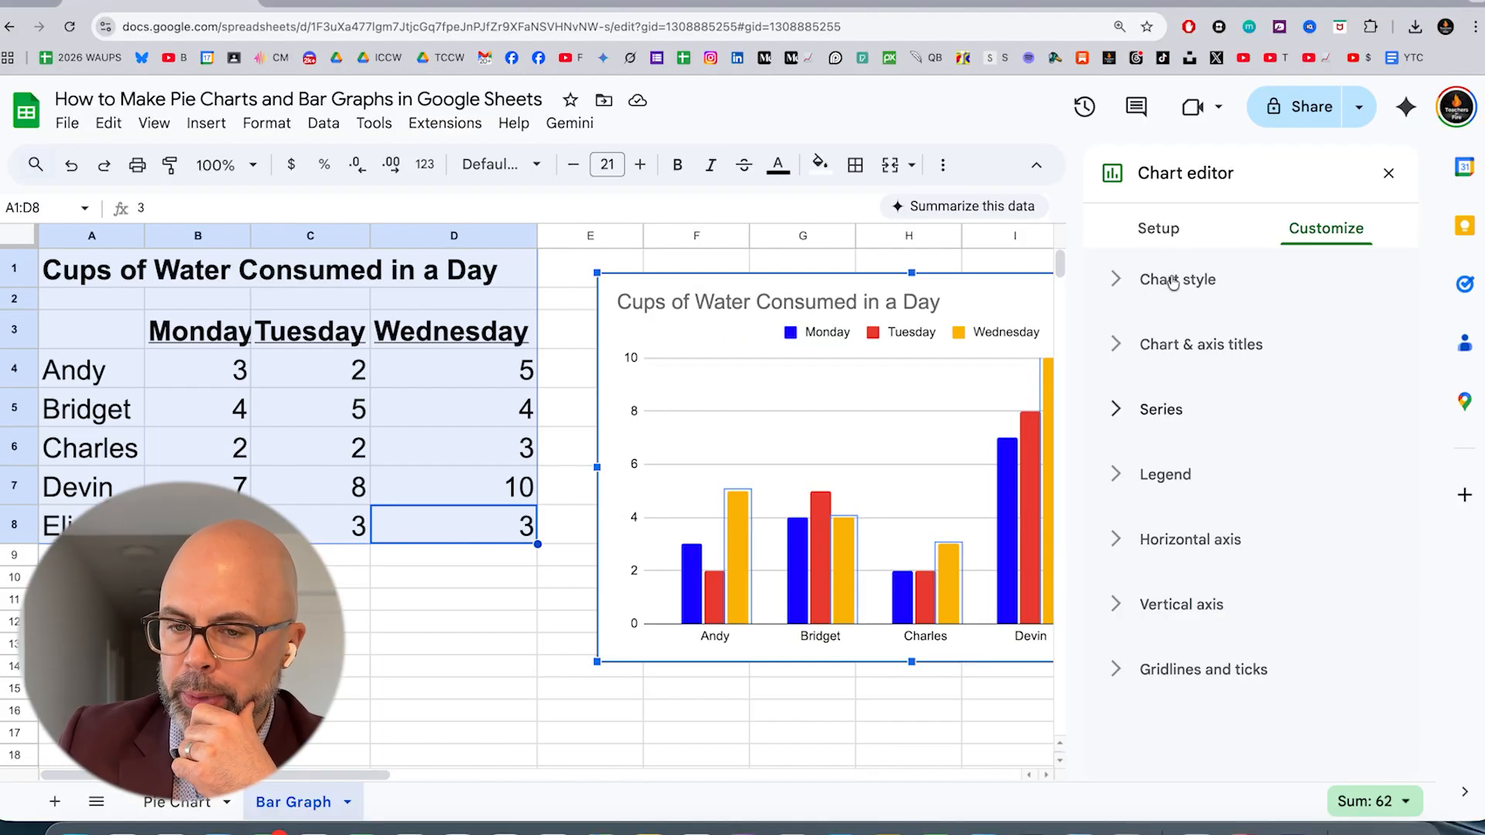
Change the three-day chart's type to a stacked area chart
{"action": "left_click", "coordinate": [1160, 232]}
{"action": "left_click", "coordinate": [1242, 322]}
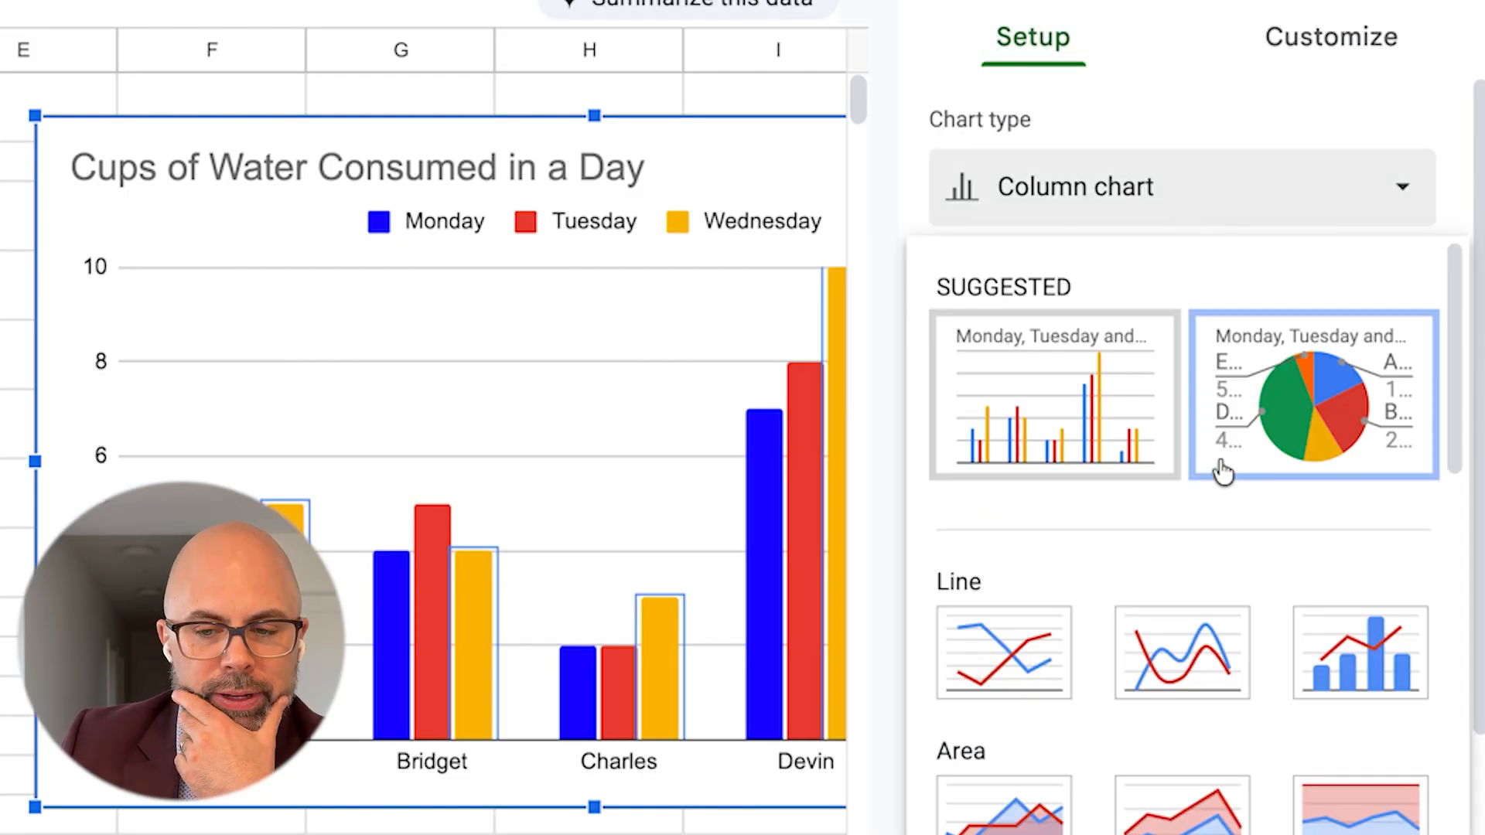
{"action": "scroll", "coordinate": [1219, 474], "scroll_direction": "down", "scroll_amount": 1}
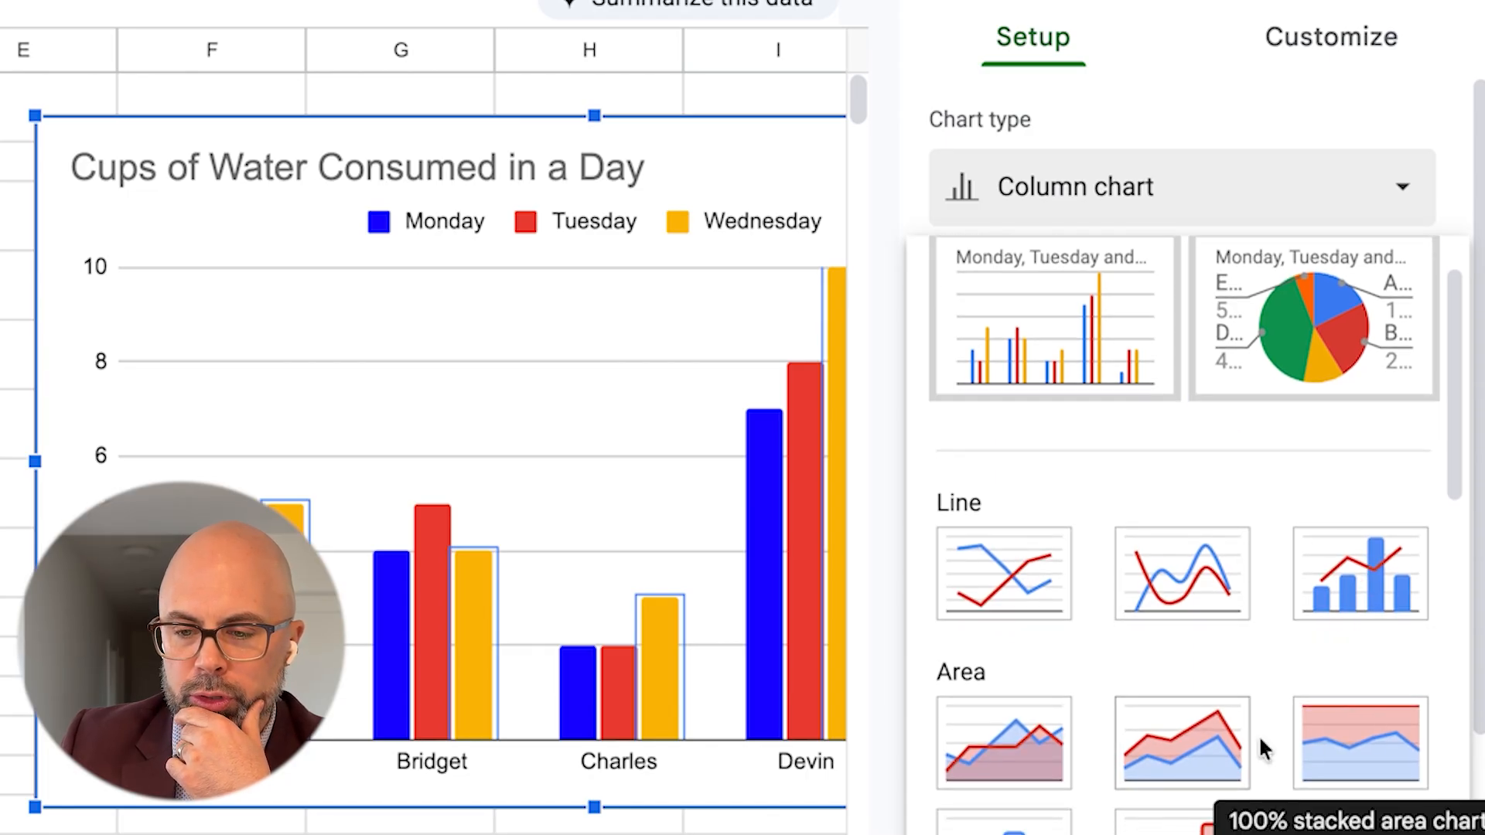
{"action": "left_click", "coordinate": [1218, 746]}
Change the three-day chart's type to a 100% stacked column chart
{"action": "left_click", "coordinate": [1214, 208]}
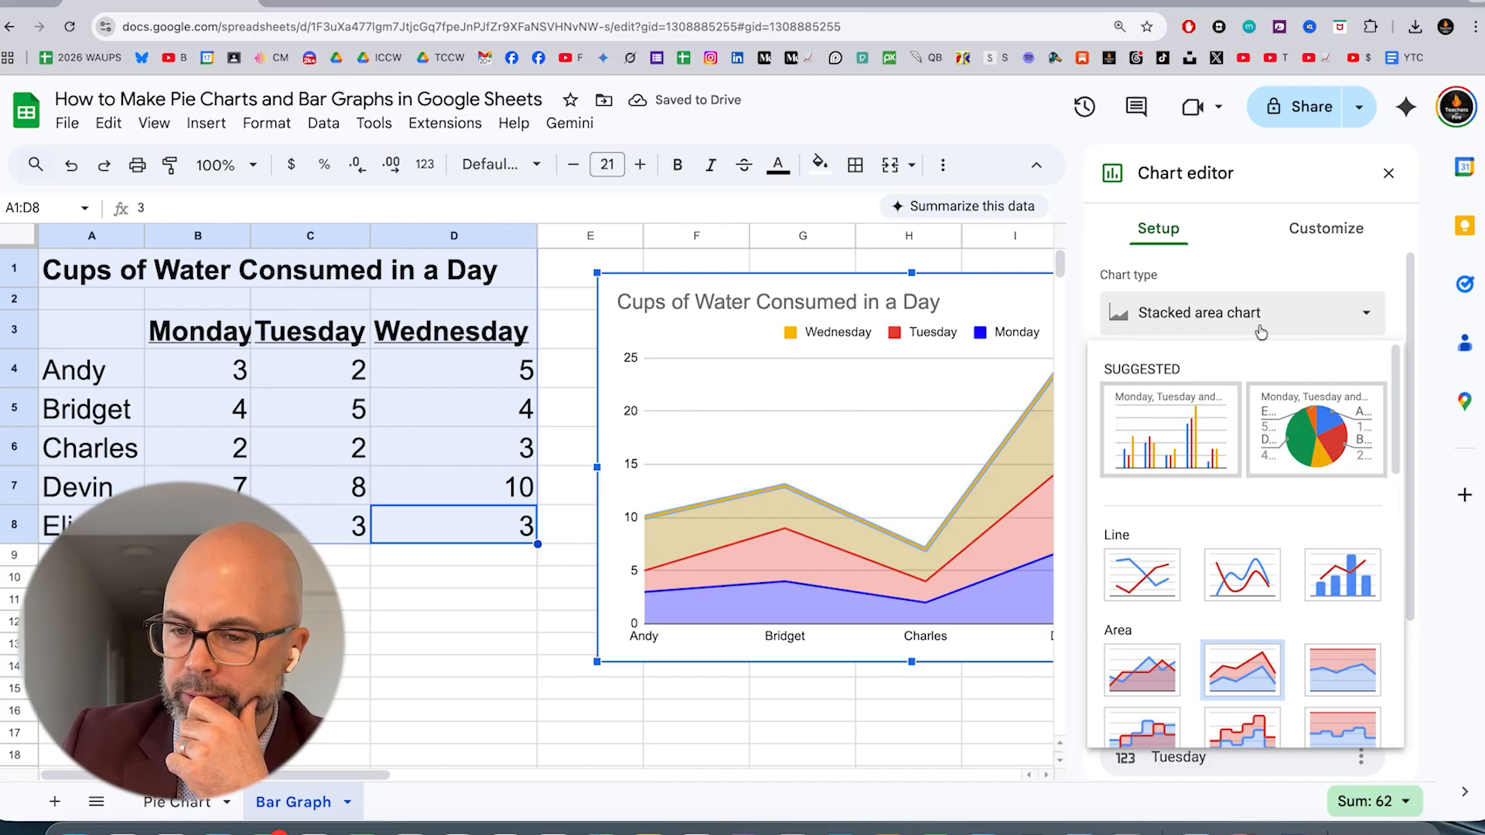
{"action": "scroll", "coordinate": [1155, 545], "scroll_direction": "down", "scroll_amount": 3}
{"action": "scroll", "coordinate": [1245, 509], "scroll_direction": "down", "scroll_amount": 2}
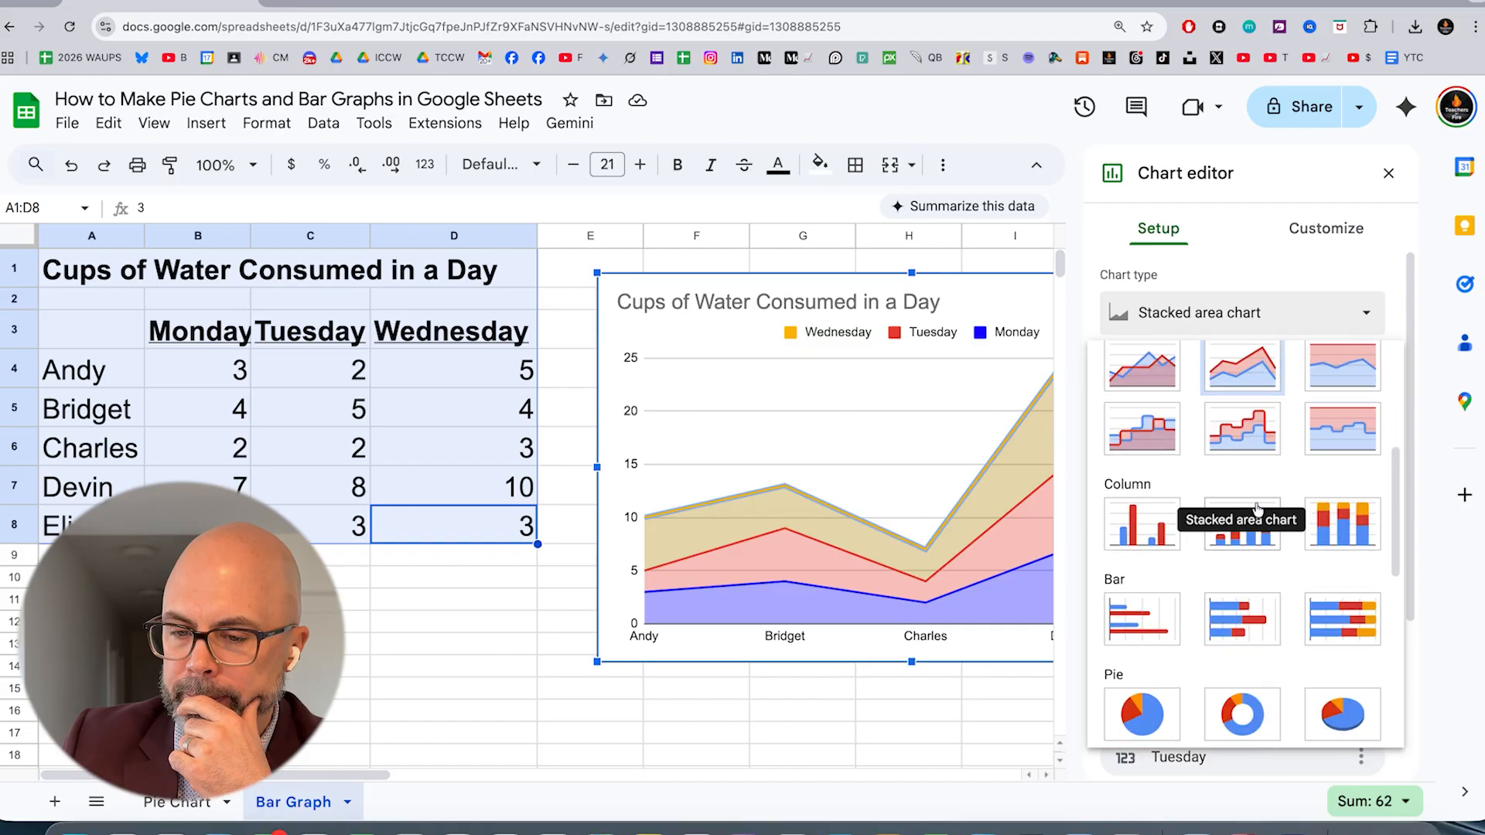
{"action": "left_click", "coordinate": [1356, 535]}
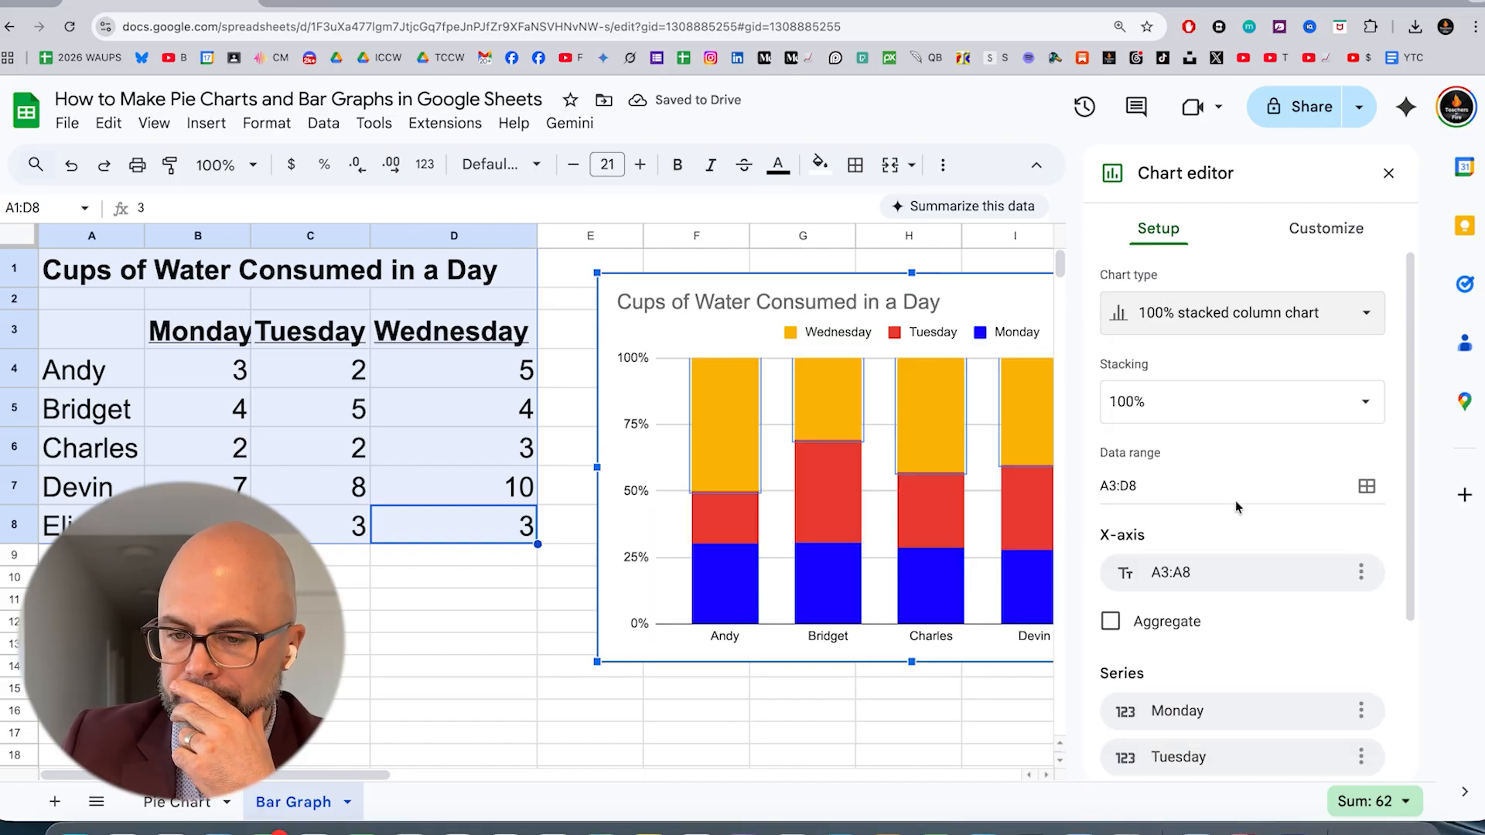
Try the stacked bar chart type on the three-day chart
{"action": "left_click", "coordinate": [1237, 312]}
{"action": "scroll", "coordinate": [1268, 586], "scroll_direction": "down", "scroll_amount": 5}
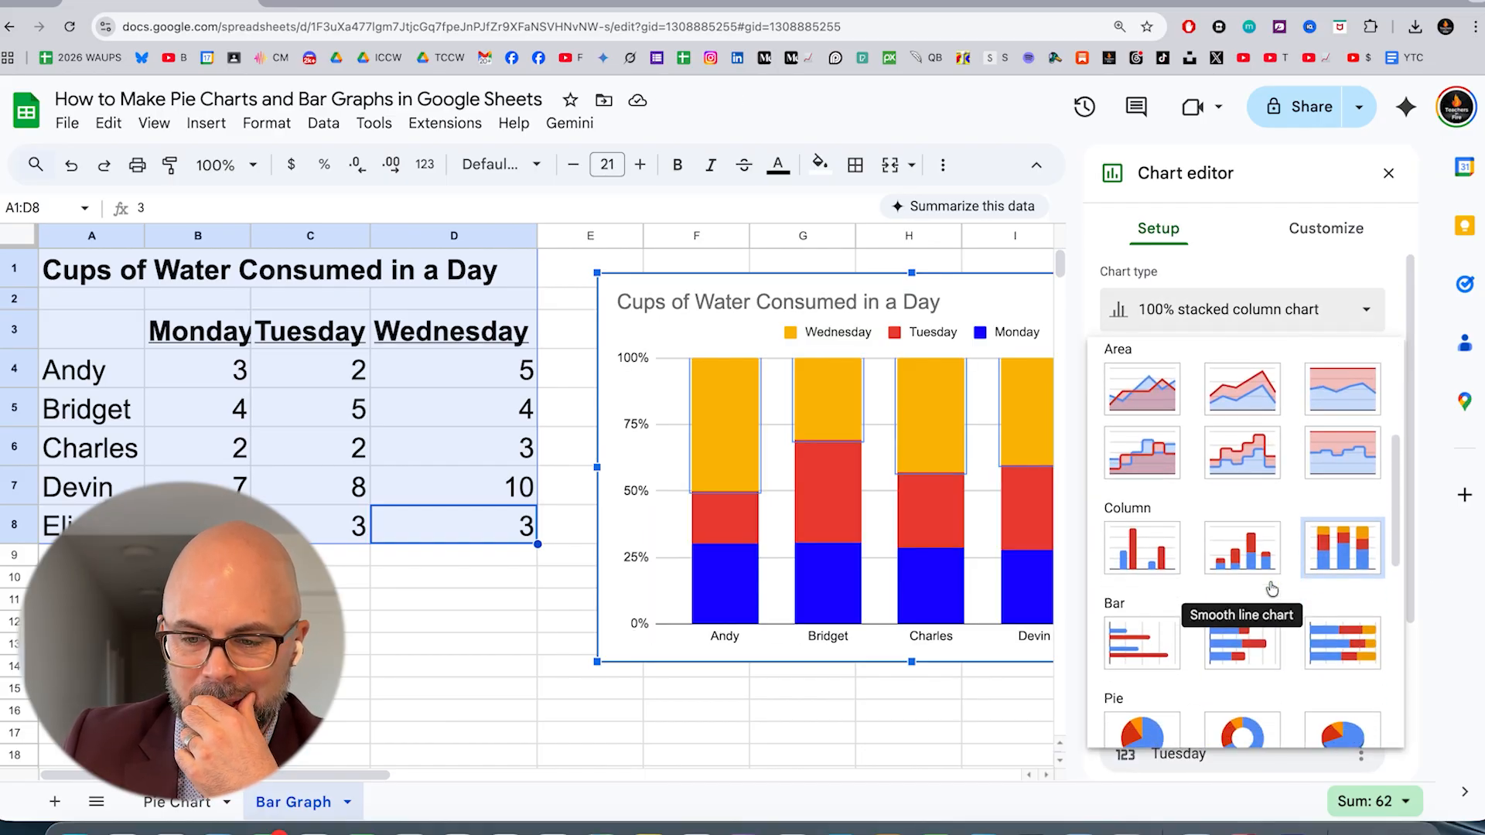
{"action": "left_click", "coordinate": [1254, 582]}
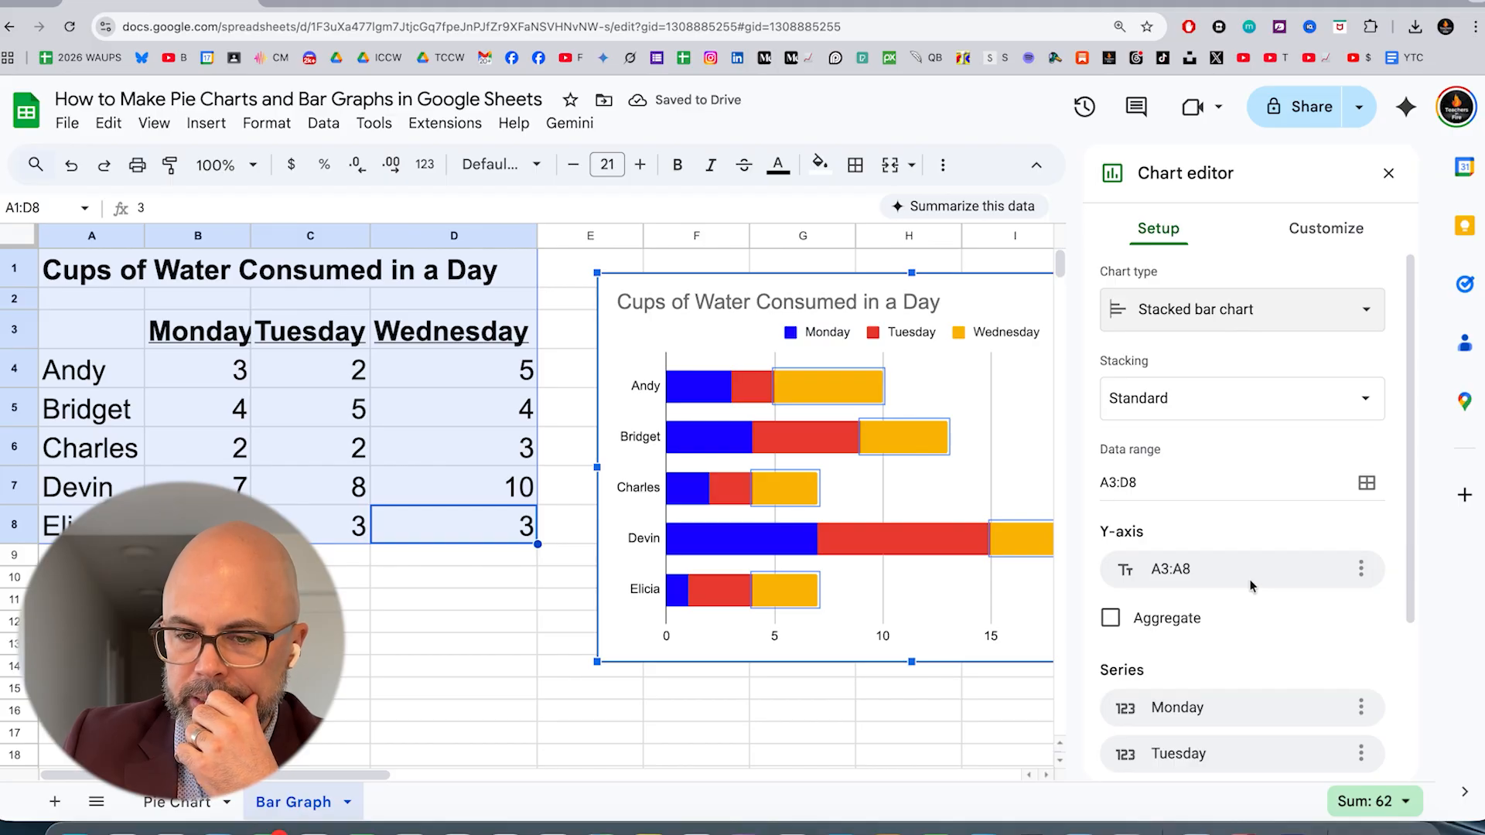
Apply the suggested column chart to the three-day data and close the chart editor
{"action": "left_click", "coordinate": [1311, 313]}
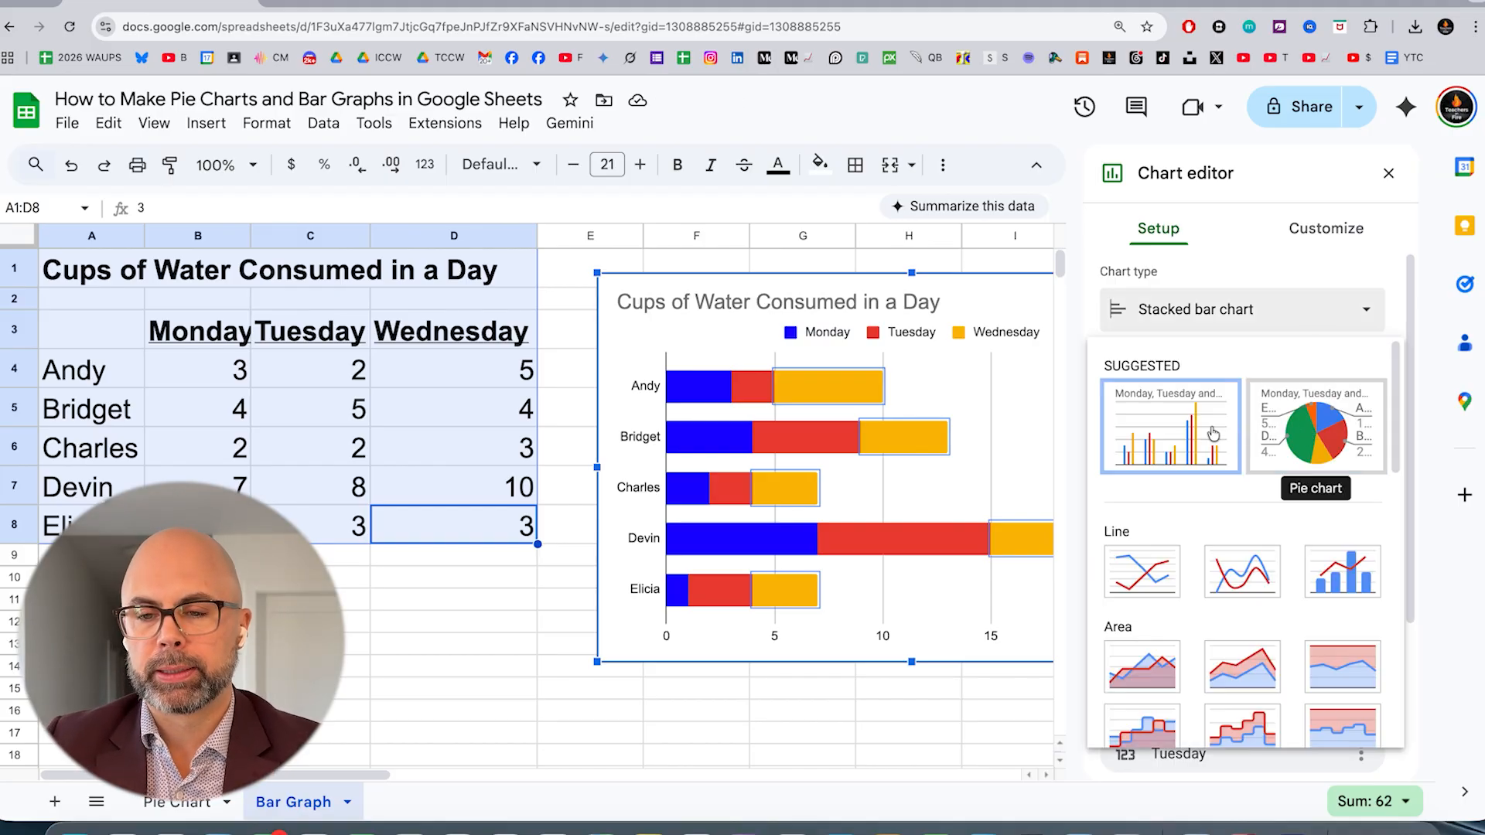
{"action": "left_click", "coordinate": [1170, 425]}
{"action": "left_click", "coordinate": [1388, 174]}
Enlarge the three-day chart from its lower-right corner so it extends into column L and down to row 17
{"action": "left_click", "coordinate": [1289, 527]}
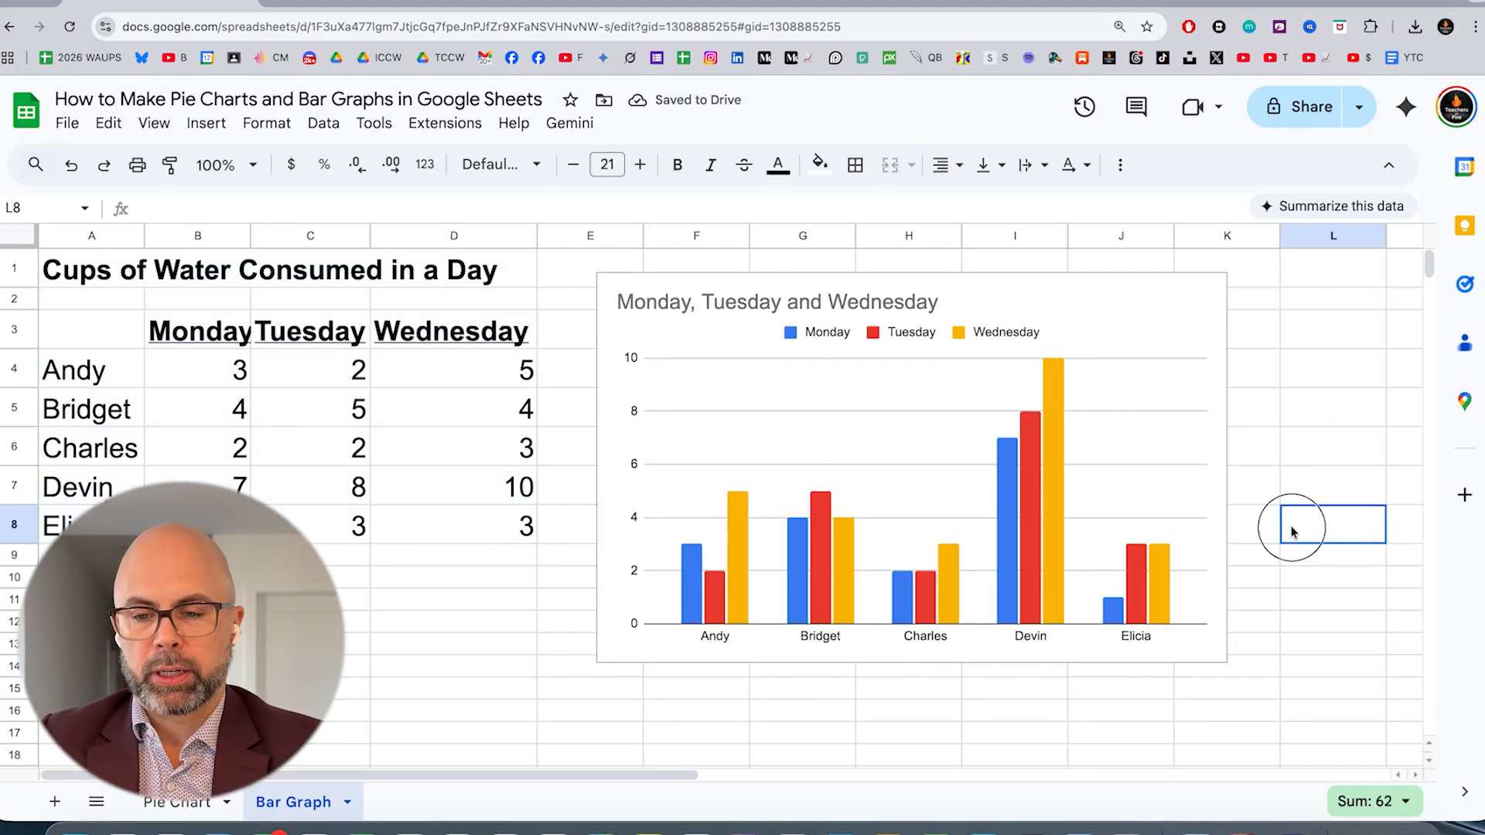
{"action": "left_click", "coordinate": [1127, 558]}
{"action": "left_click_drag", "start_coordinate": [1226, 662], "coordinate": [1326, 723]}
Look through the three-day chart's download formats and its publish-to-web options, and close the publishing dialog
{"action": "left_click", "coordinate": [1327, 291]}
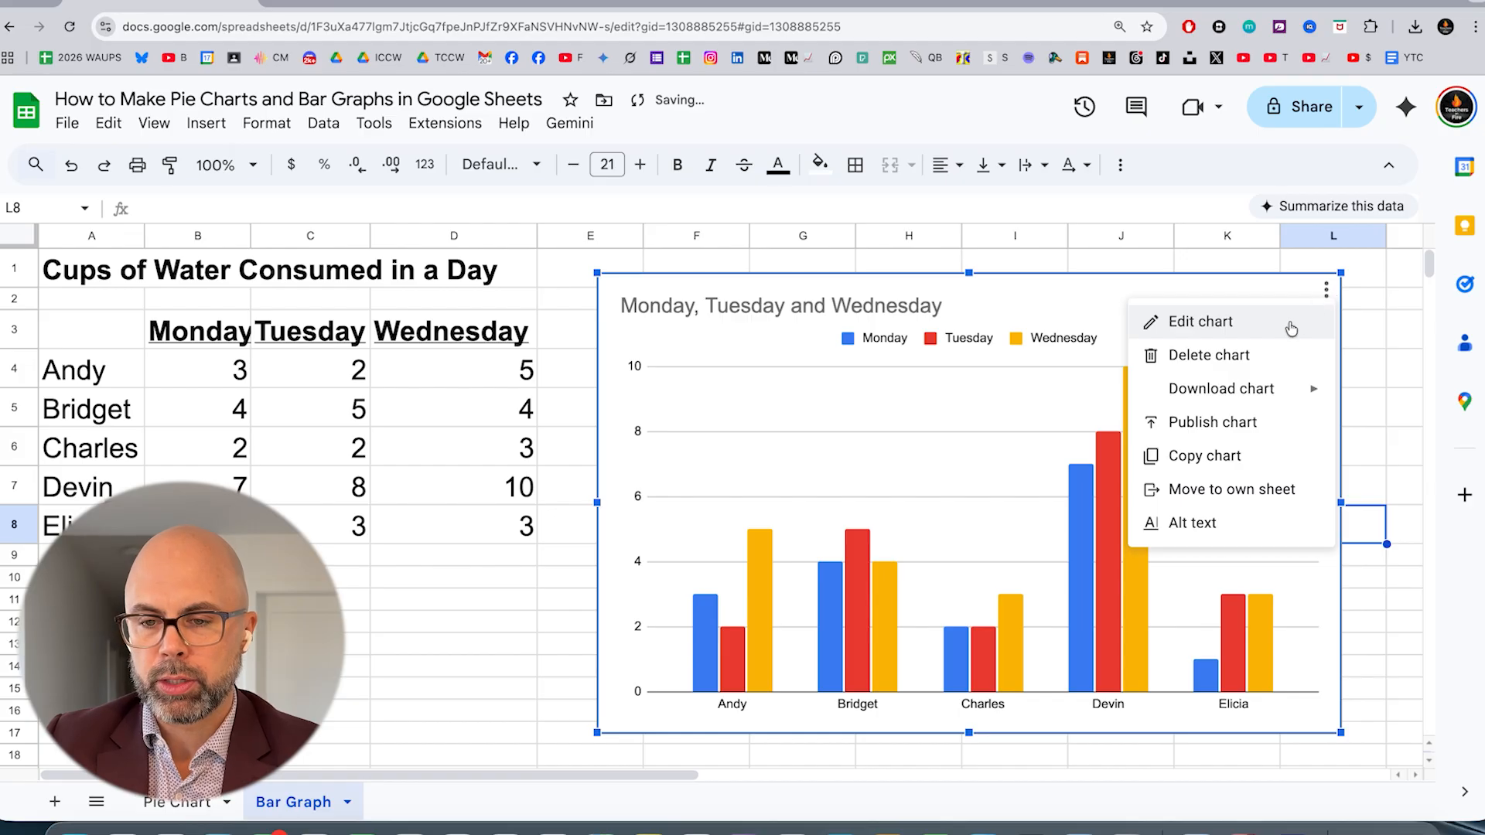
{"action": "mouse_move", "coordinate": [1245, 389]}
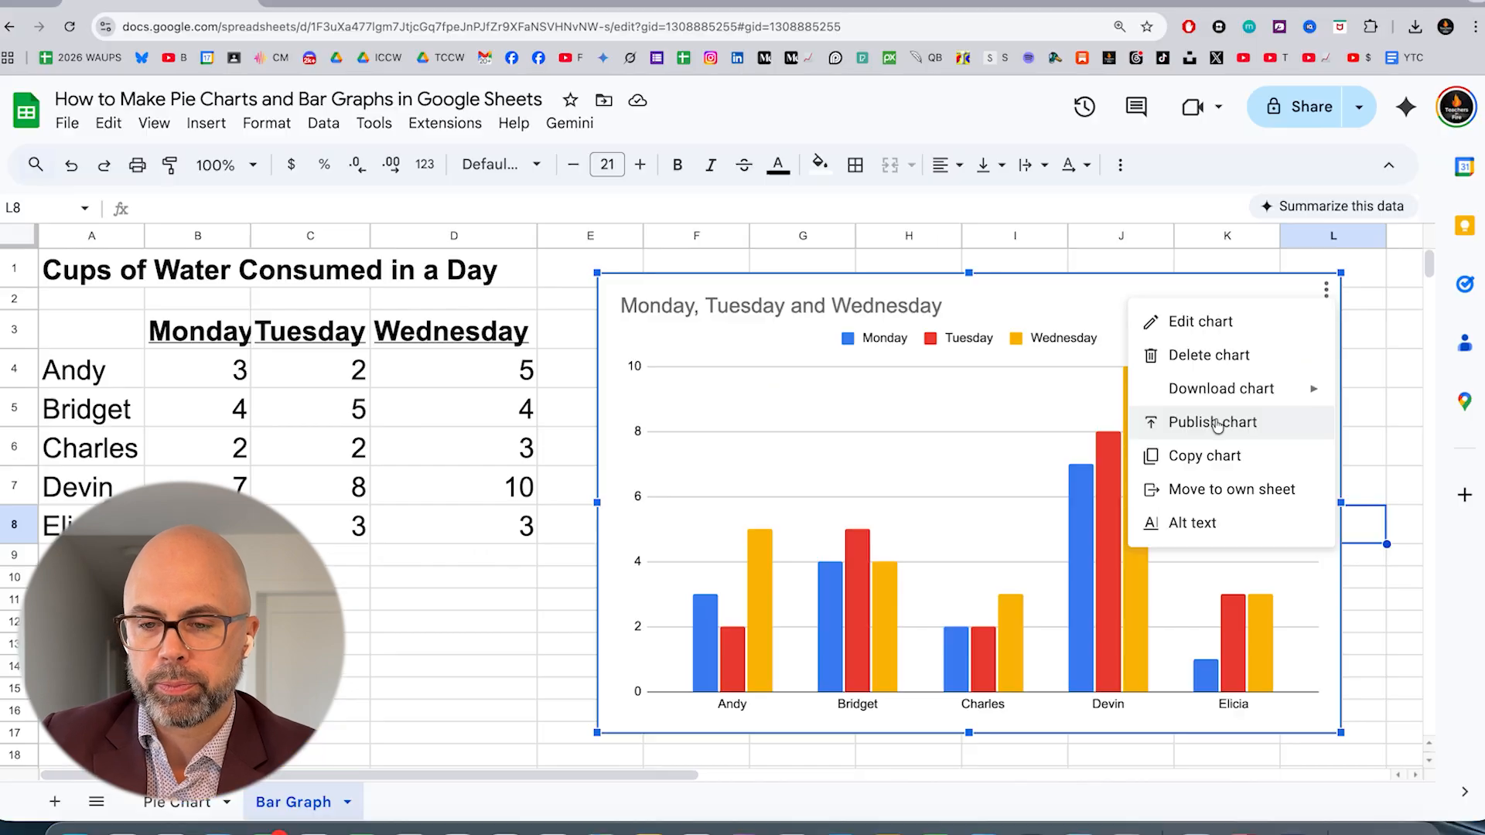
{"action": "left_click", "coordinate": [1110, 427]}
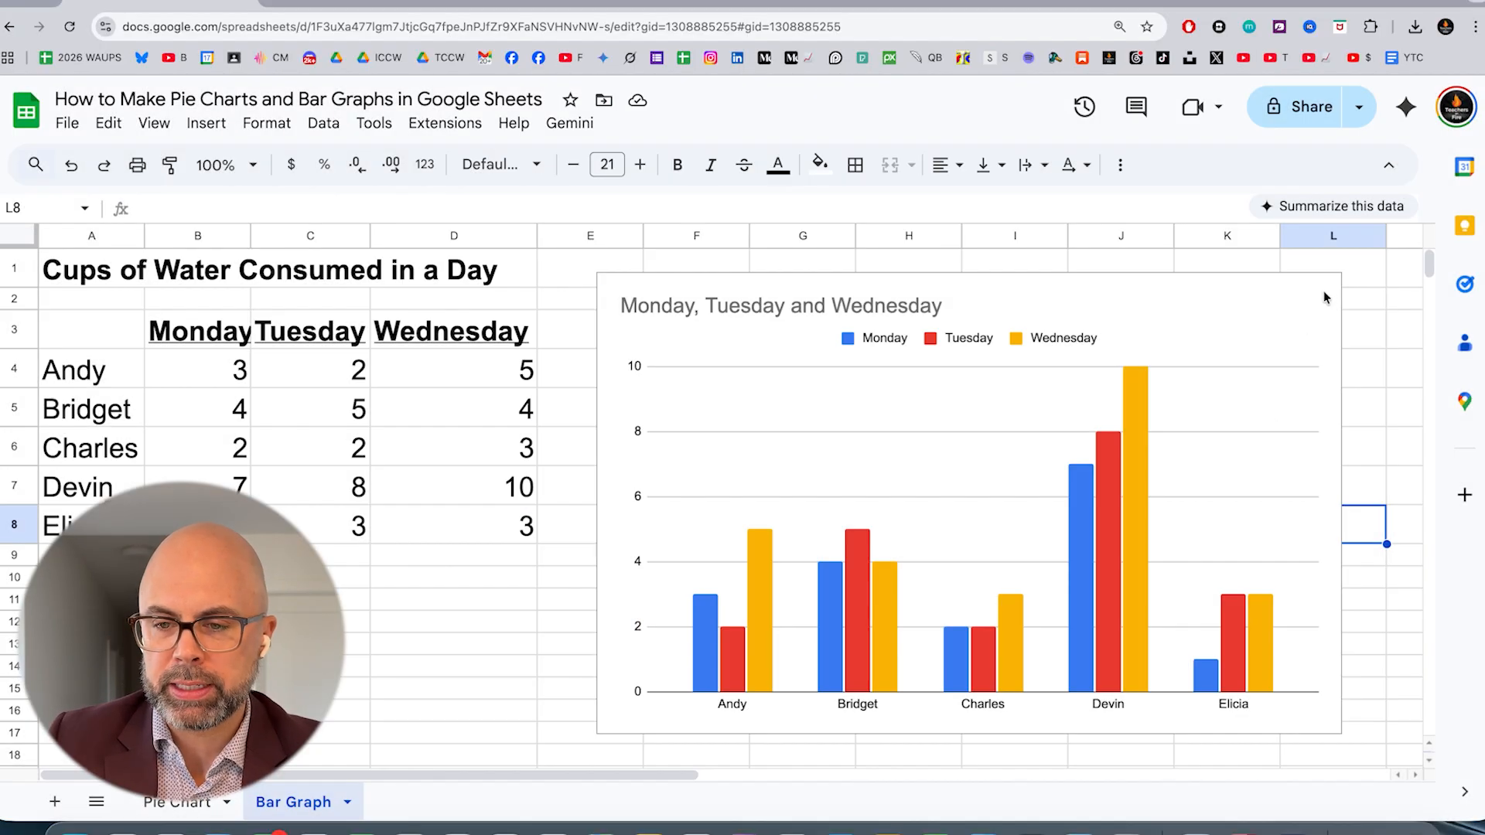
Bring up the download formats for the three-day chart
{"action": "left_click", "coordinate": [1324, 297]}
{"action": "left_click", "coordinate": [1325, 290]}
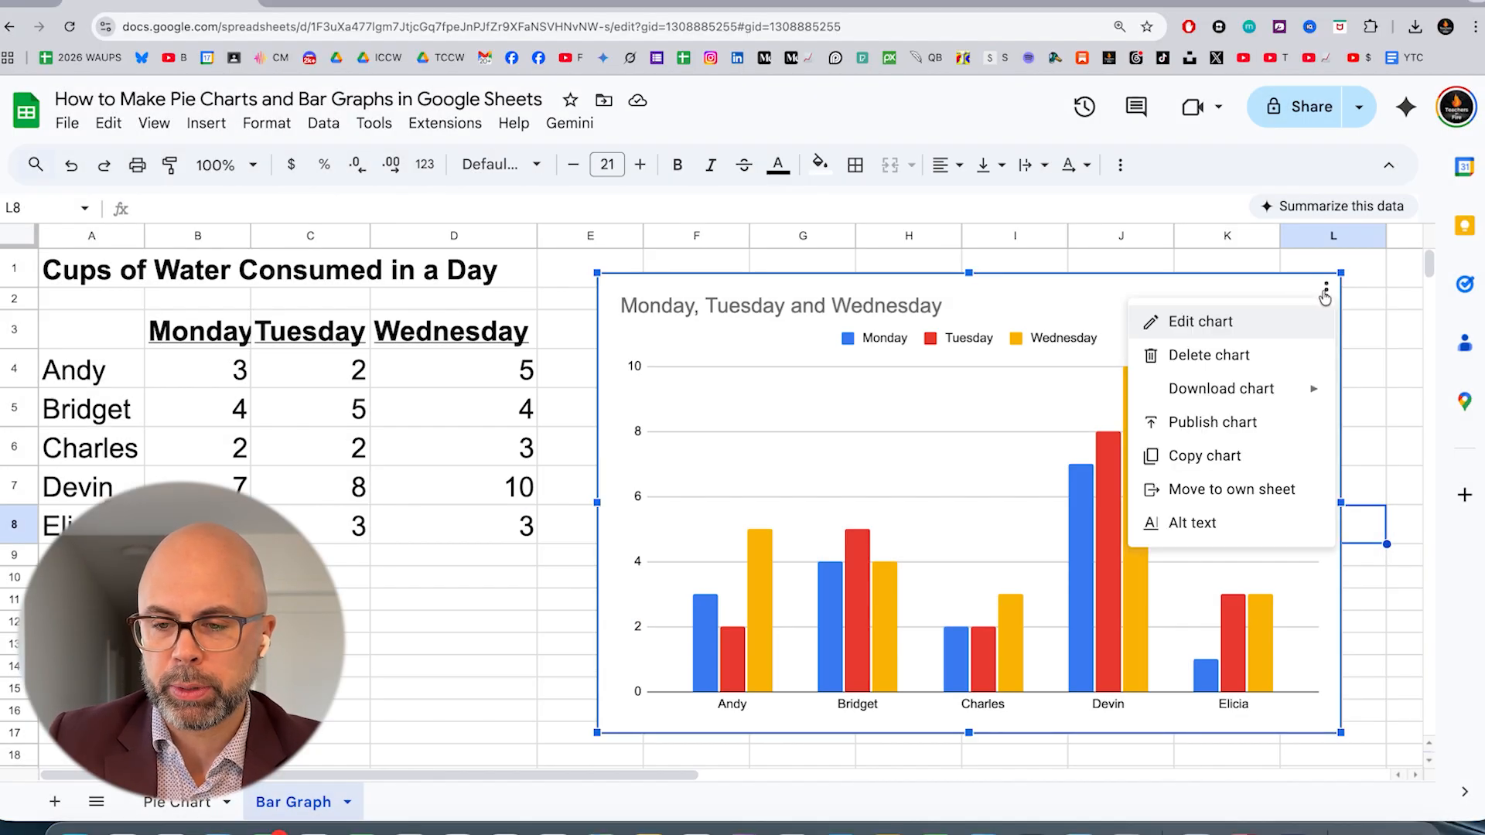
{"action": "mouse_move", "coordinate": [1244, 396]}
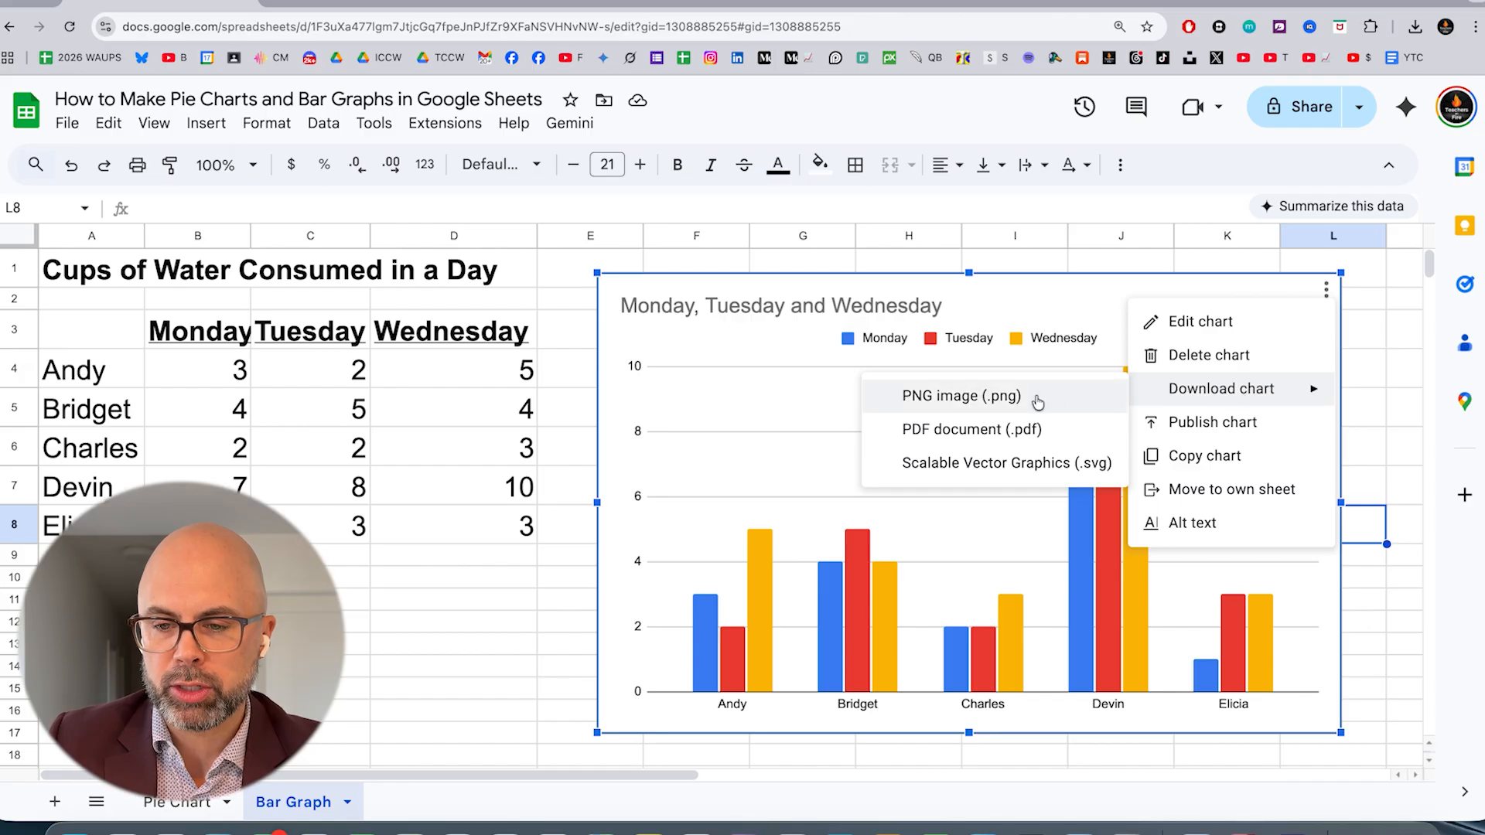